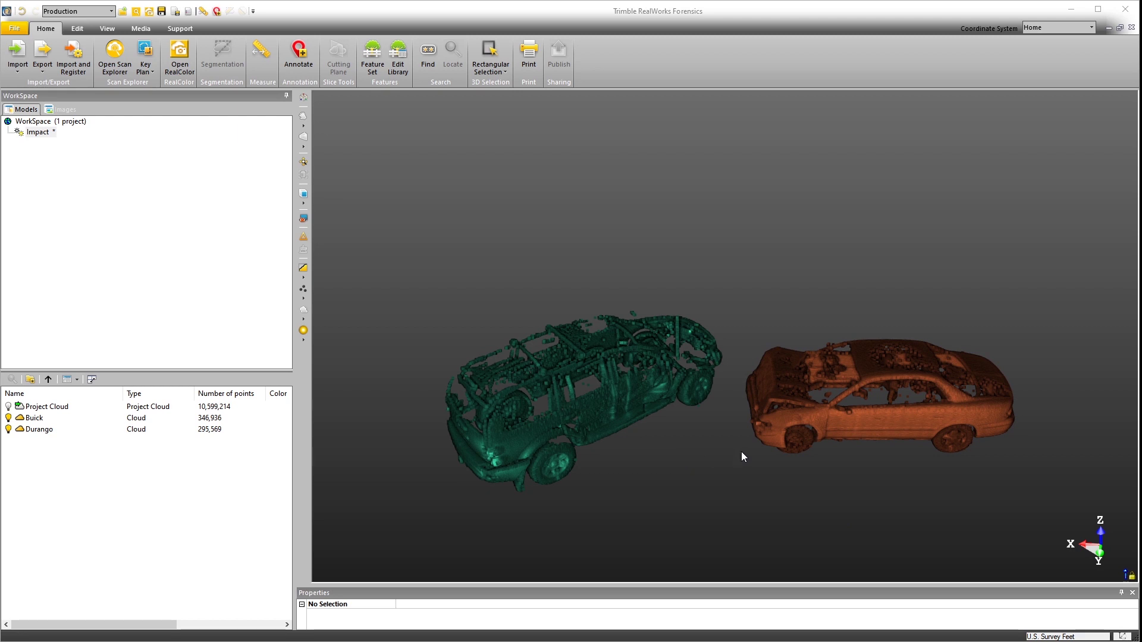
Export the selected Buick cloud as an E57 file
mouse_move(545, 366)
click(712, 405)
drag(715, 405, 719, 383)
mouse_move(770, 409)
mouse_down()
mouse_move(796, 405)
mouse_move(797, 466)
mouse_move(790, 402)
mouse_up()
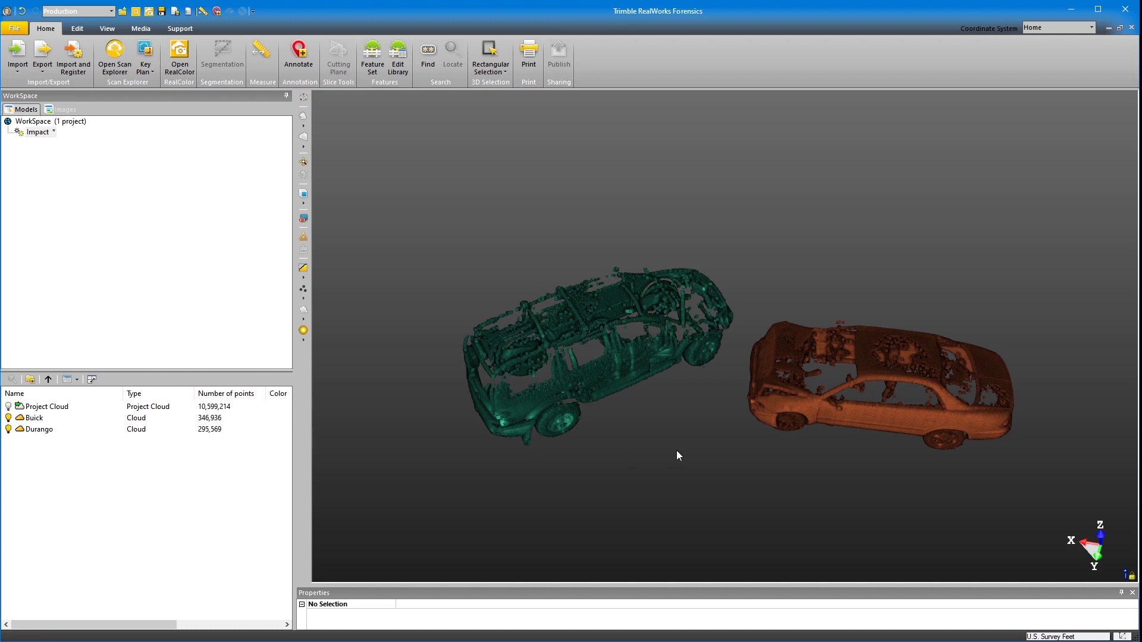
drag(665, 443, 722, 405)
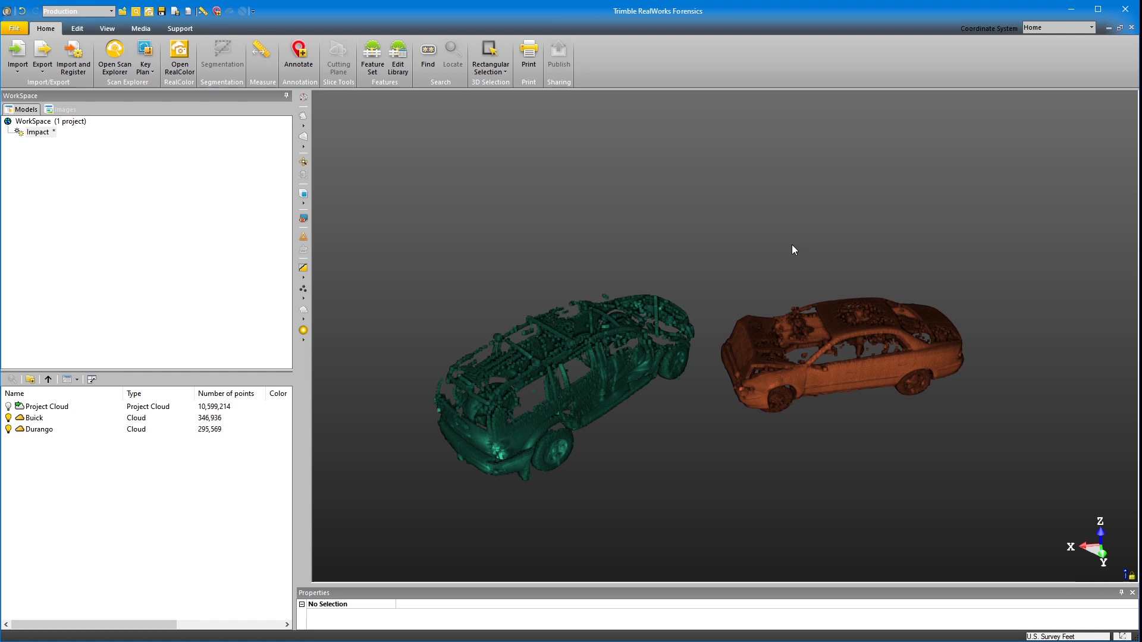
scroll(677, 333, up, 2)
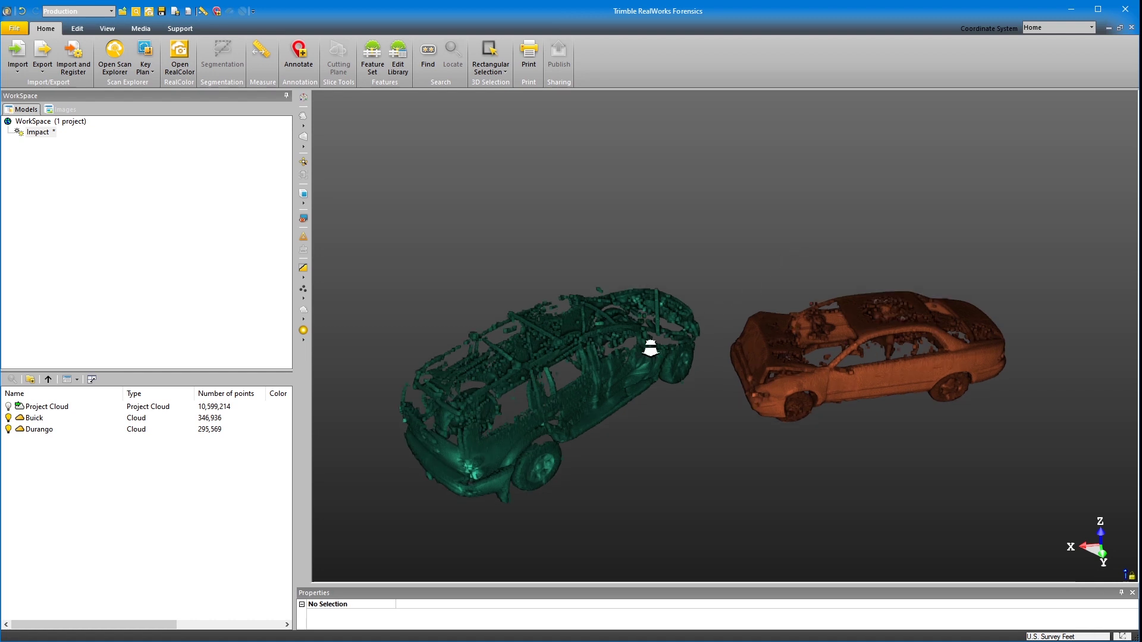
click(34, 418)
click(42, 62)
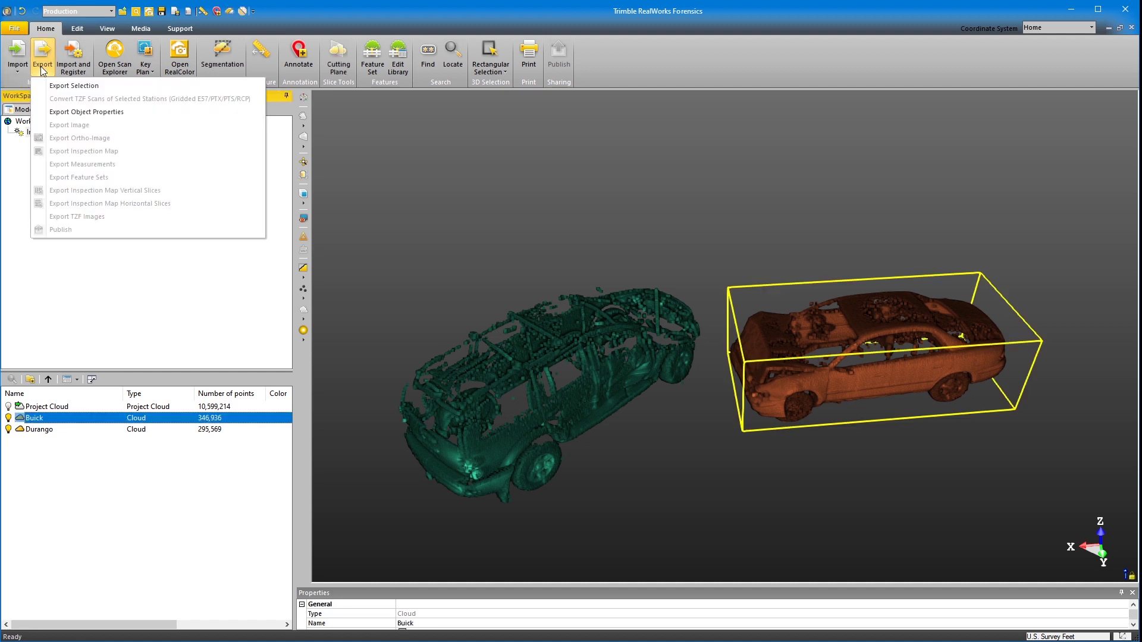
click(66, 86)
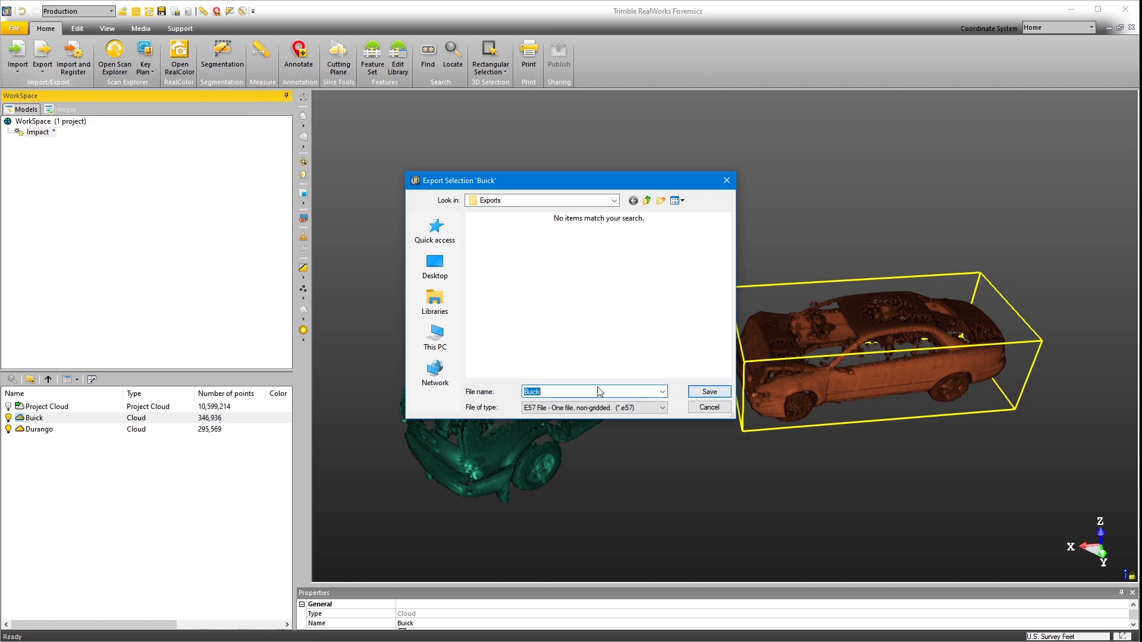
click(722, 394)
click(540, 379)
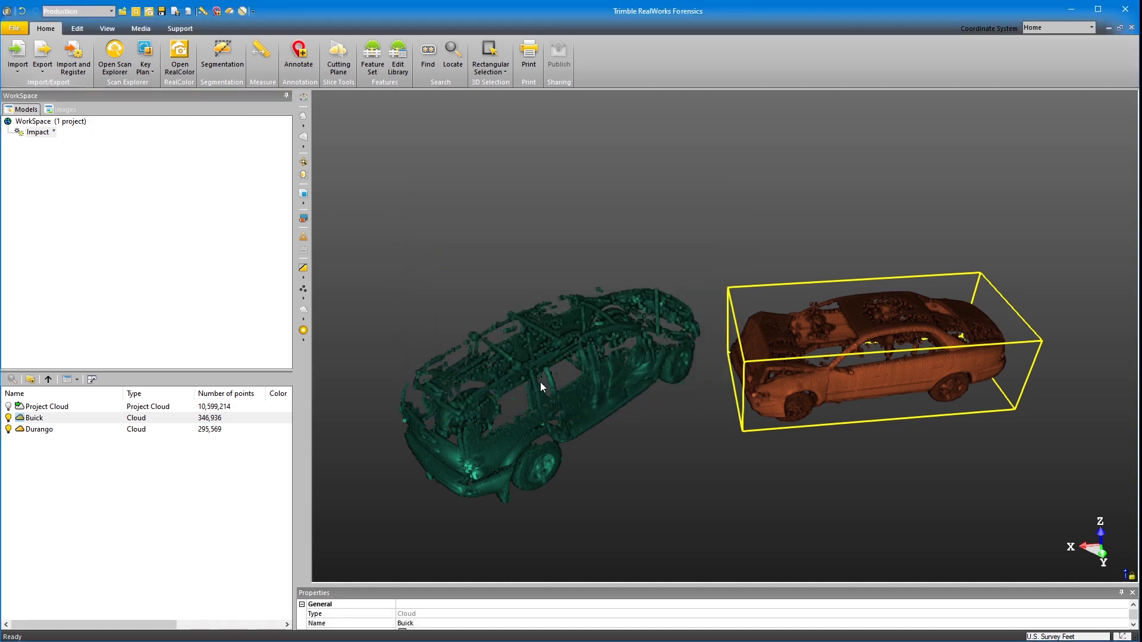
Export the selected Durango cloud as an E57 file
click(50, 432)
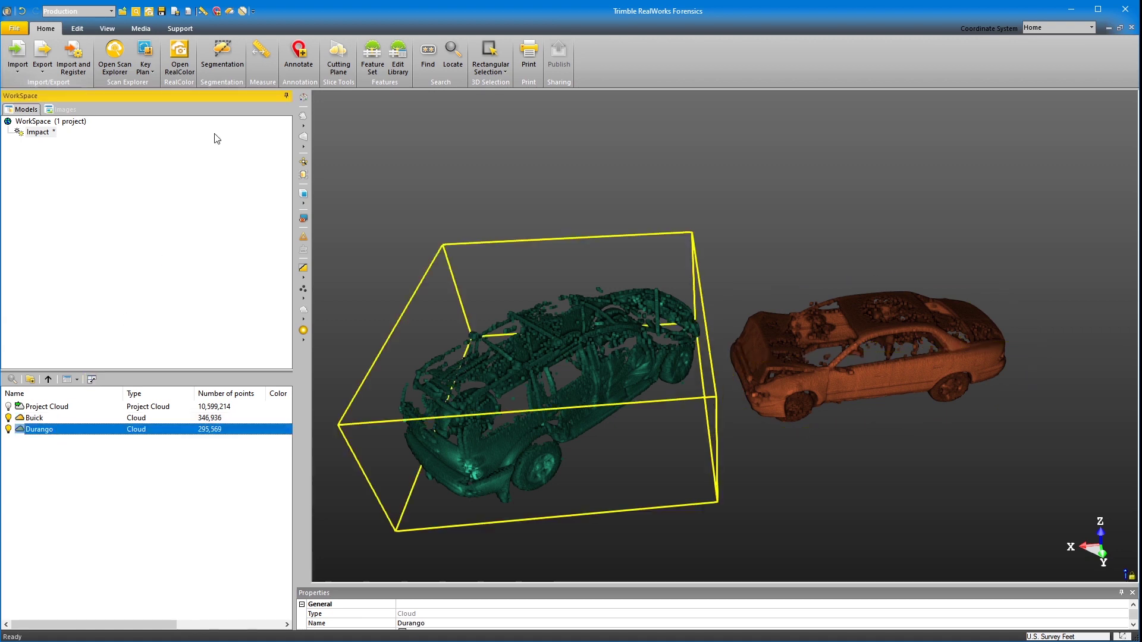
click(44, 72)
click(55, 86)
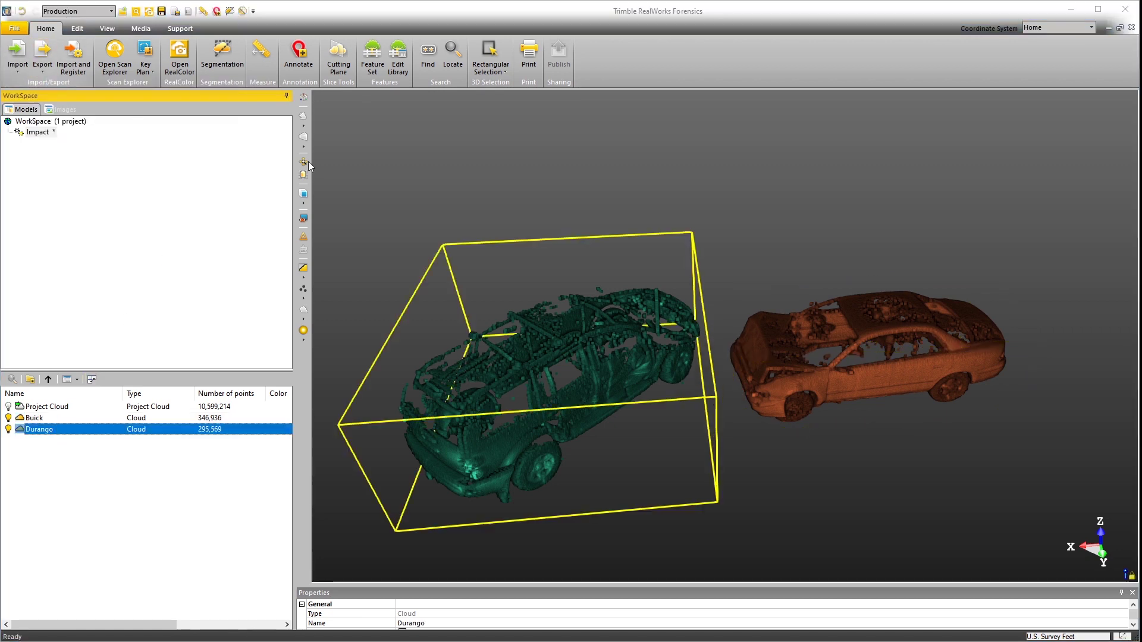
click(707, 391)
click(549, 375)
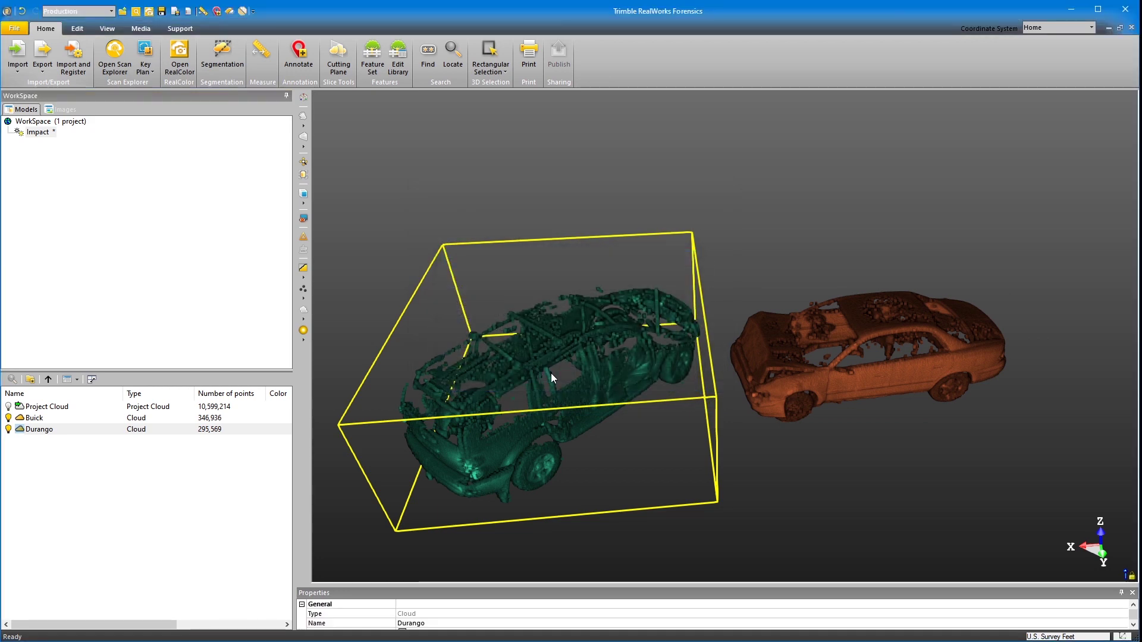
Close the Impact project, saving its changes
right_click(38, 132)
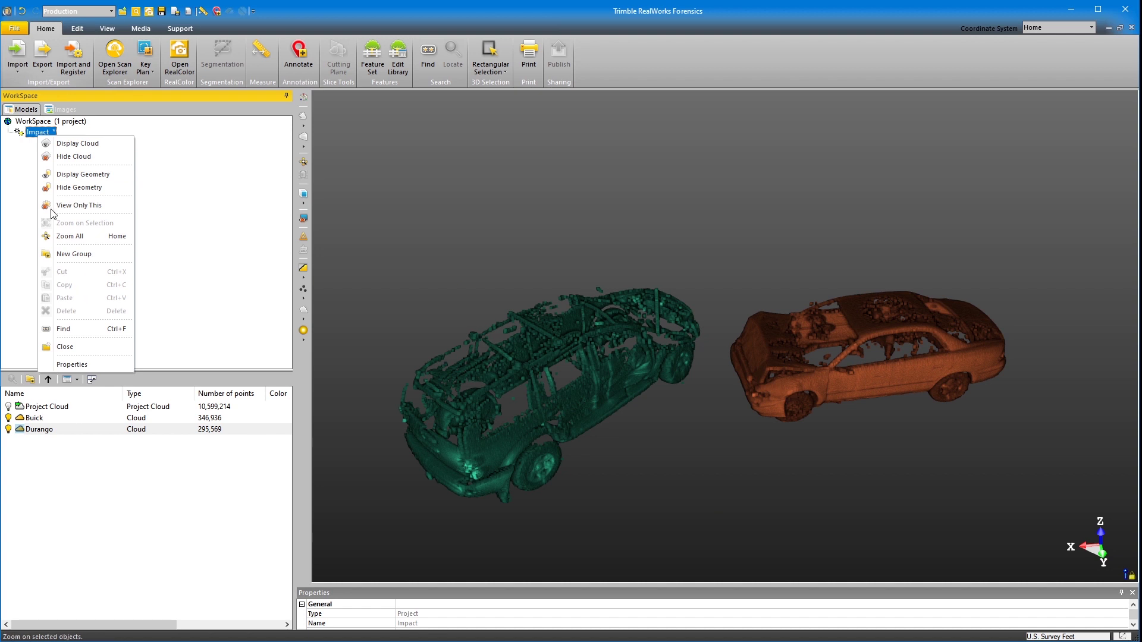
click(82, 347)
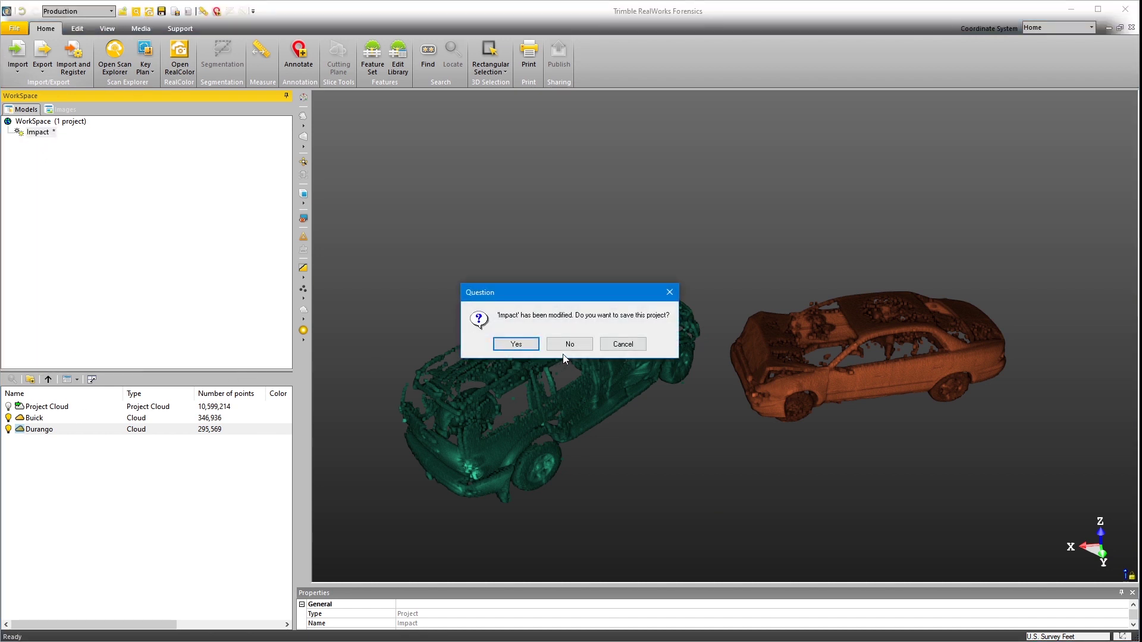
click(516, 344)
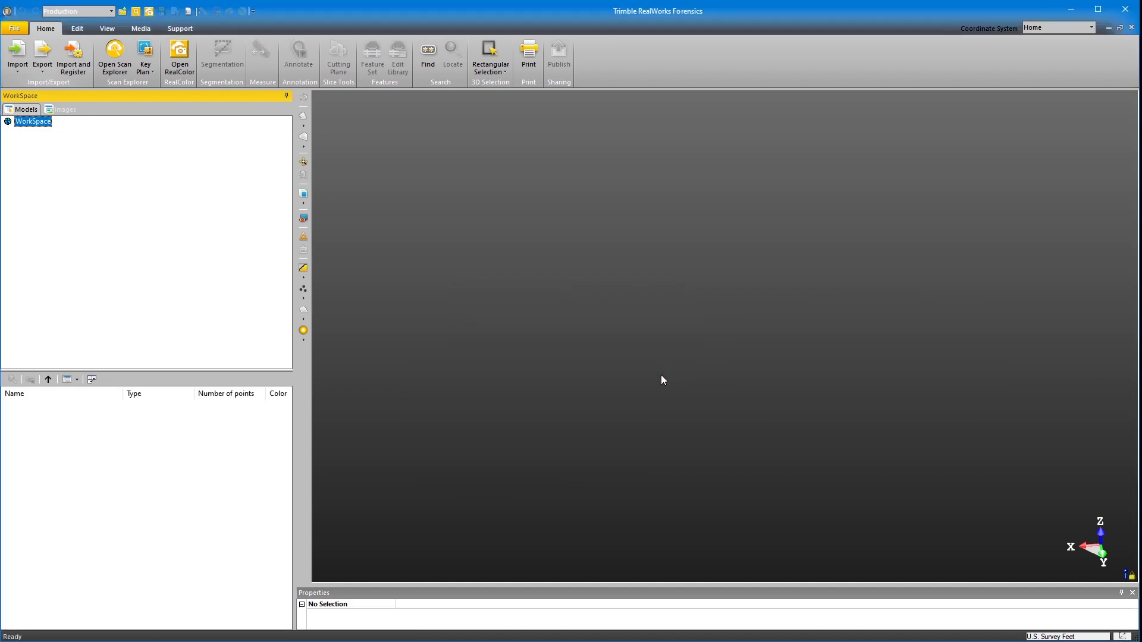
Open Buick.e57 and Durango.e57 together as a new project using the E57 Files filter
click(19, 70)
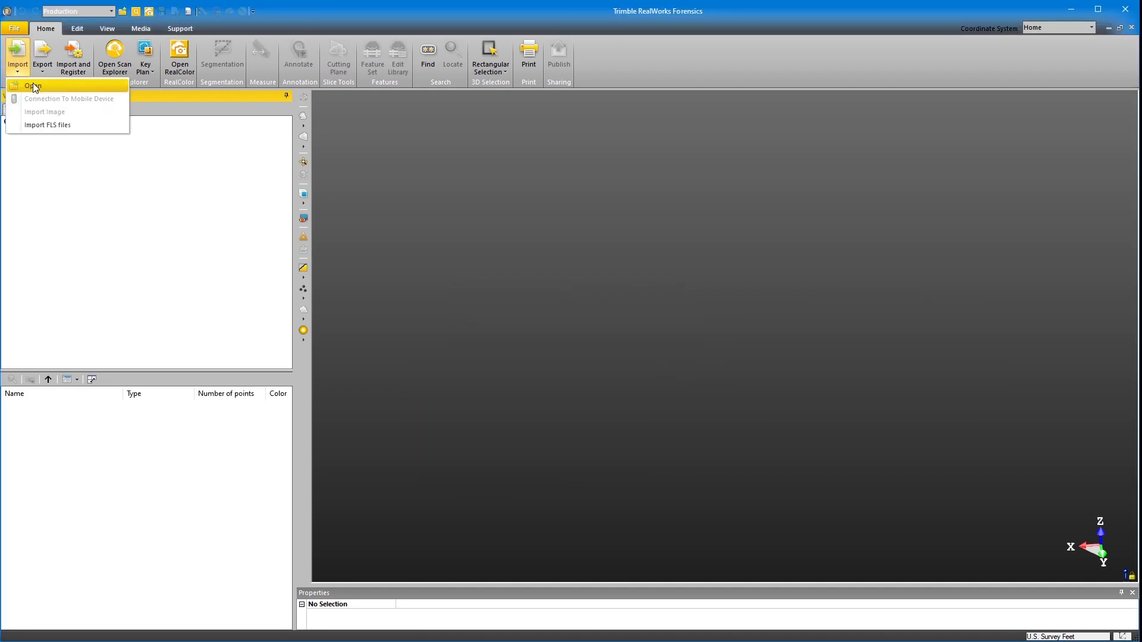
click(33, 86)
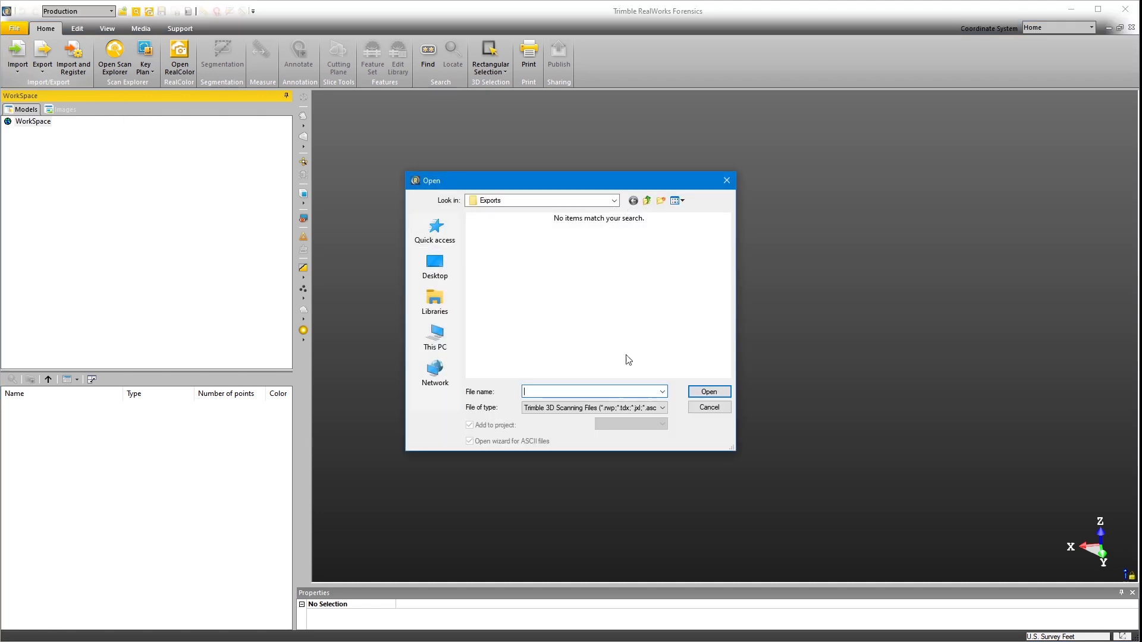
click(540, 411)
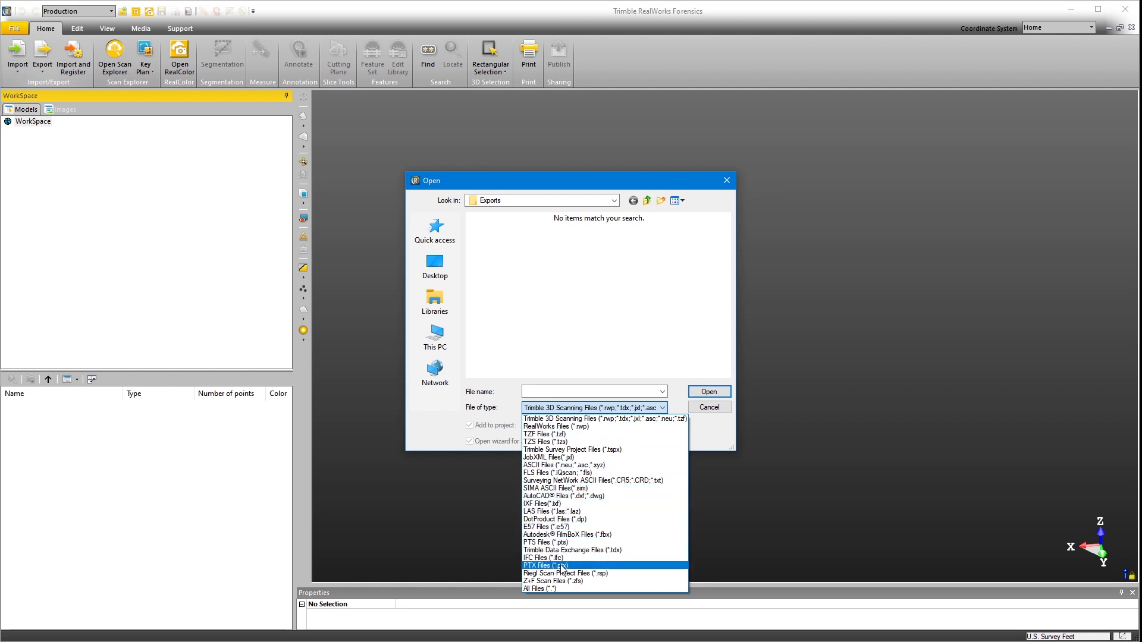
click(565, 527)
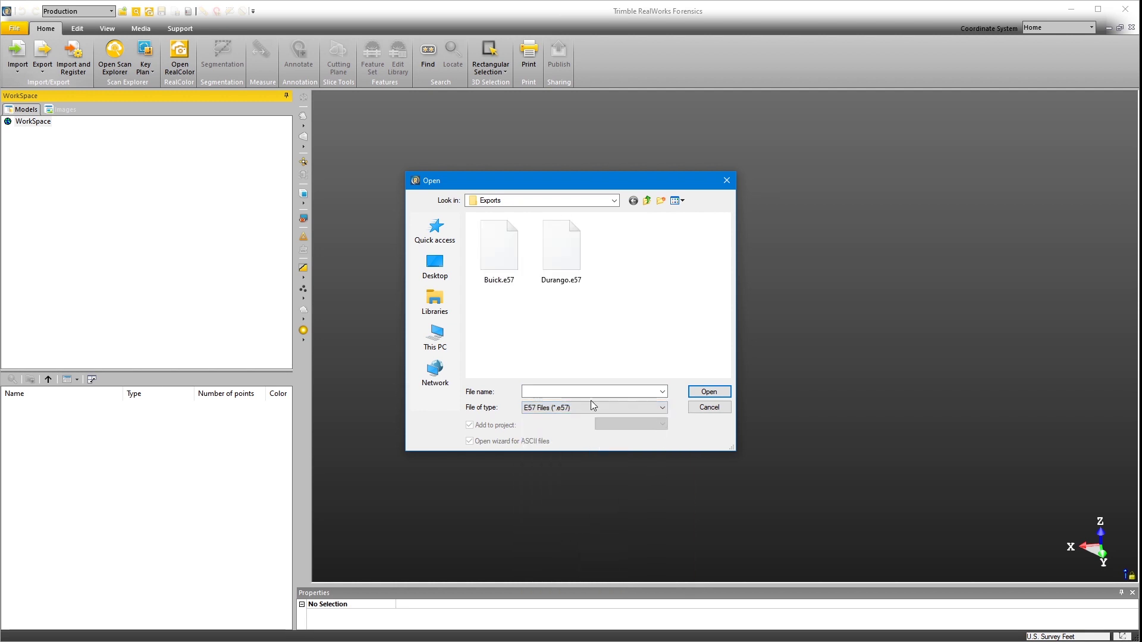
click(502, 279)
ctrl+click(543, 269)
click(709, 391)
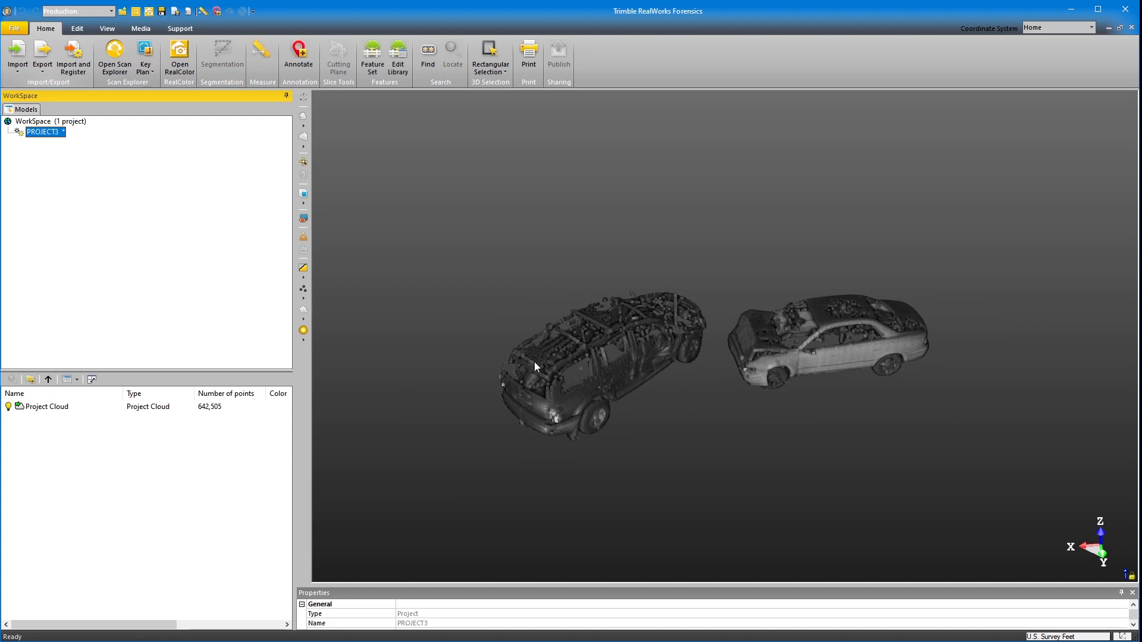
Switch the working mode to Registration
click(100, 13)
click(65, 26)
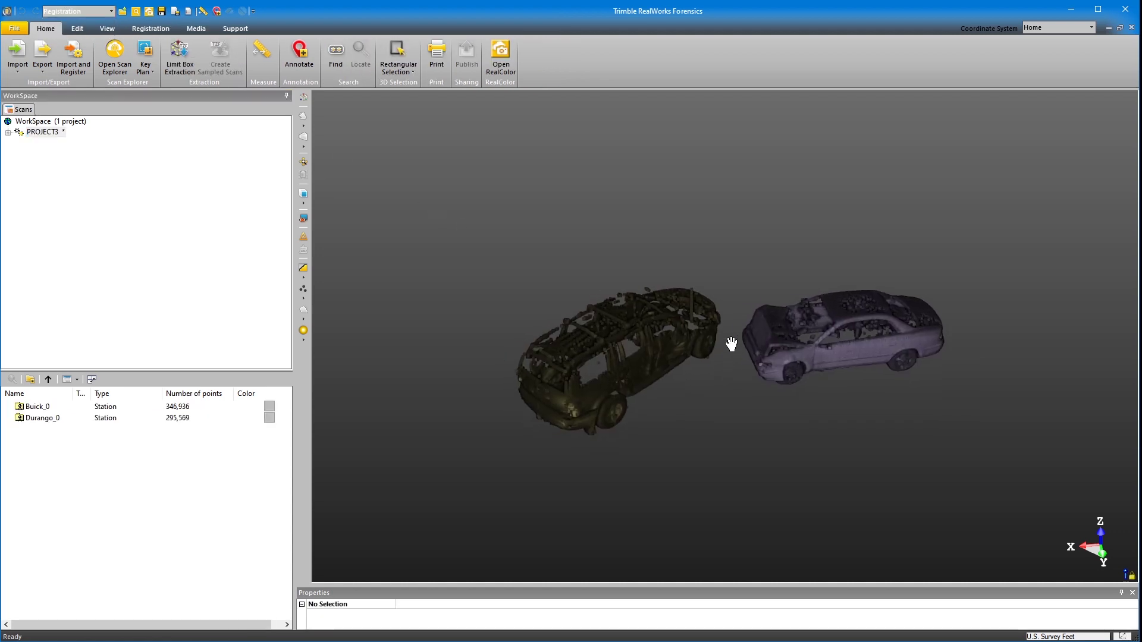
mouse_move(732, 343)
mouse_down()
mouse_move(755, 319)
mouse_move(747, 332)
mouse_up()
scroll(747, 331, up, 2)
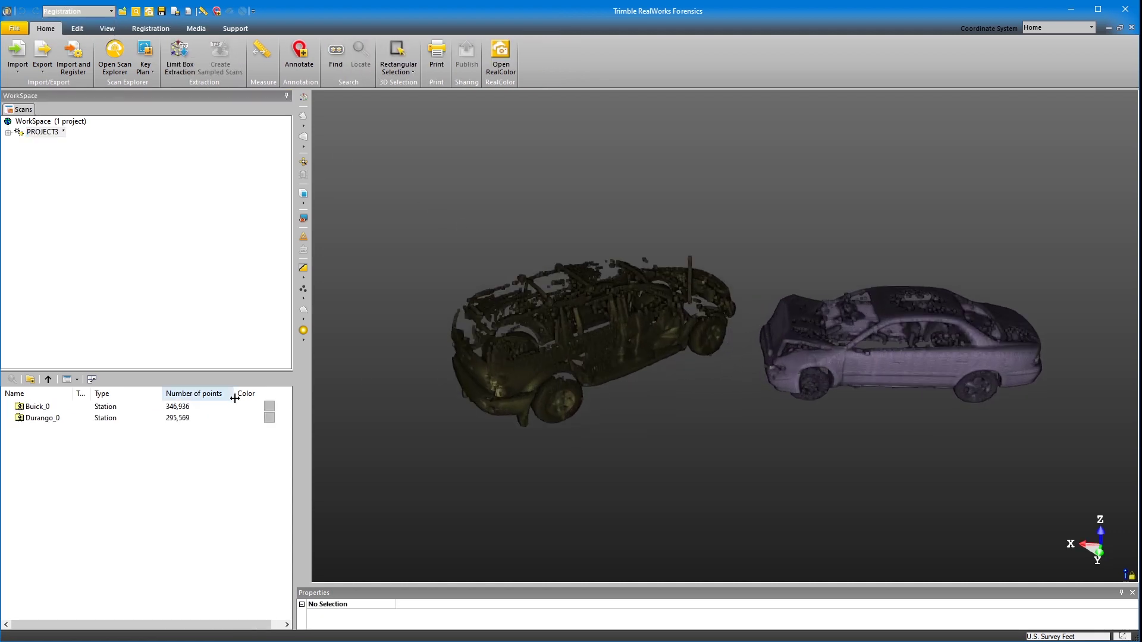
Set the Buick scan's Scan Color to red in Properties
click(40, 408)
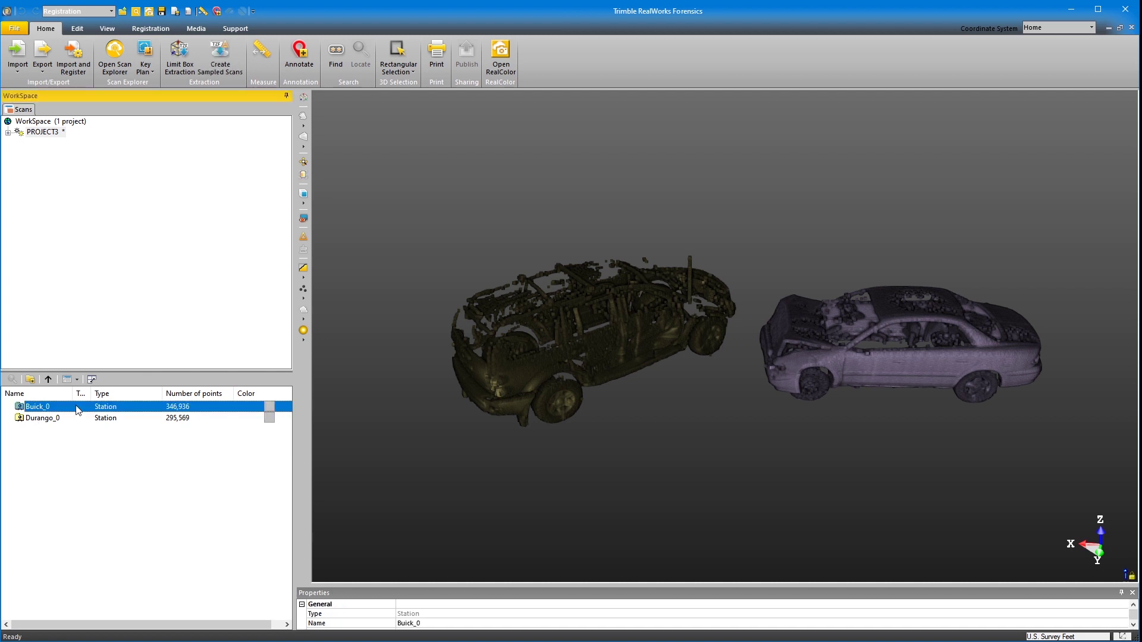
click(8, 133)
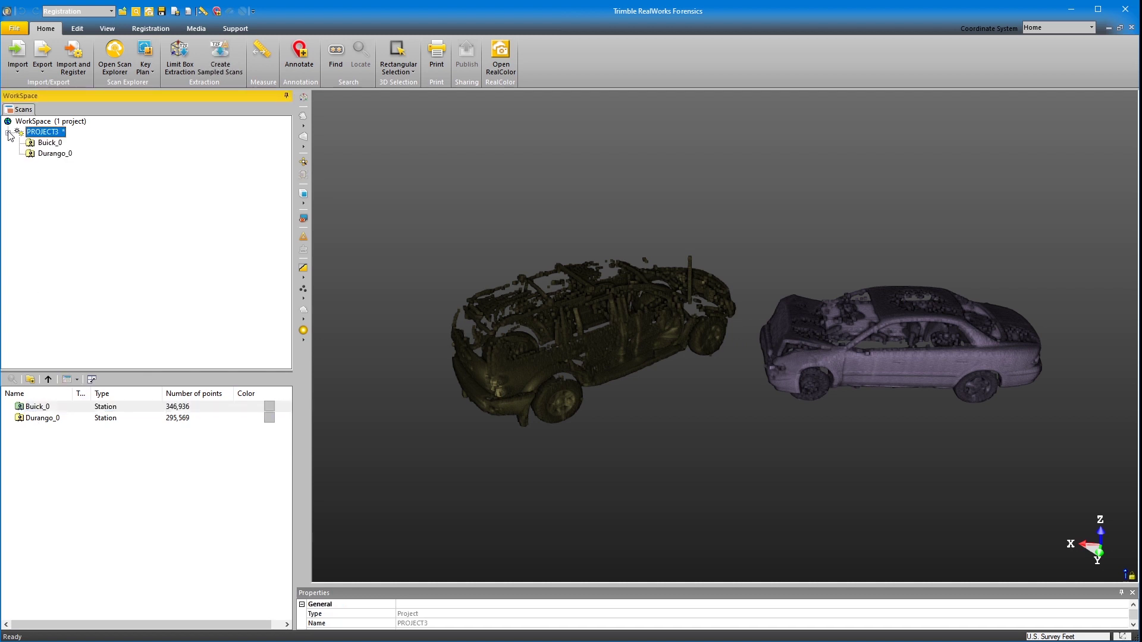
click(47, 143)
click(125, 408)
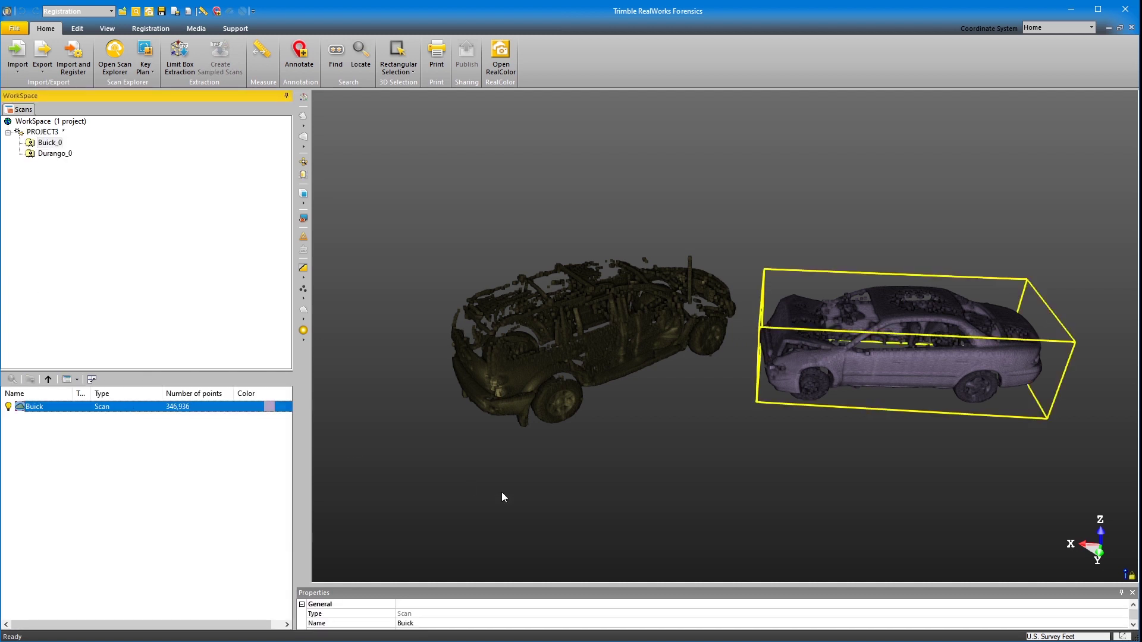
drag(516, 585, 515, 456)
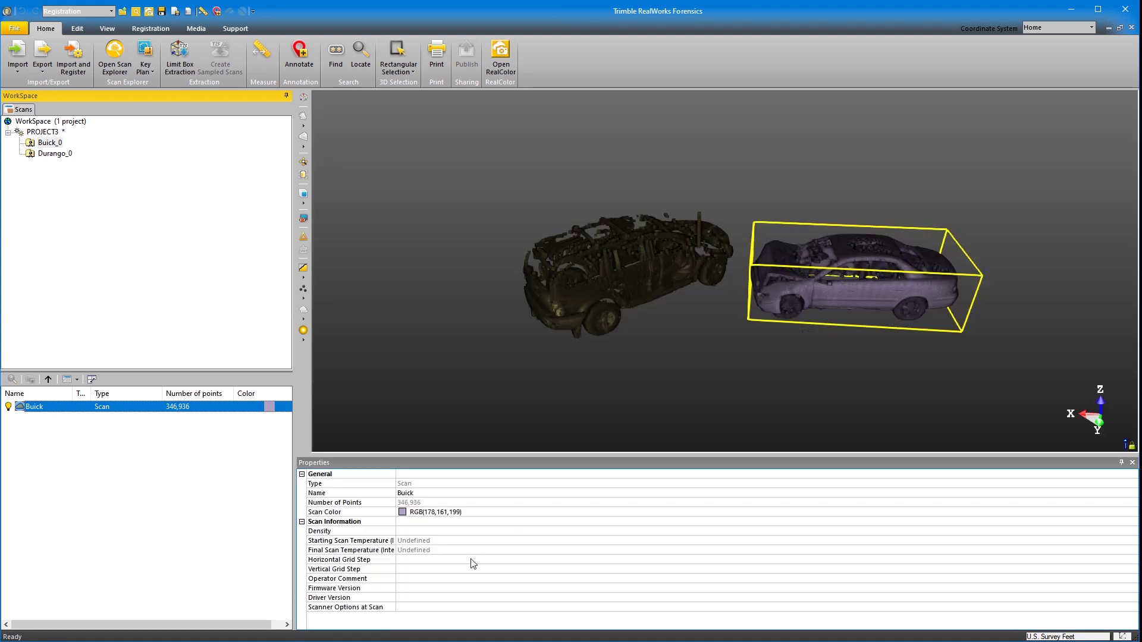
click(419, 515)
click(419, 515)
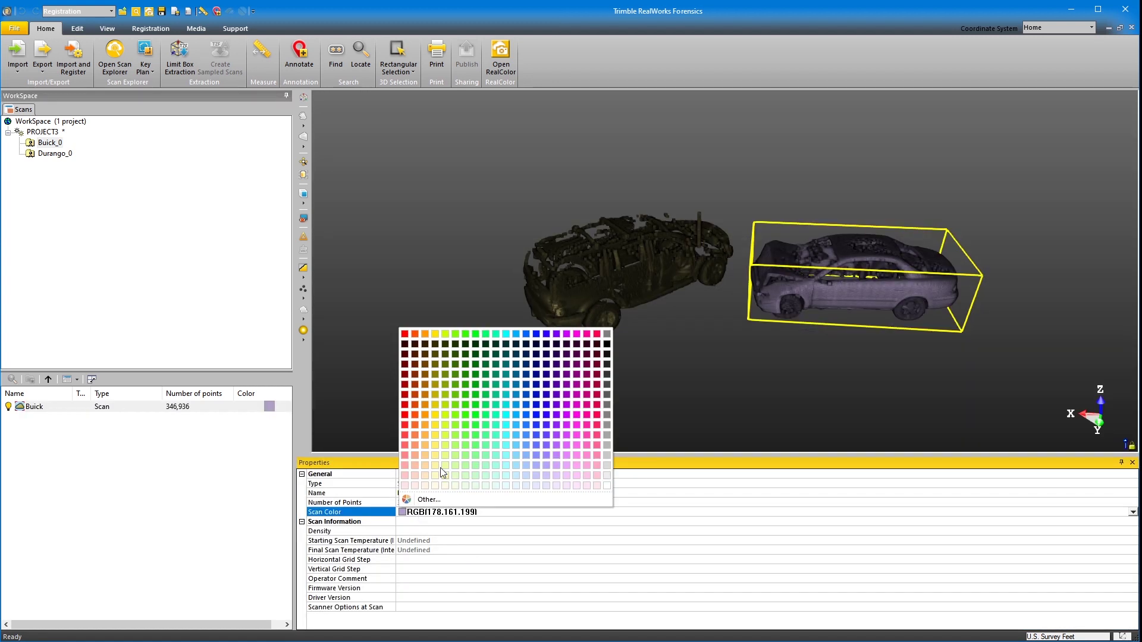
click(409, 427)
click(644, 398)
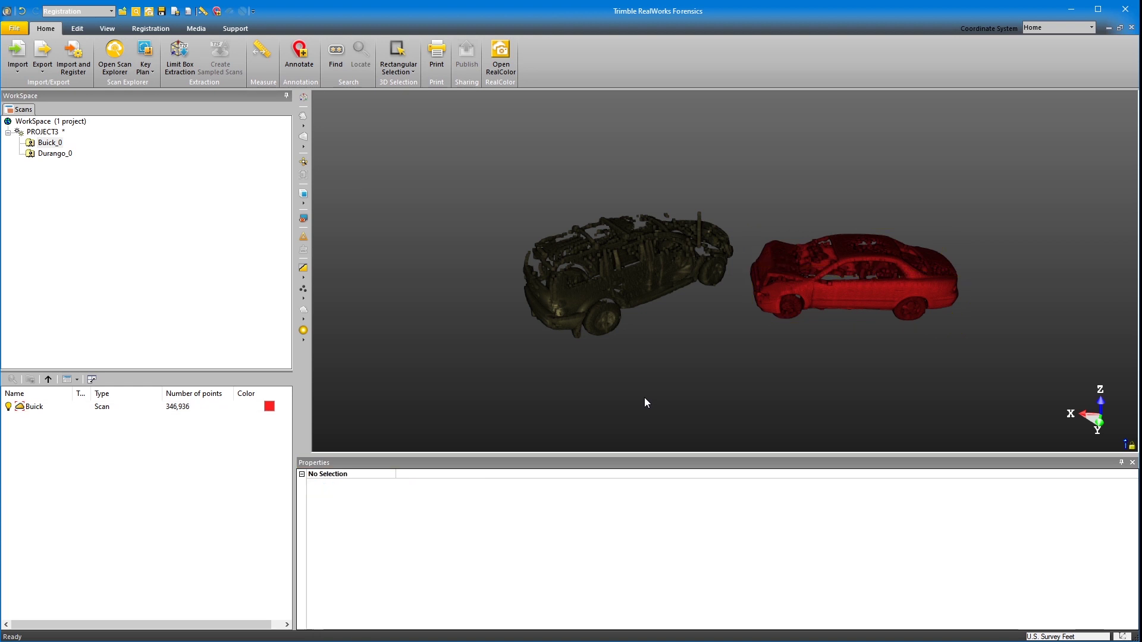
Set the Durango scan's Scan Color to teal in Properties
click(628, 291)
click(442, 513)
click(442, 514)
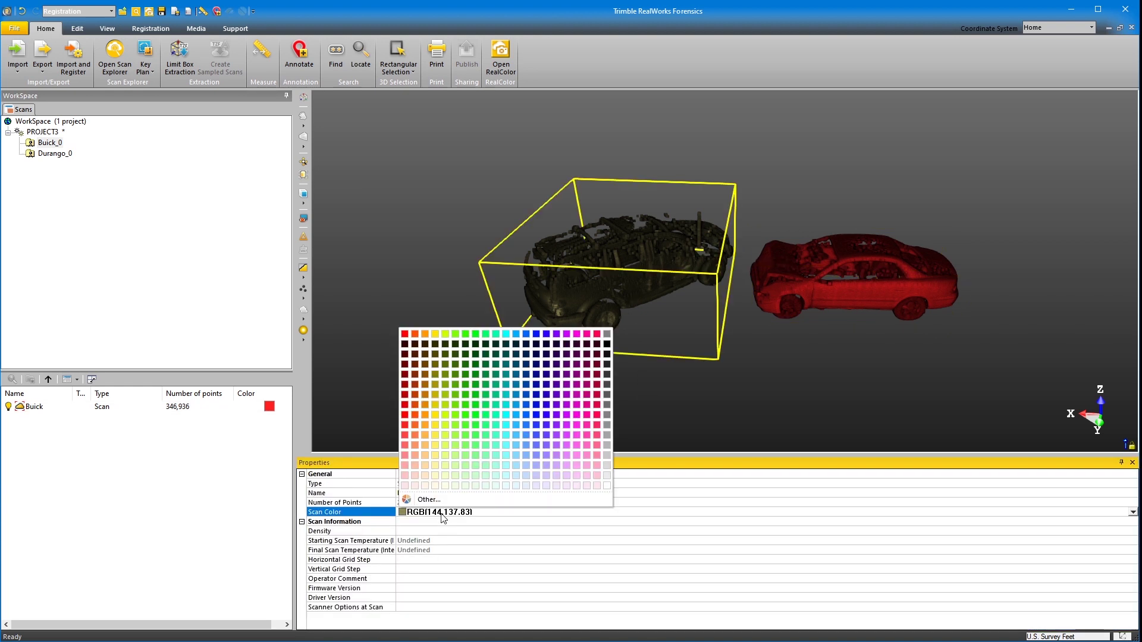
click(536, 407)
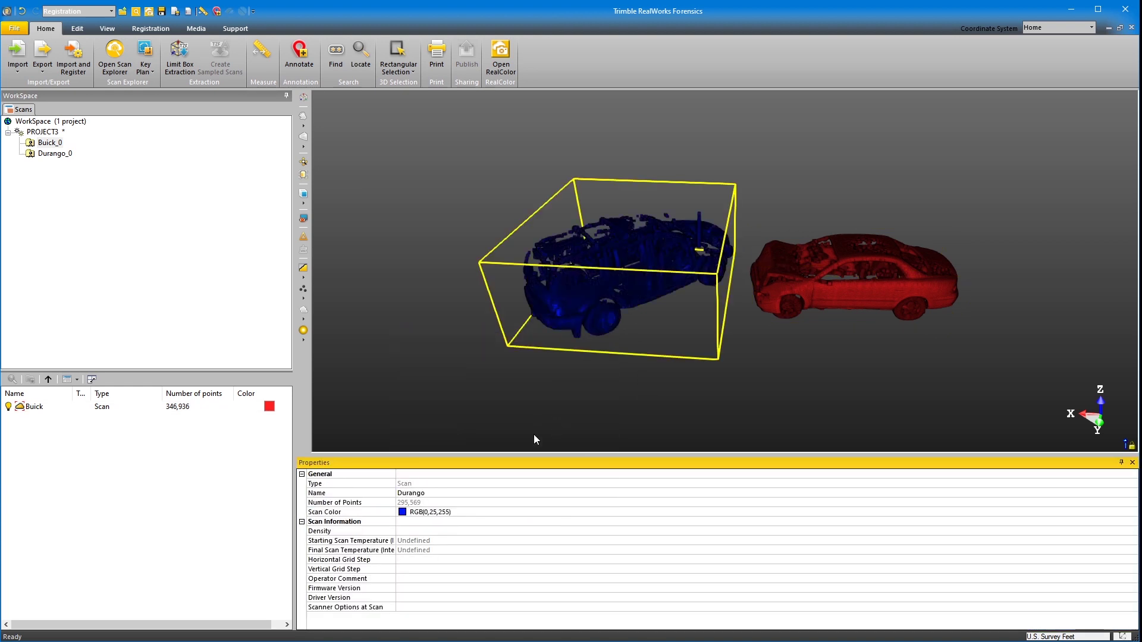
click(442, 514)
click(442, 514)
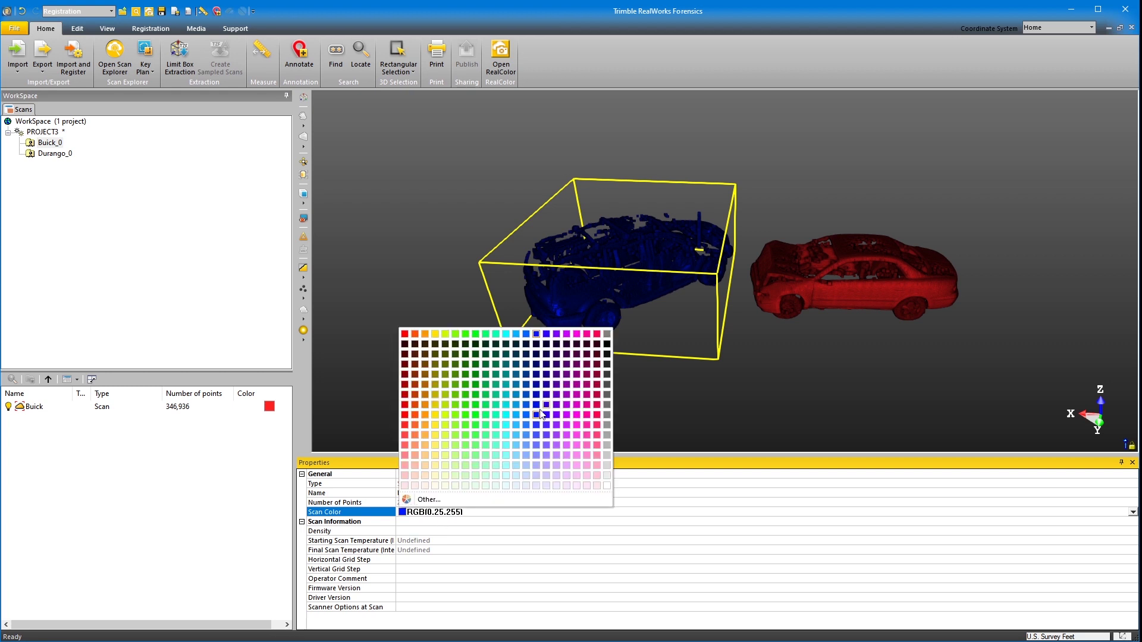
click(506, 445)
click(641, 379)
drag(642, 379, 747, 542)
mouse_move(736, 347)
mouse_down()
mouse_move(737, 315)
mouse_move(775, 293)
mouse_move(810, 316)
mouse_move(772, 332)
mouse_move(756, 321)
mouse_up()
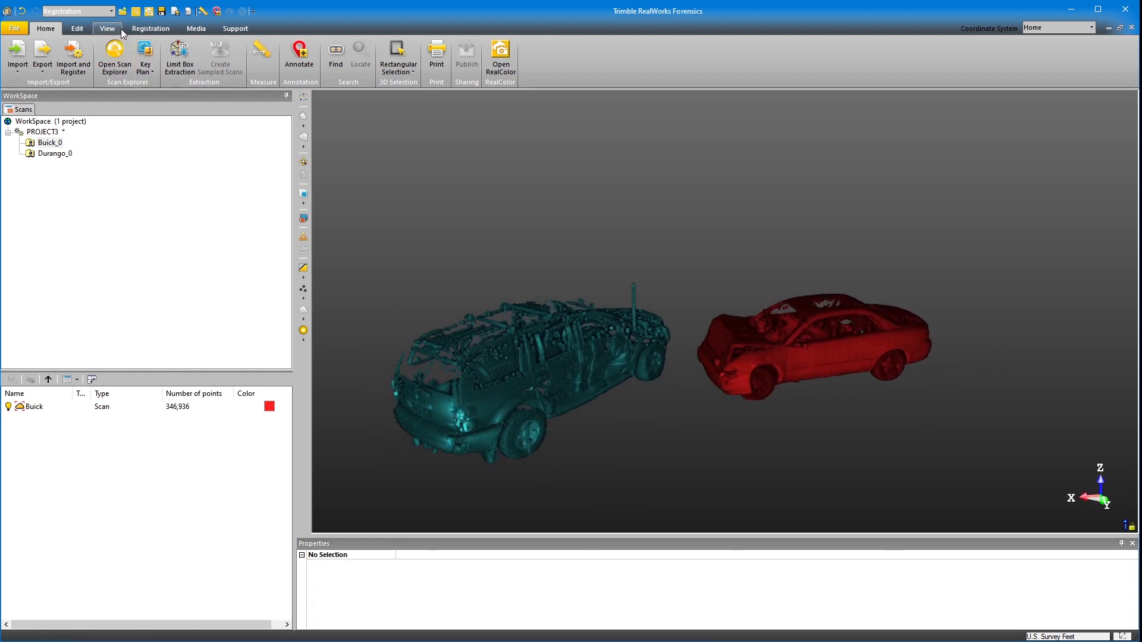
click(51, 132)
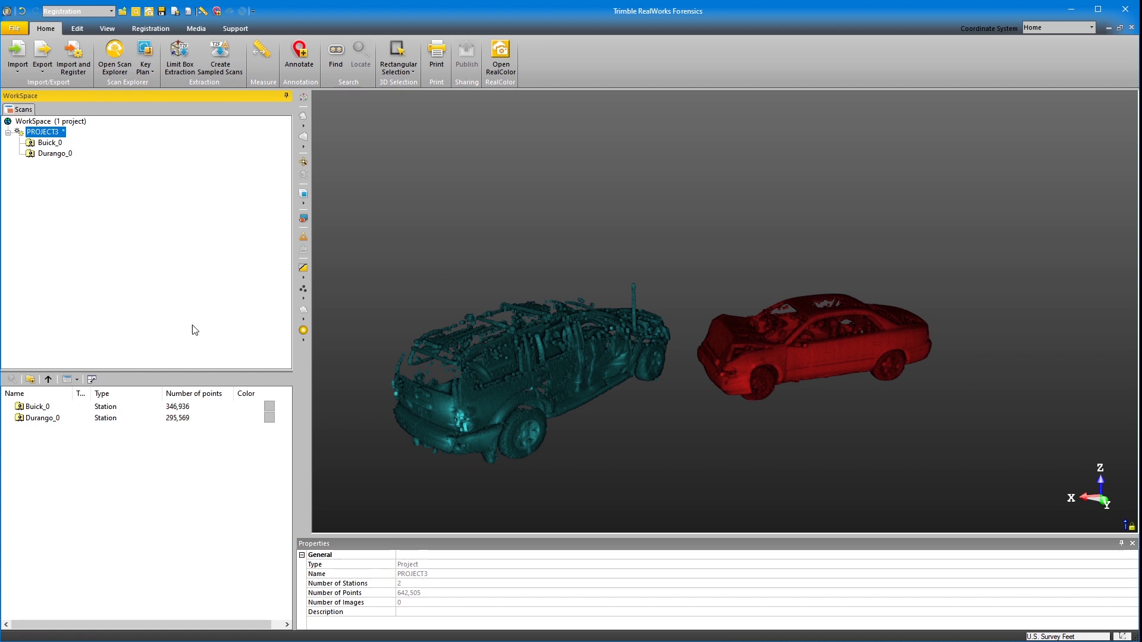
click(151, 28)
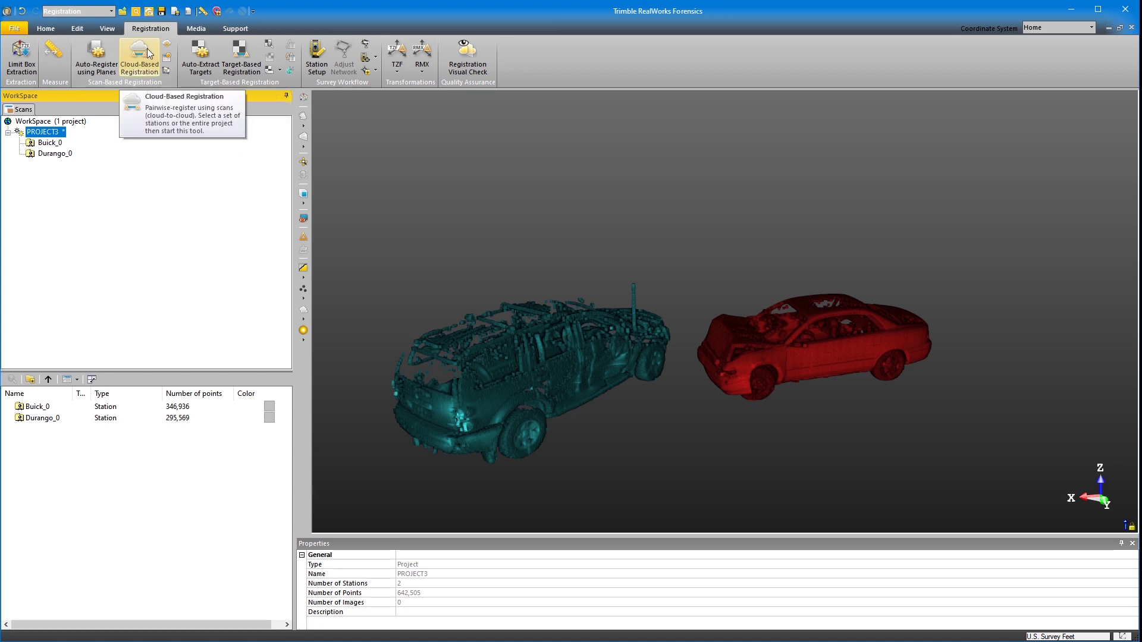
click(148, 63)
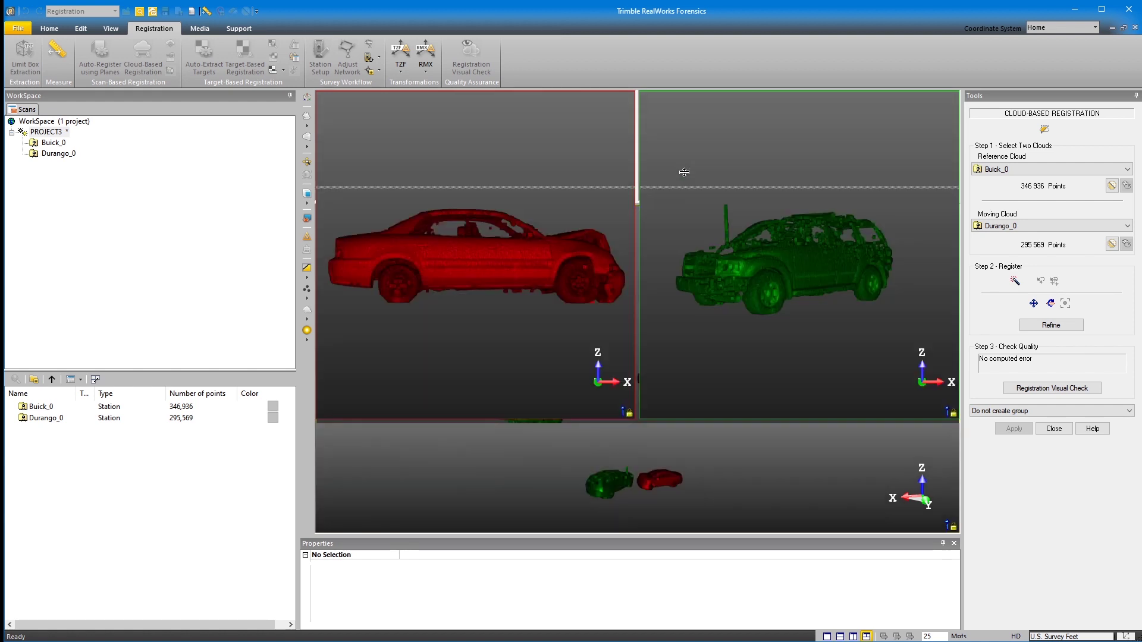
mouse_move(651, 359)
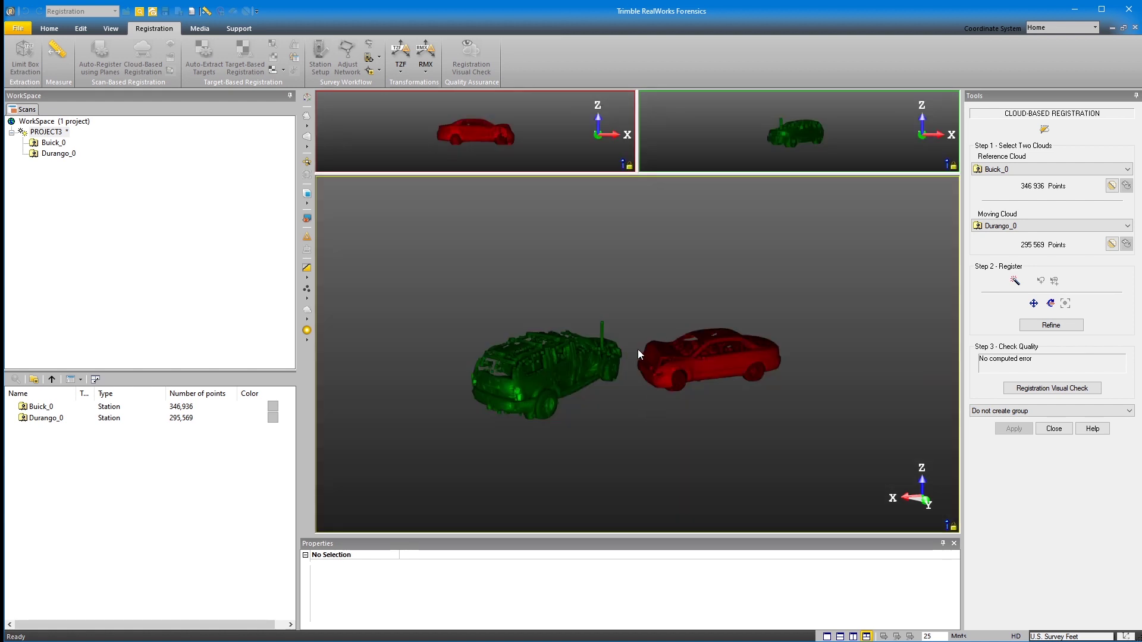
drag(648, 355, 630, 391)
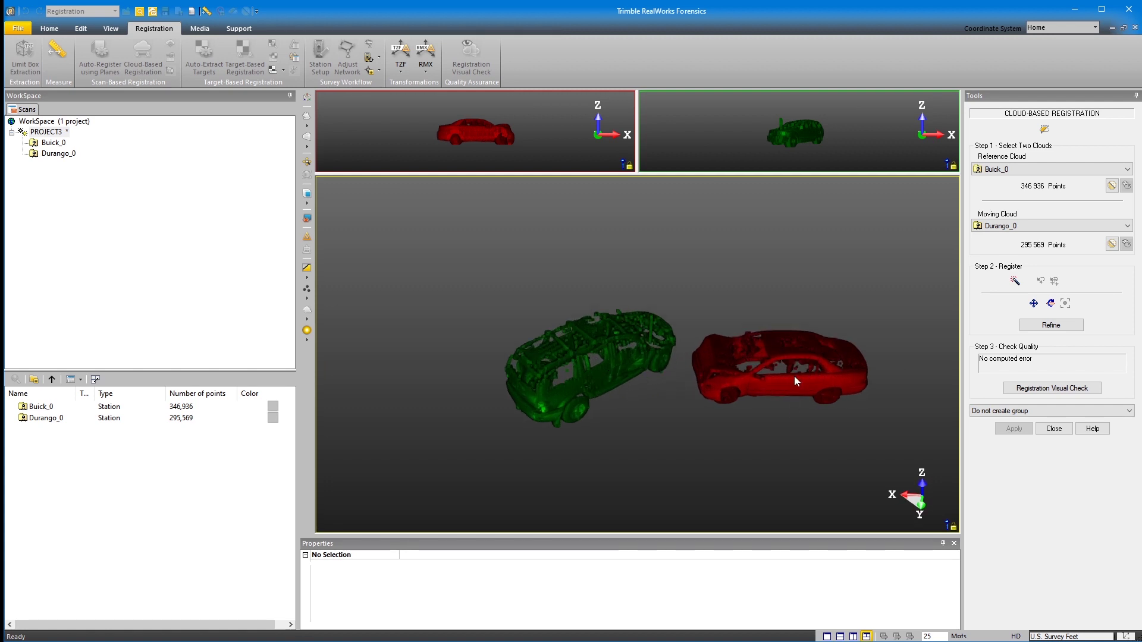
scroll(794, 376, up, 3)
scroll(744, 377, down, 4)
scroll(736, 375, up, 1)
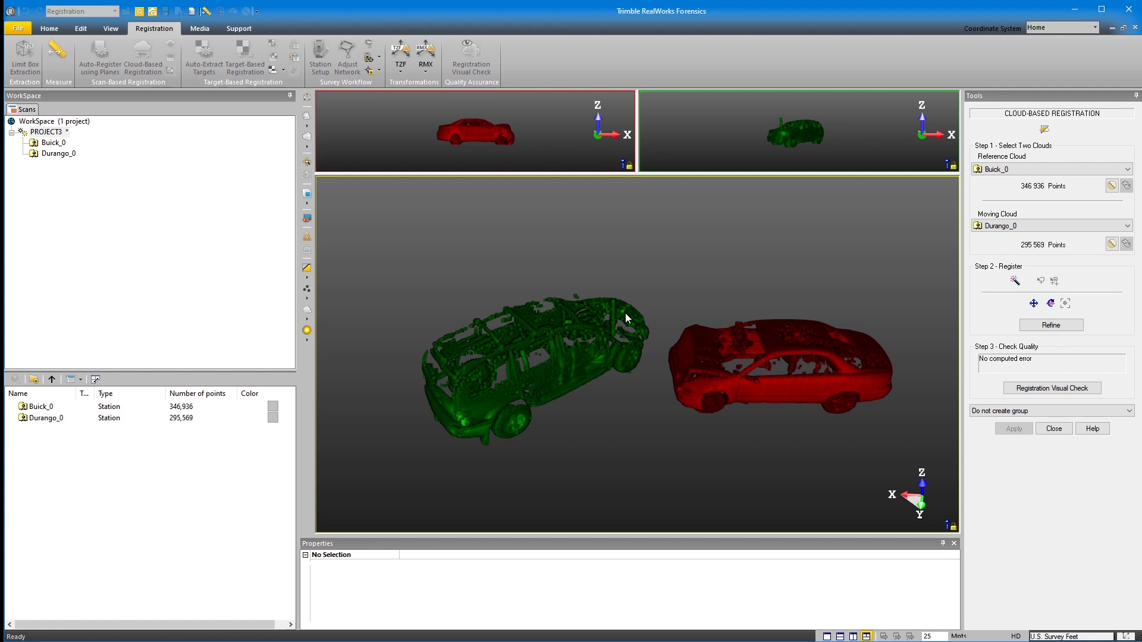
Put the Durango in a limit box, rotate it to the cars, and lower its top
click(111, 29)
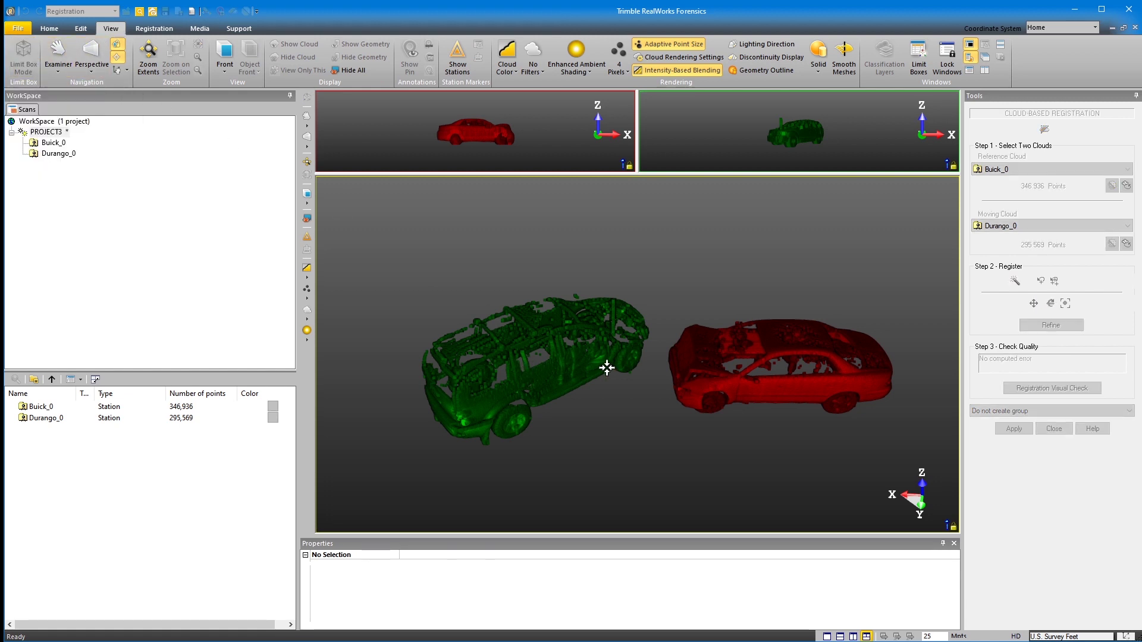
click(576, 369)
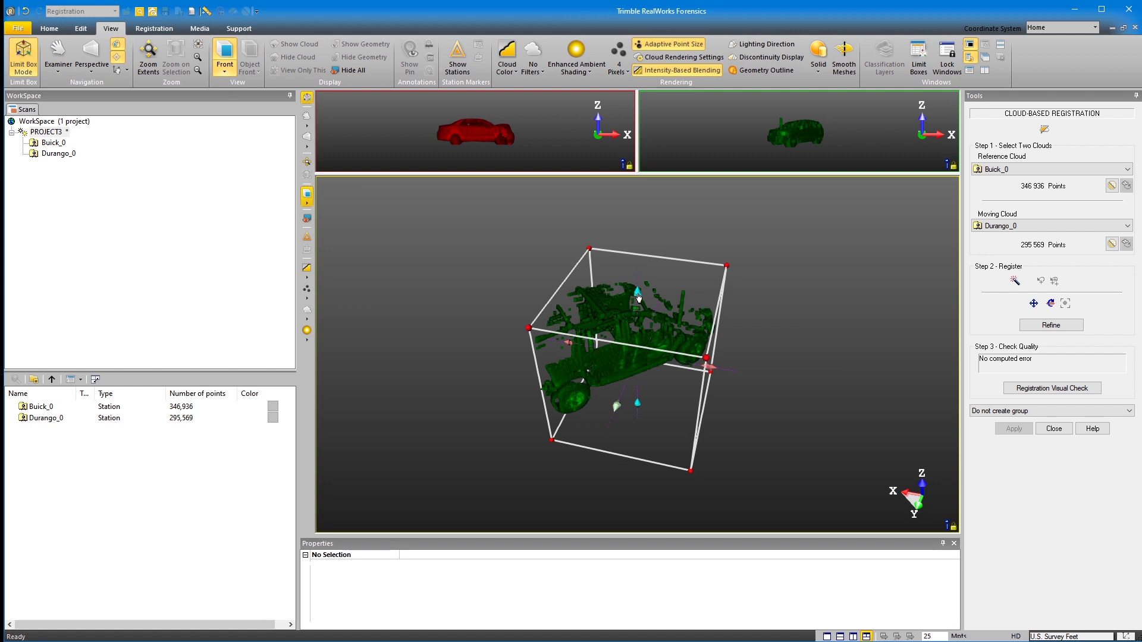
drag(638, 259, 594, 381)
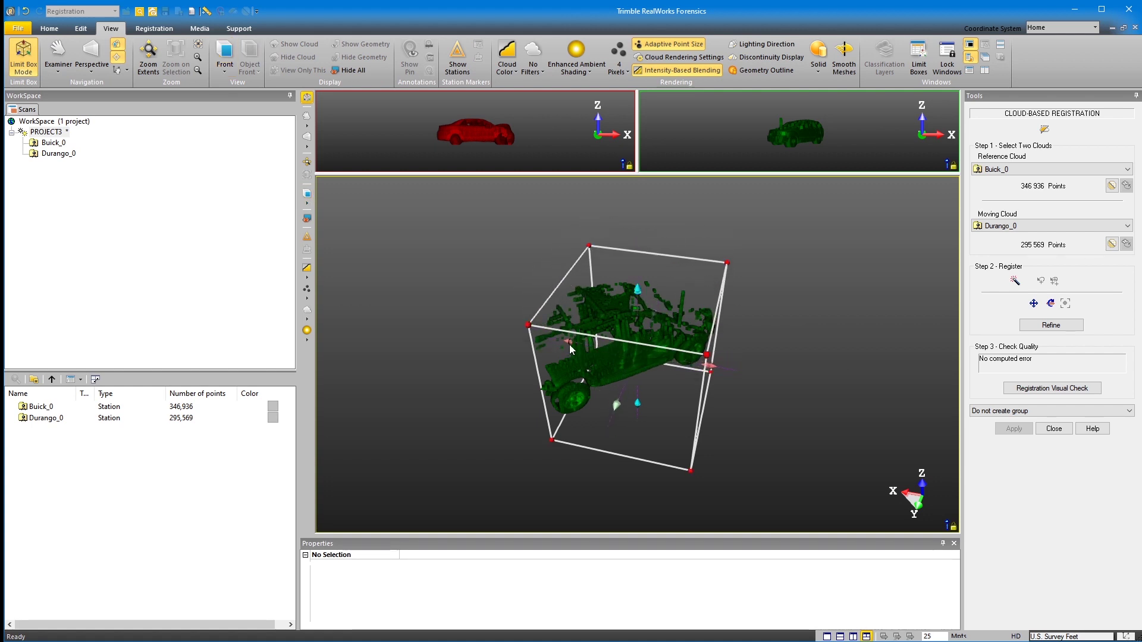
drag(570, 344, 674, 327)
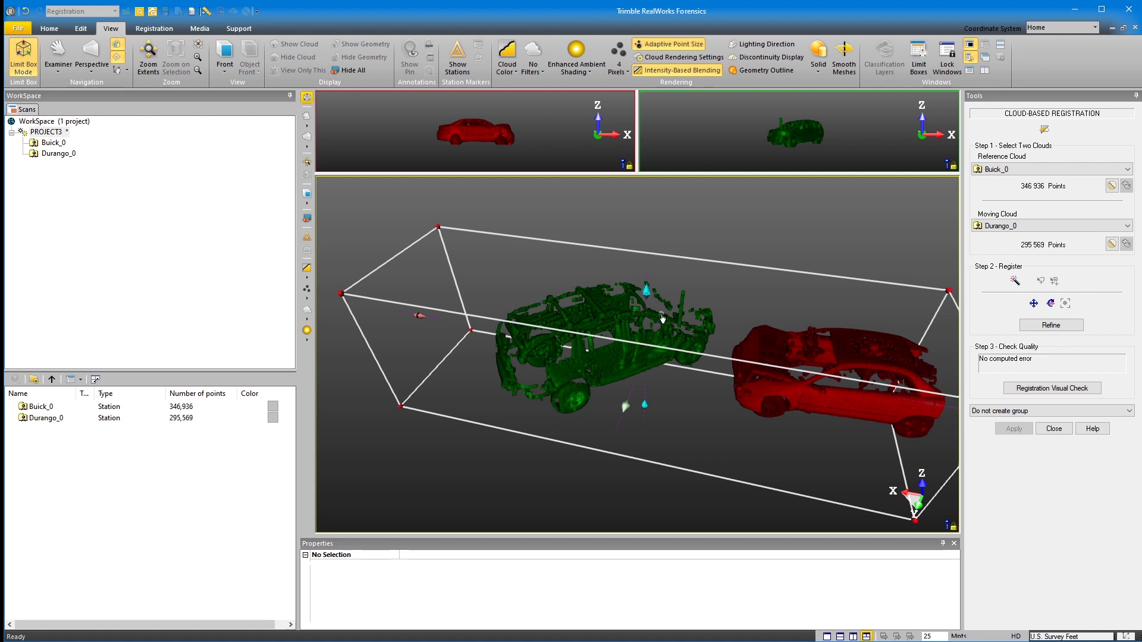
mouse_move(626, 403)
mouse_down()
mouse_move(629, 442)
mouse_move(703, 375)
mouse_move(794, 354)
mouse_move(768, 339)
mouse_move(675, 336)
mouse_move(703, 352)
mouse_move(725, 308)
mouse_move(768, 323)
mouse_up()
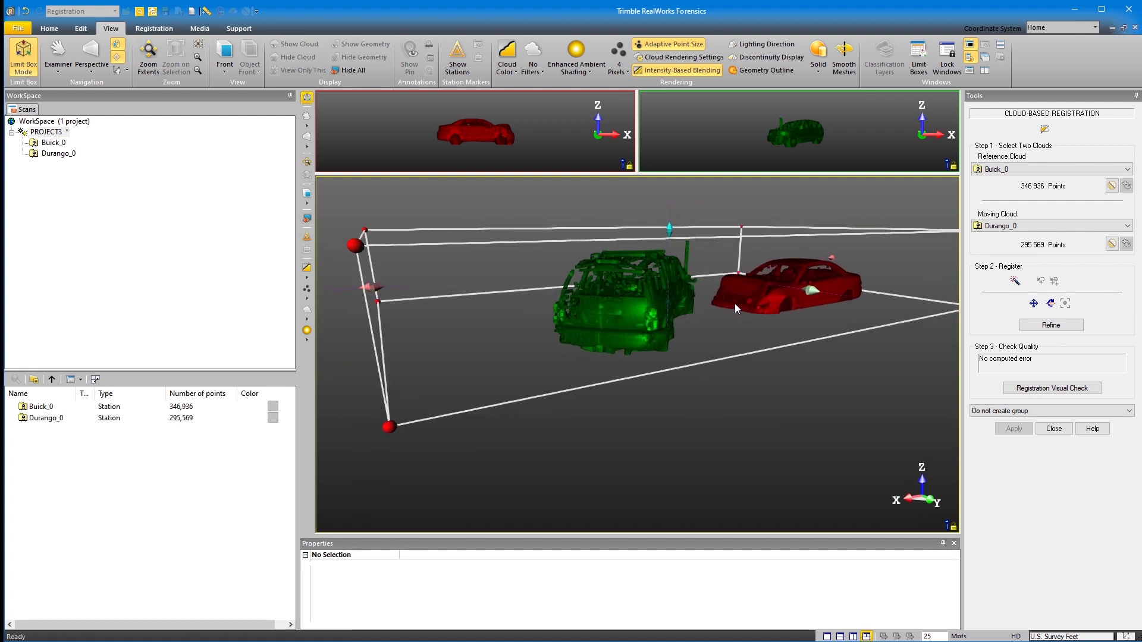
drag(670, 229, 652, 332)
drag(847, 304, 858, 302)
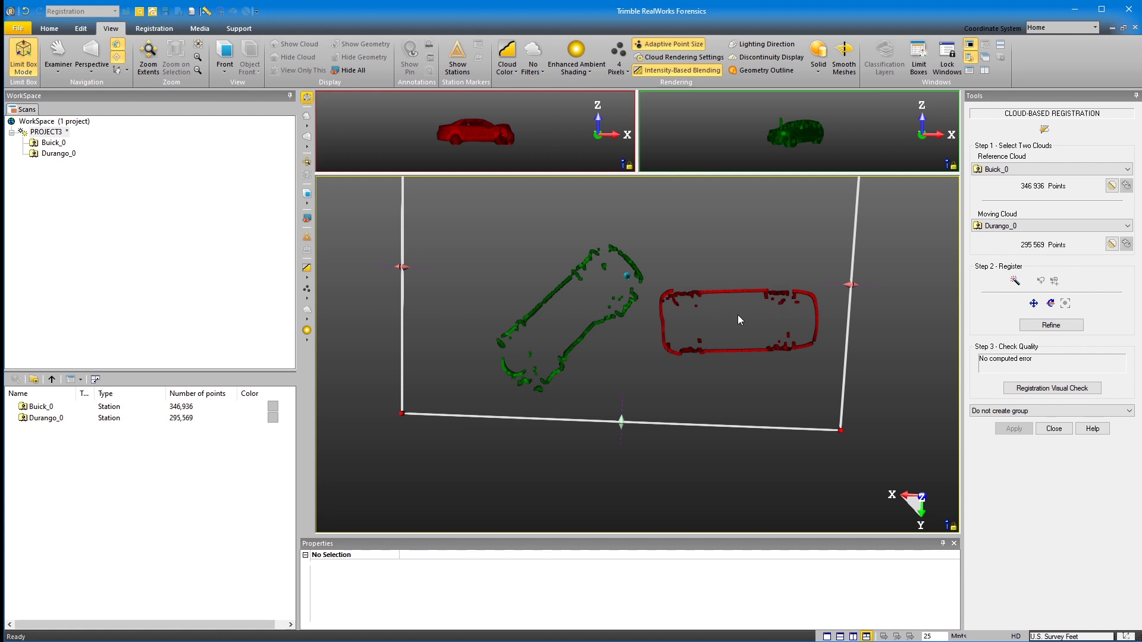
Activate Durango translation and set a parallel-projection Top view of both clouds
click(1034, 304)
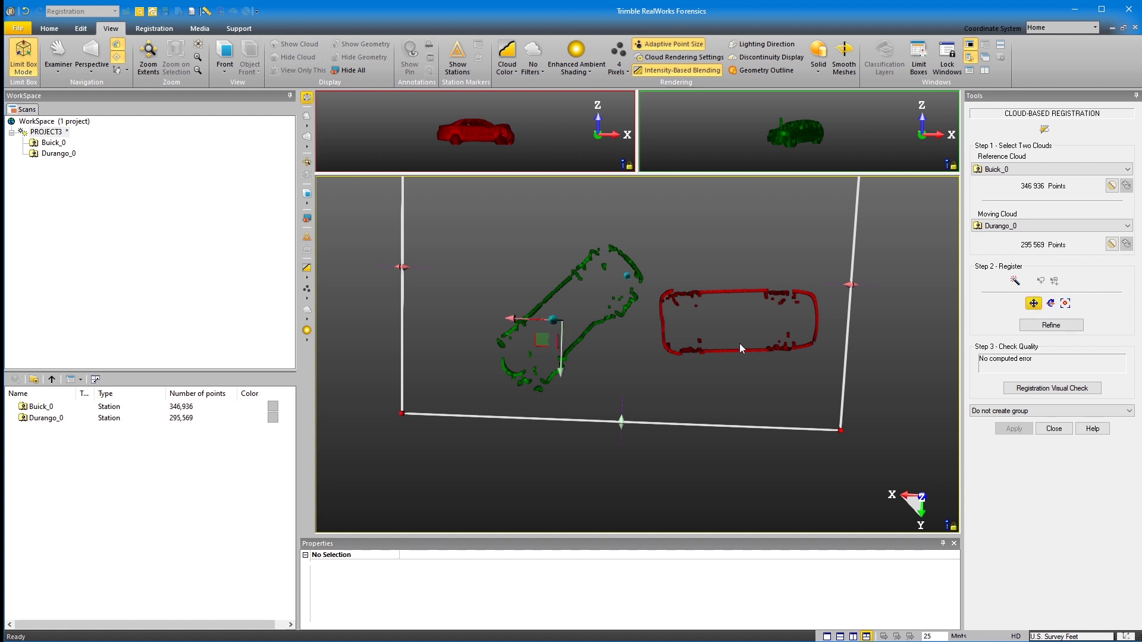
scroll(663, 334, up, 3)
scroll(665, 326, down, 2)
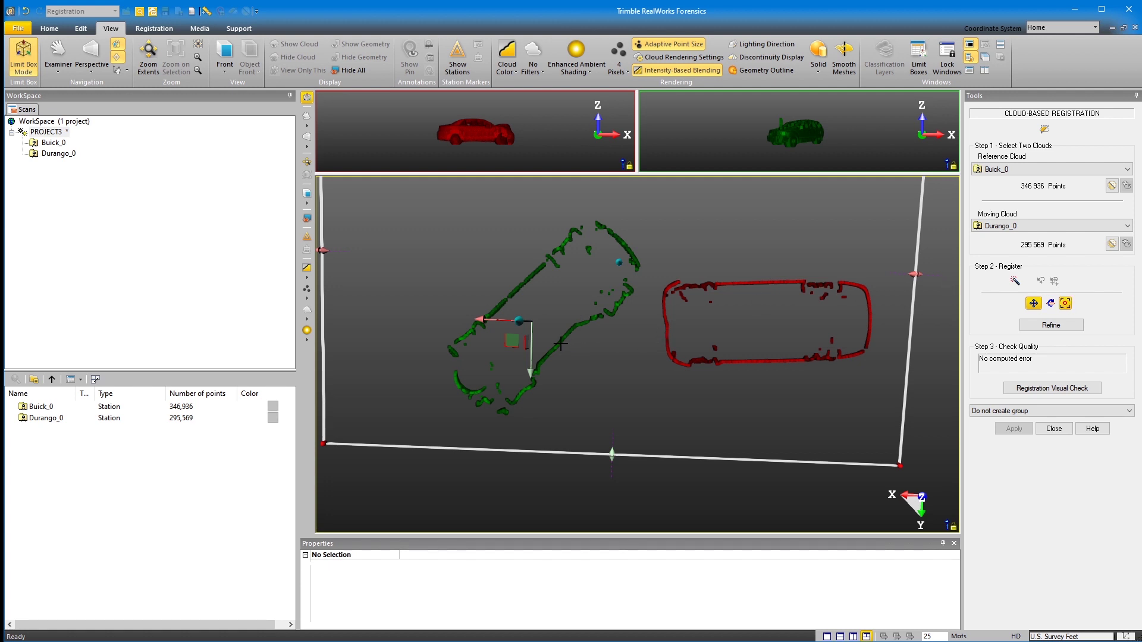
middle_drag(562, 345, 607, 332)
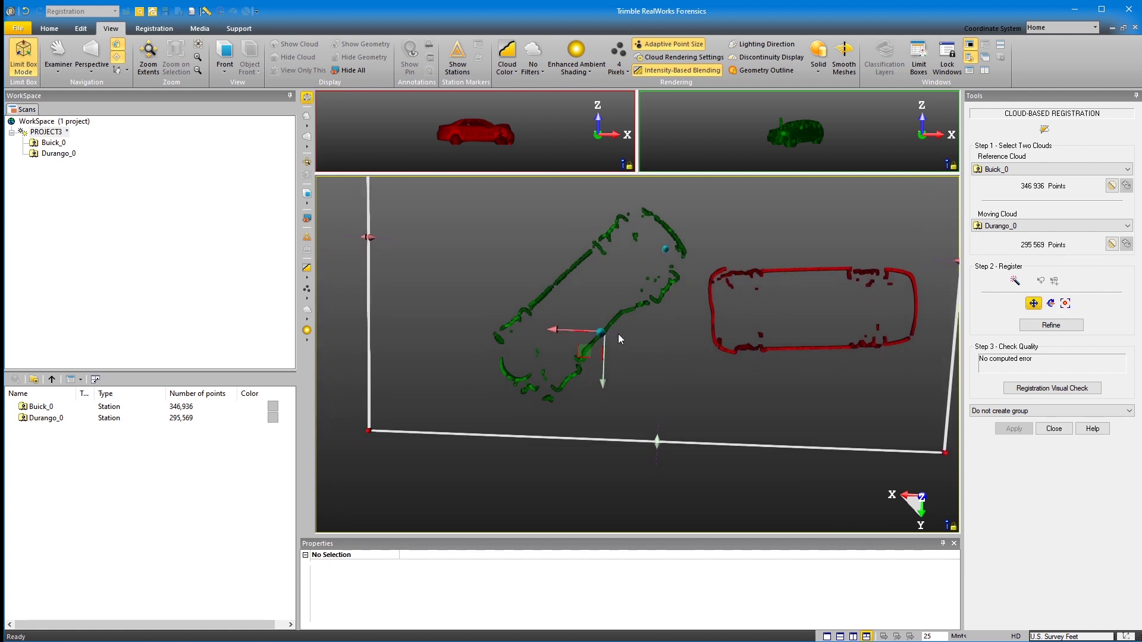
click(92, 66)
click(104, 86)
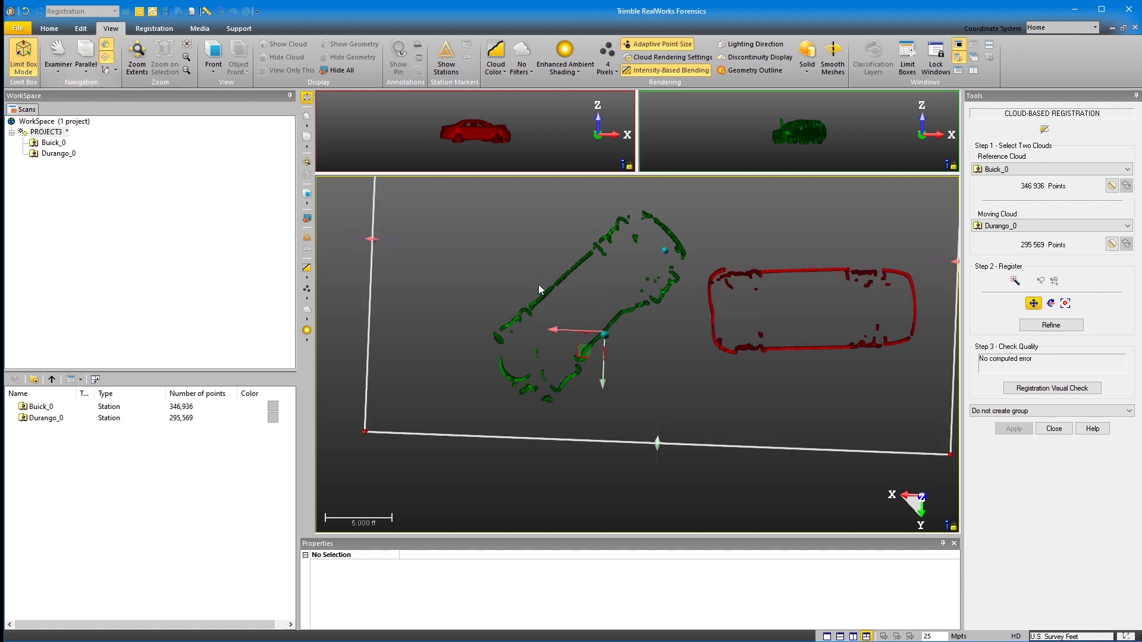
middle_drag(737, 331, 708, 364)
click(214, 72)
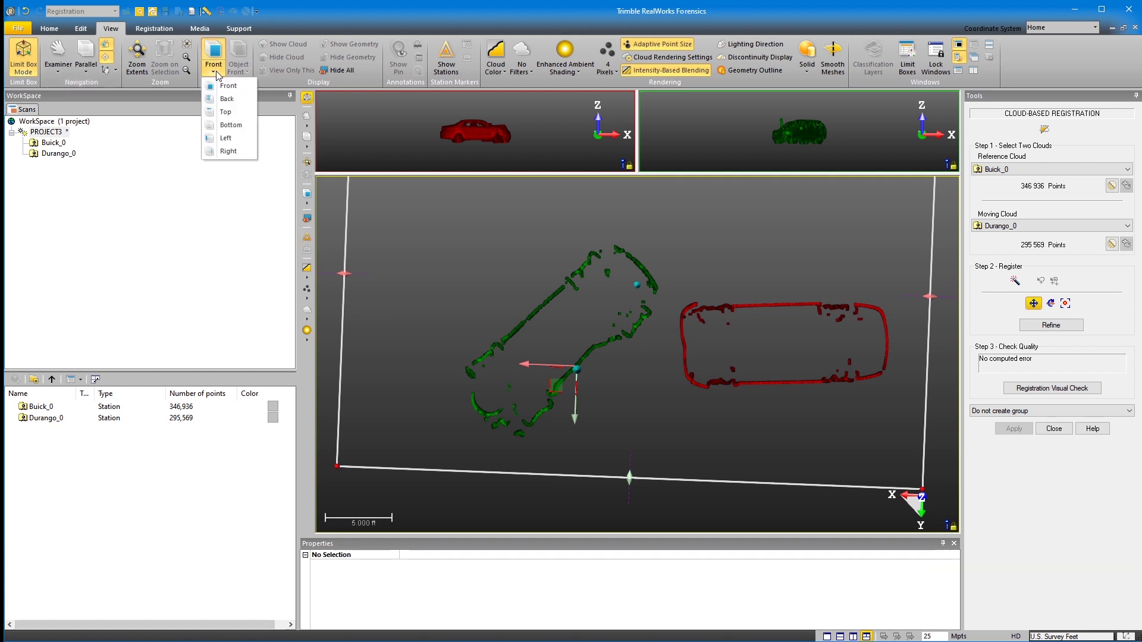
click(226, 112)
scroll(668, 326, up, 2)
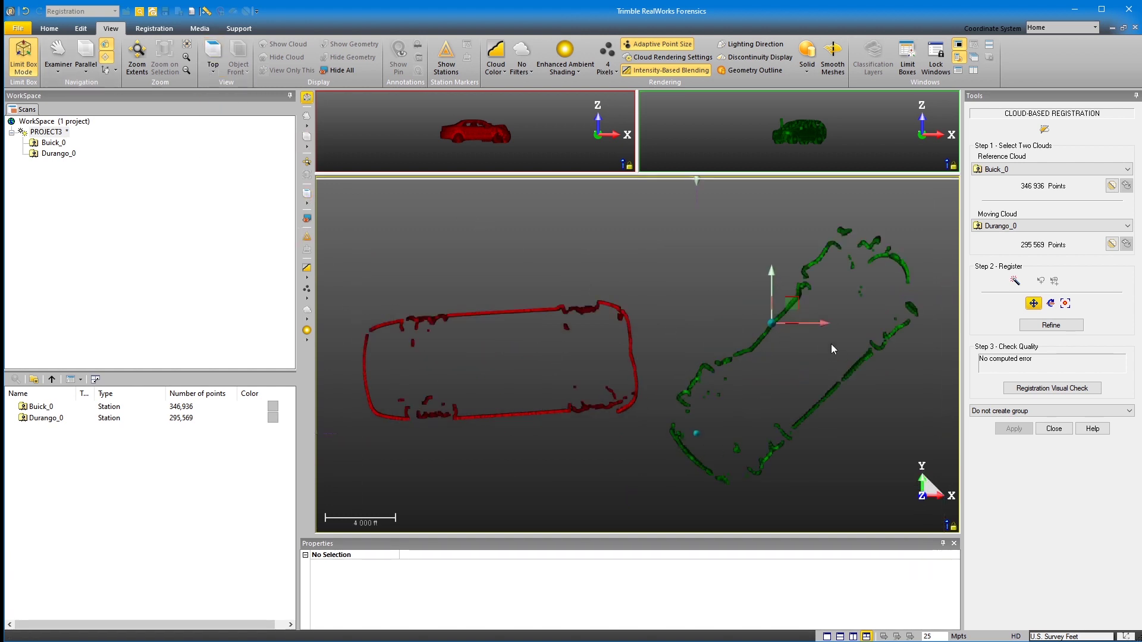
Slide the Durango cloud left and down toward the Buick's outline
drag(824, 326, 796, 327)
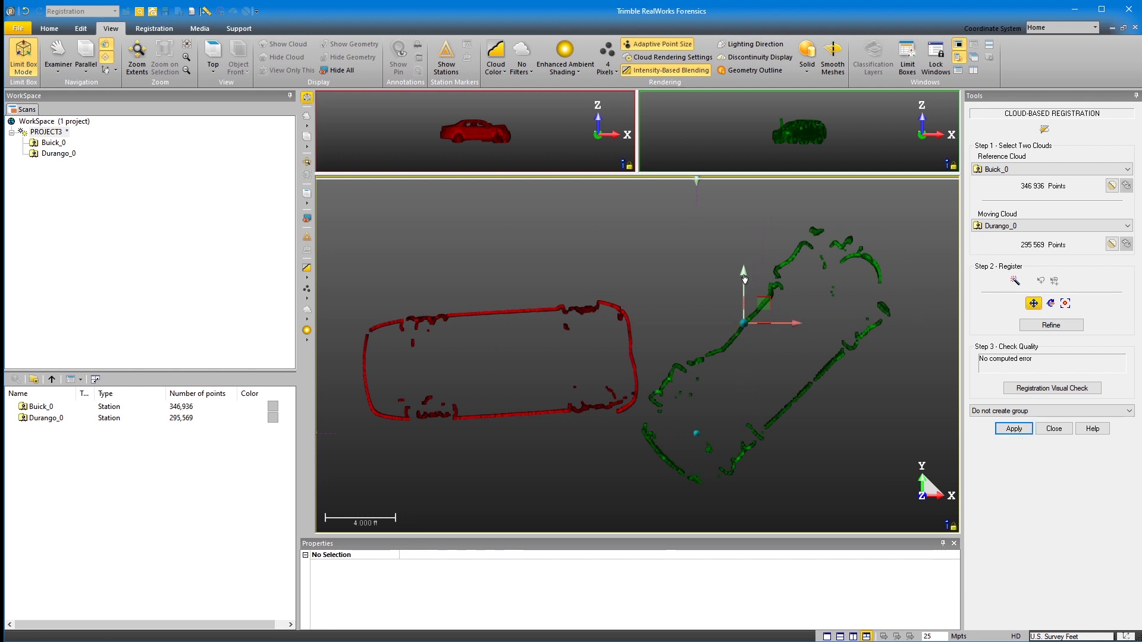
drag(744, 286, 743, 306)
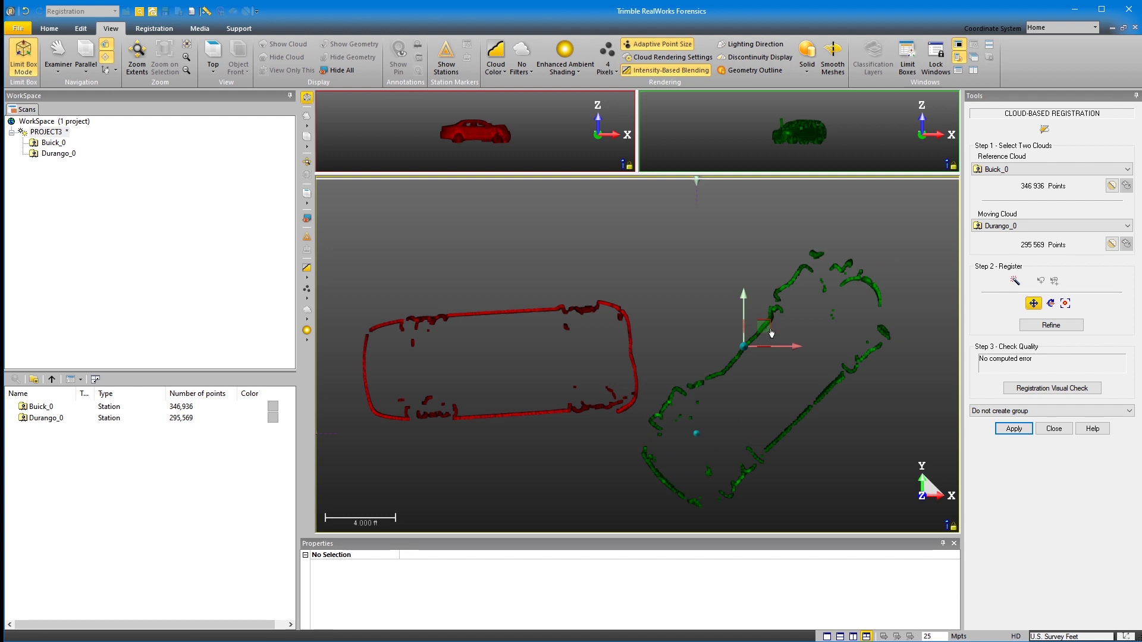
drag(768, 331, 659, 338)
scroll(735, 327, up, 5)
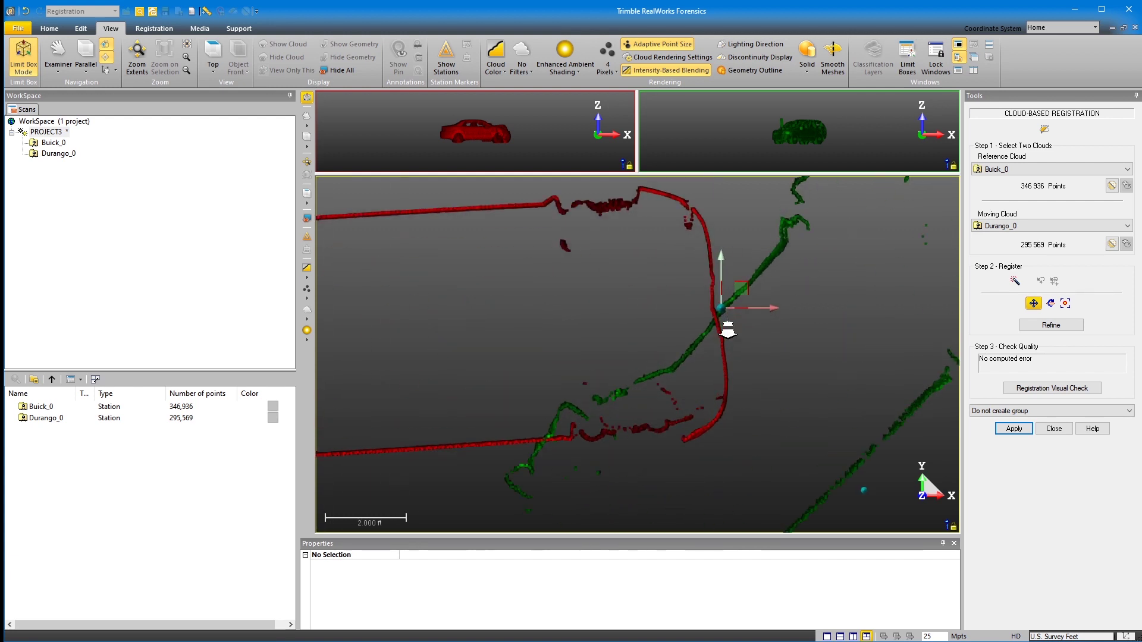
Rotate the Durango to match the Buick's edge and nudge it onto the outline
click(1049, 302)
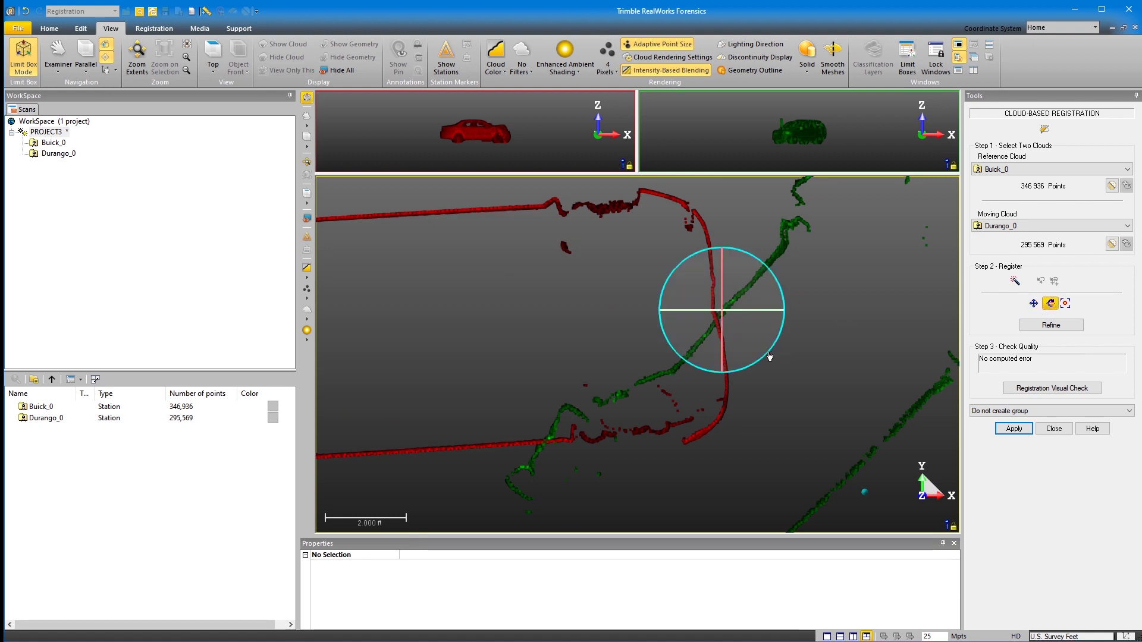
drag(769, 356, 804, 306)
click(1034, 304)
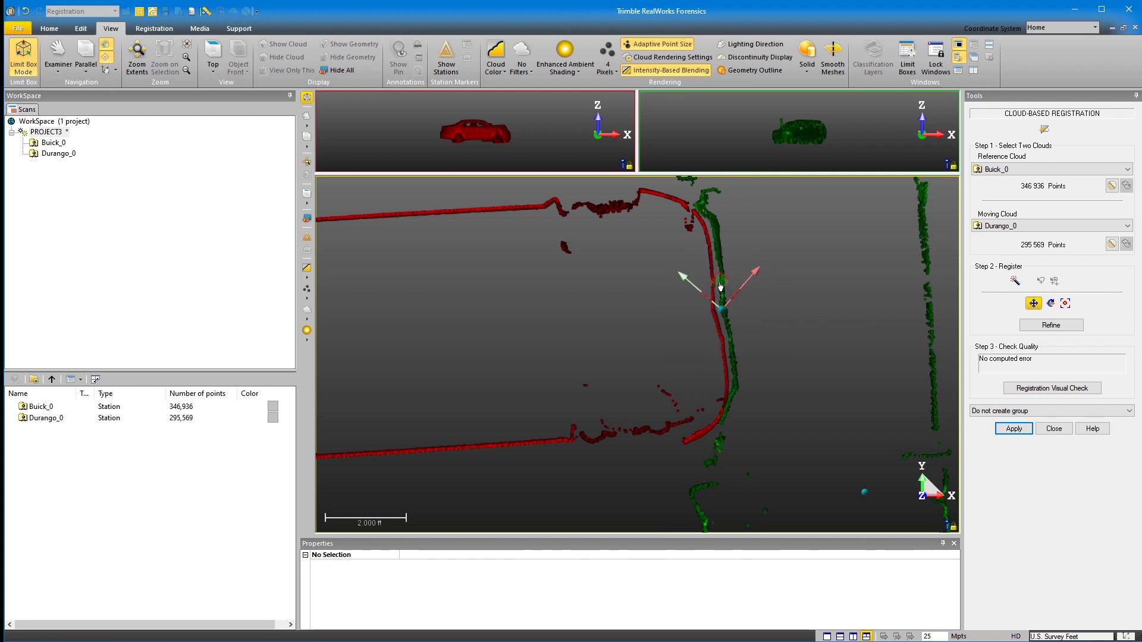
drag(720, 286, 714, 288)
scroll(716, 303, up, 4)
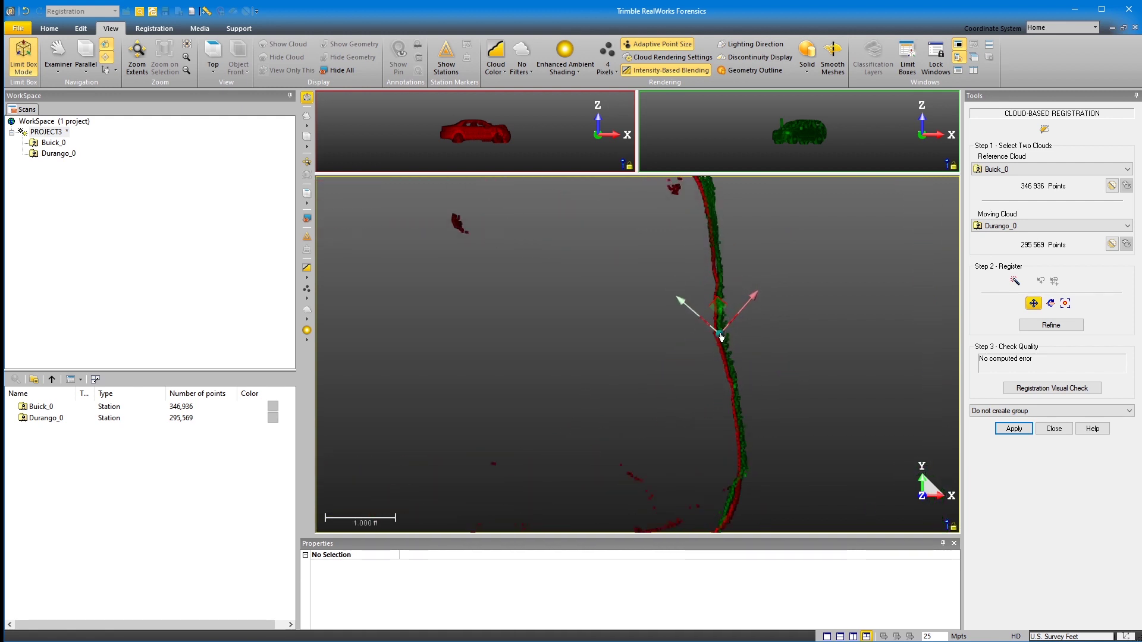
scroll(708, 315, down, 2)
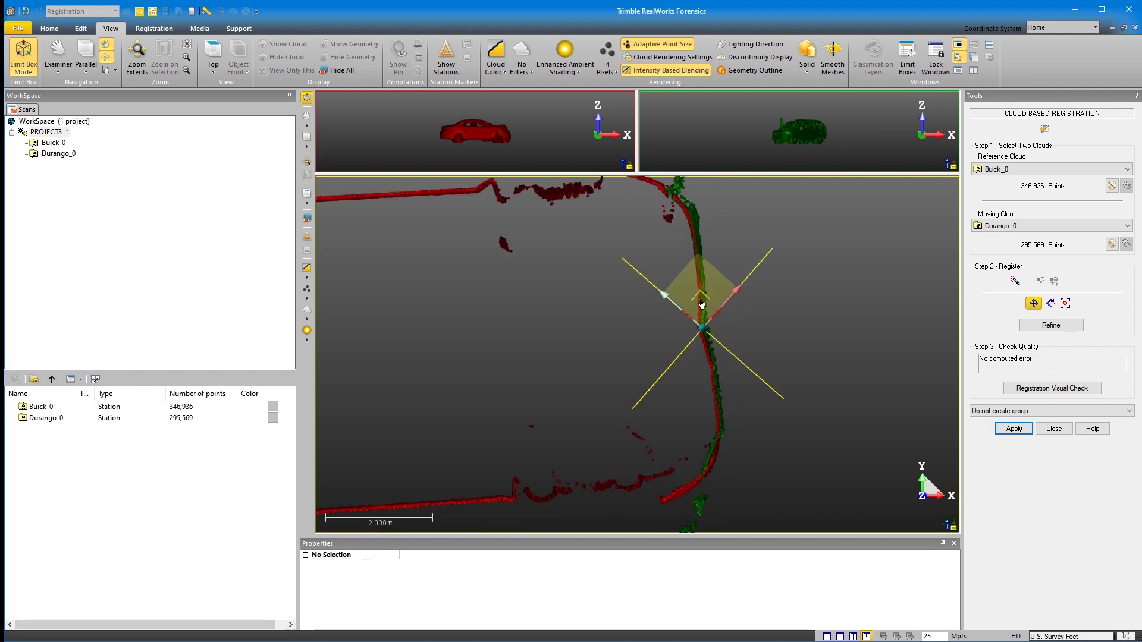
drag(701, 305, 700, 307)
middle_drag(726, 344, 743, 381)
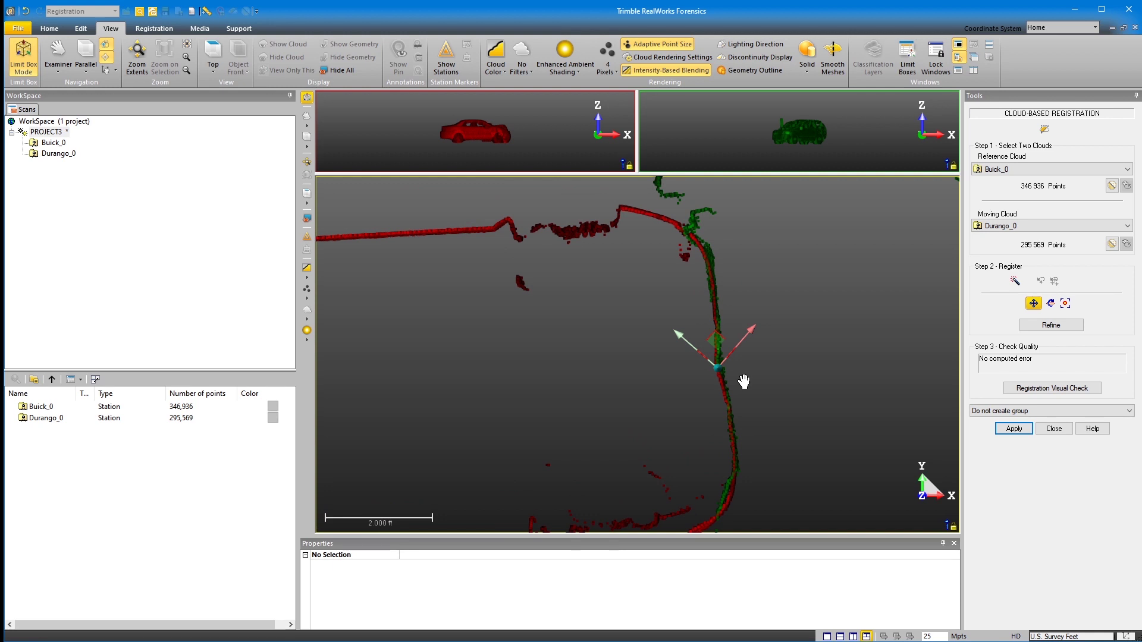
scroll(744, 382, down, 3)
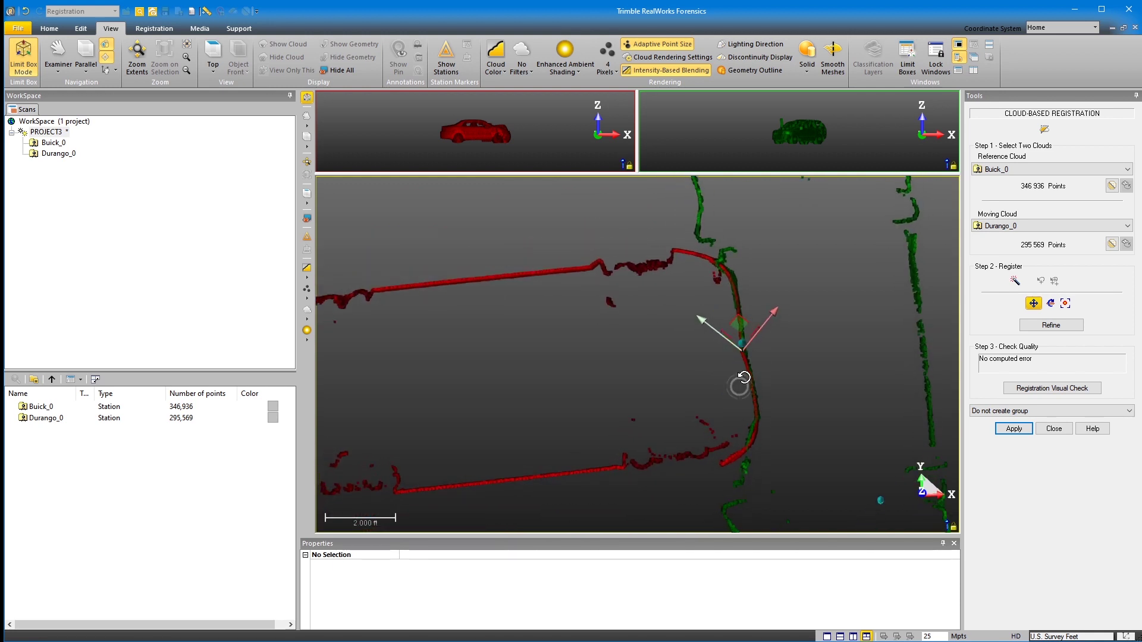
drag(739, 387, 777, 357)
Shrink the limit box from its bottom edge and stop moving the Durango cloud
scroll(723, 362, down, 3)
scroll(722, 361, down, 2)
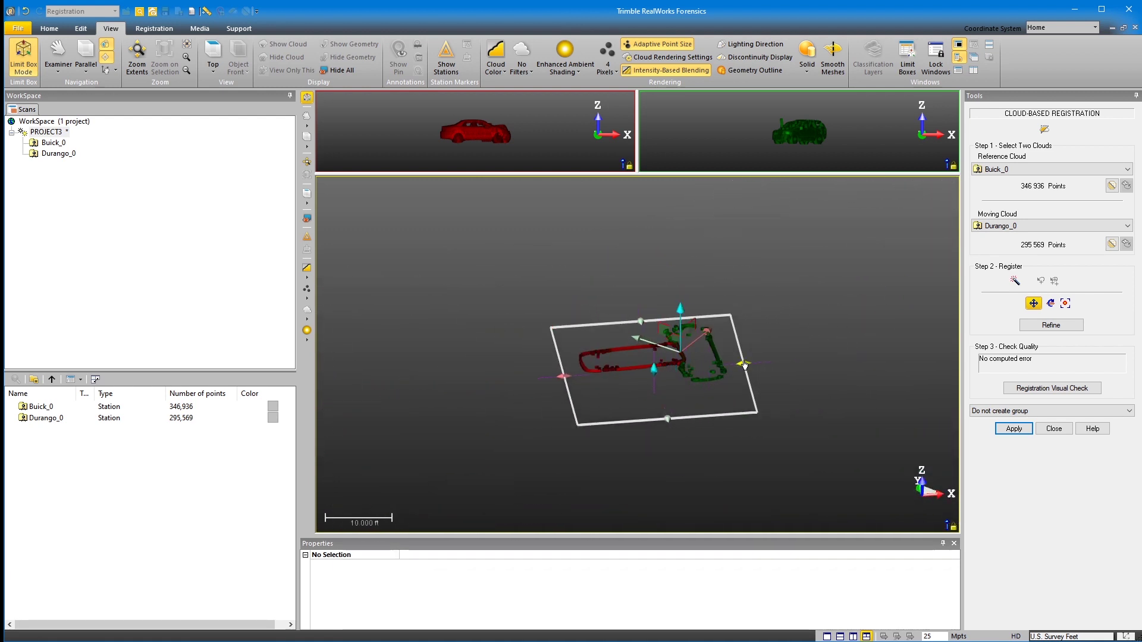
drag(668, 424, 663, 402)
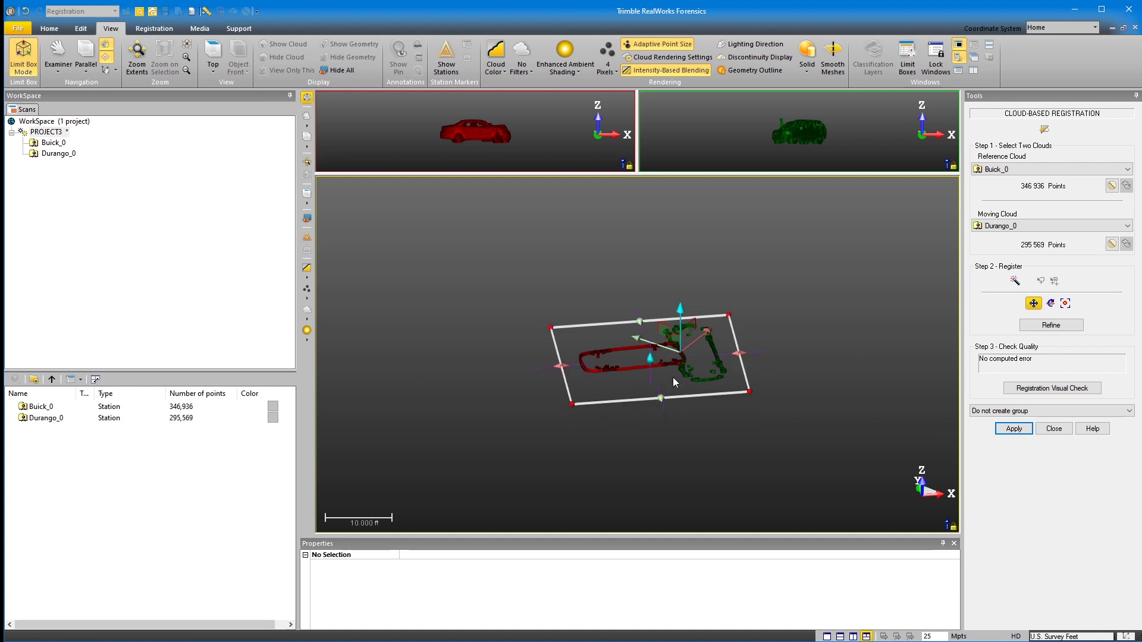
scroll(675, 382, up, 5)
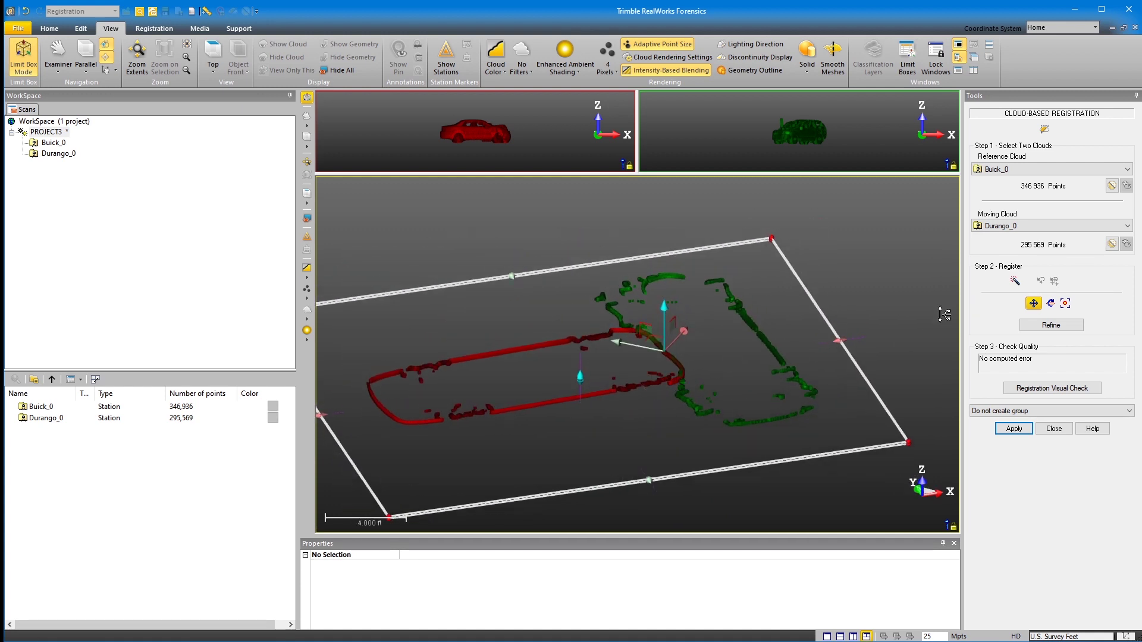
click(1034, 303)
scroll(686, 390, up, 2)
drag(688, 383, 713, 388)
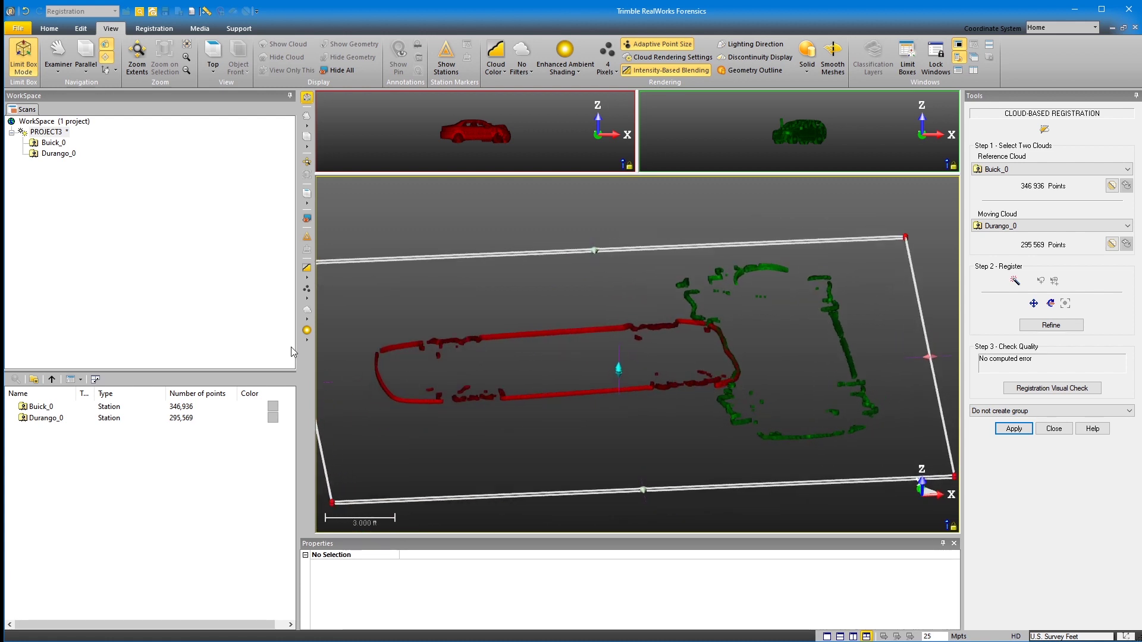
Enlarge the 3-D view and return it to perspective projection
drag(294, 353, 176, 353)
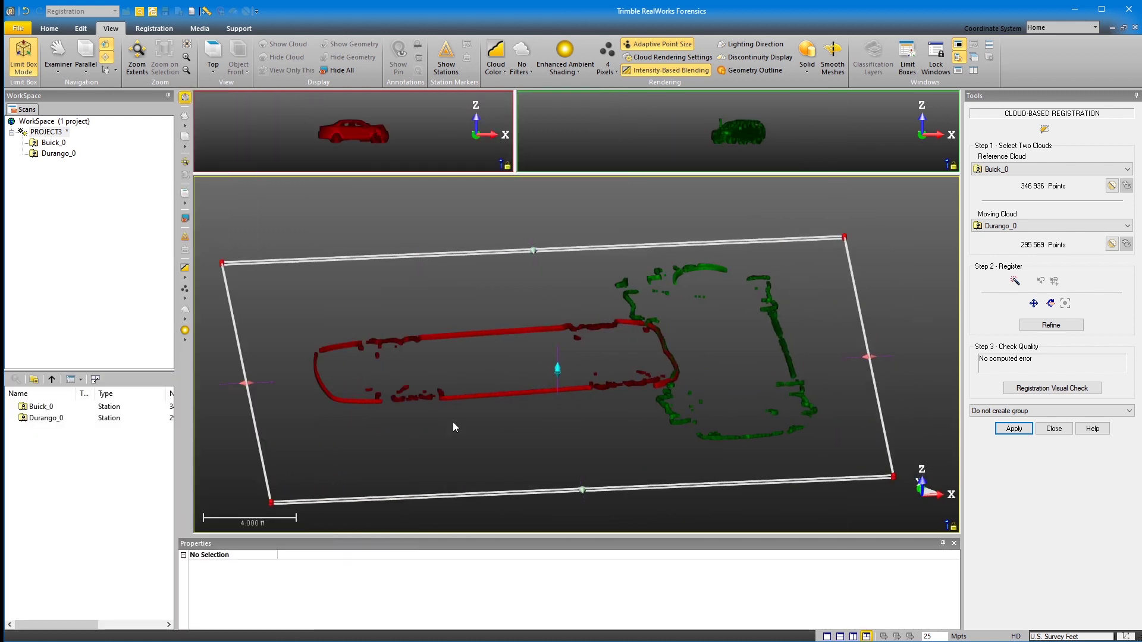
drag(562, 537, 562, 582)
scroll(432, 346, down, 1)
click(85, 66)
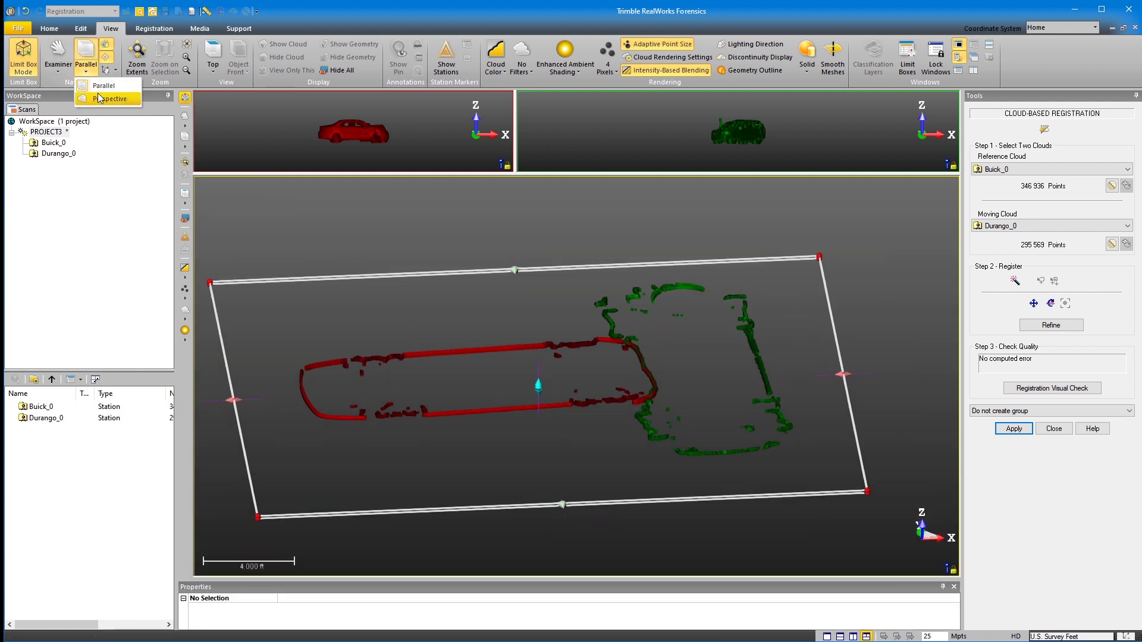
click(107, 98)
middle_drag(511, 352, 523, 407)
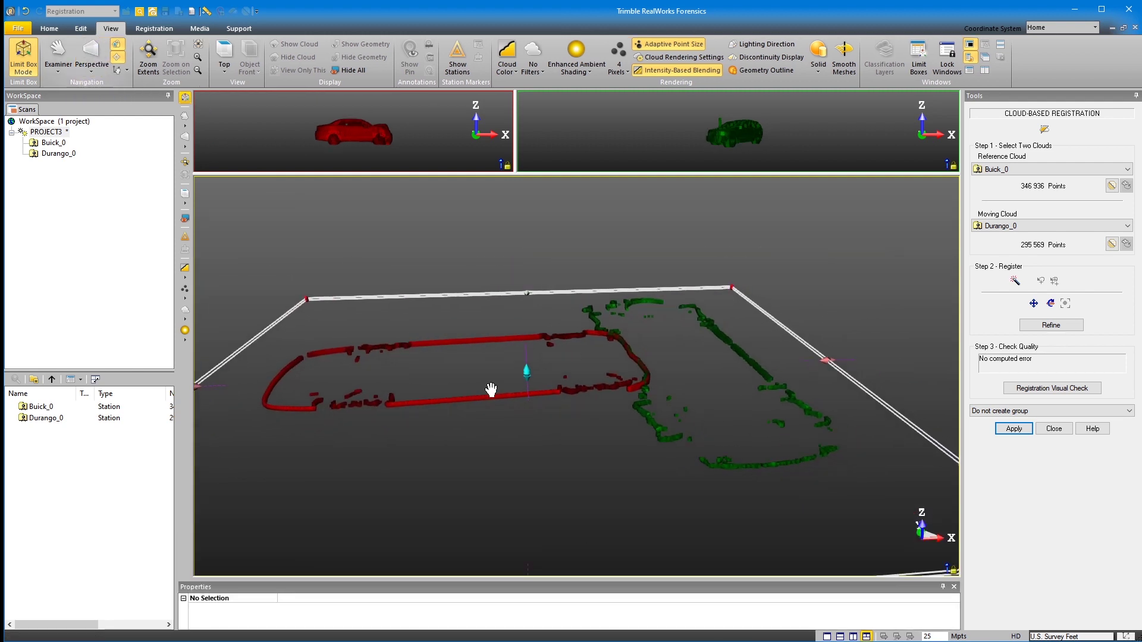
drag(492, 394, 515, 389)
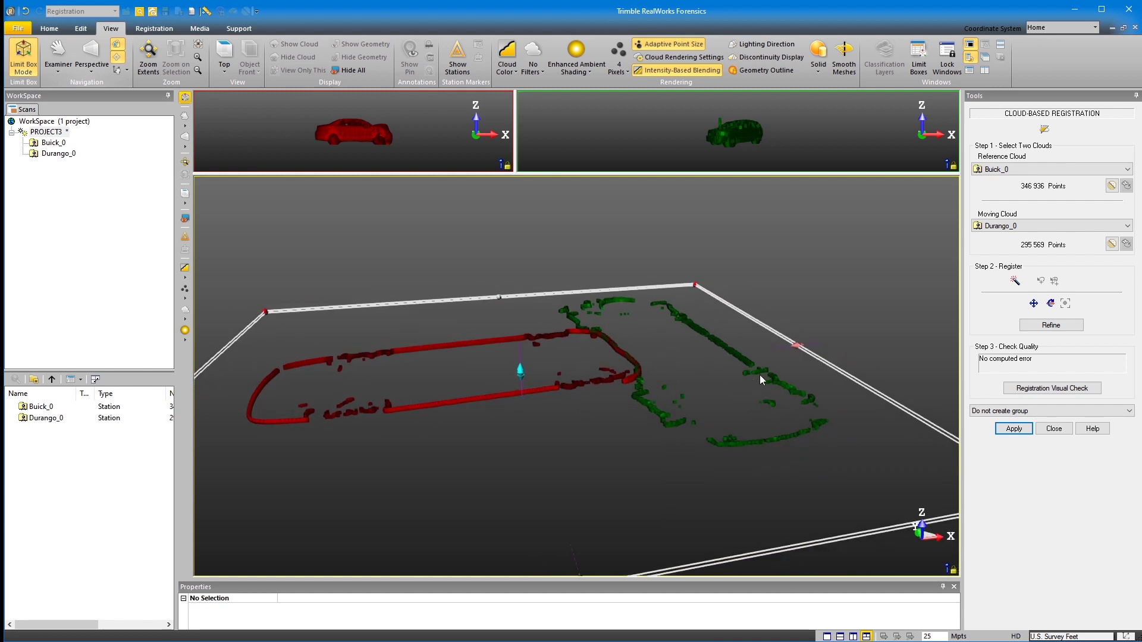
Resize the limit box and raise its slice higher on the vehicles
click(919, 60)
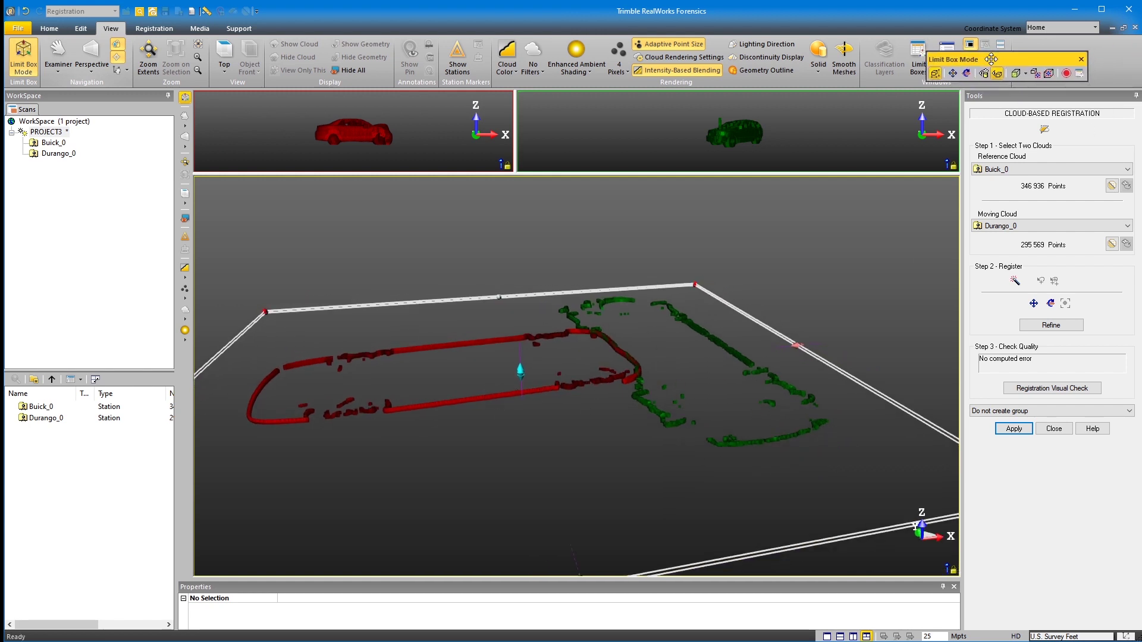
drag(1013, 56, 849, 203)
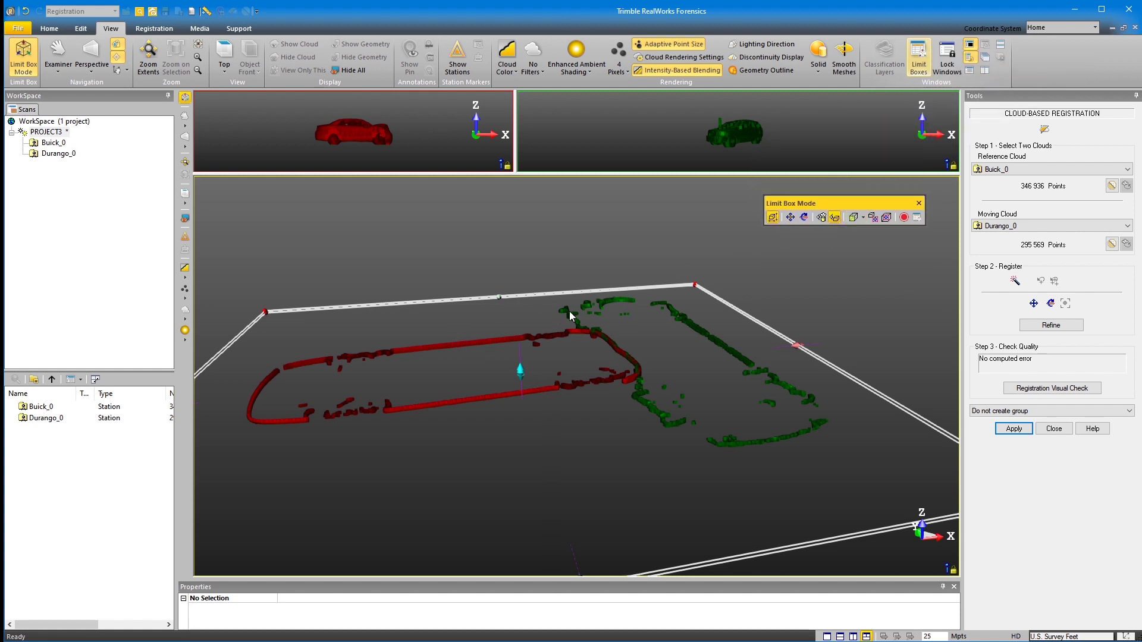
mouse_move(798, 346)
mouse_down()
mouse_move(668, 357)
mouse_move(807, 340)
mouse_up()
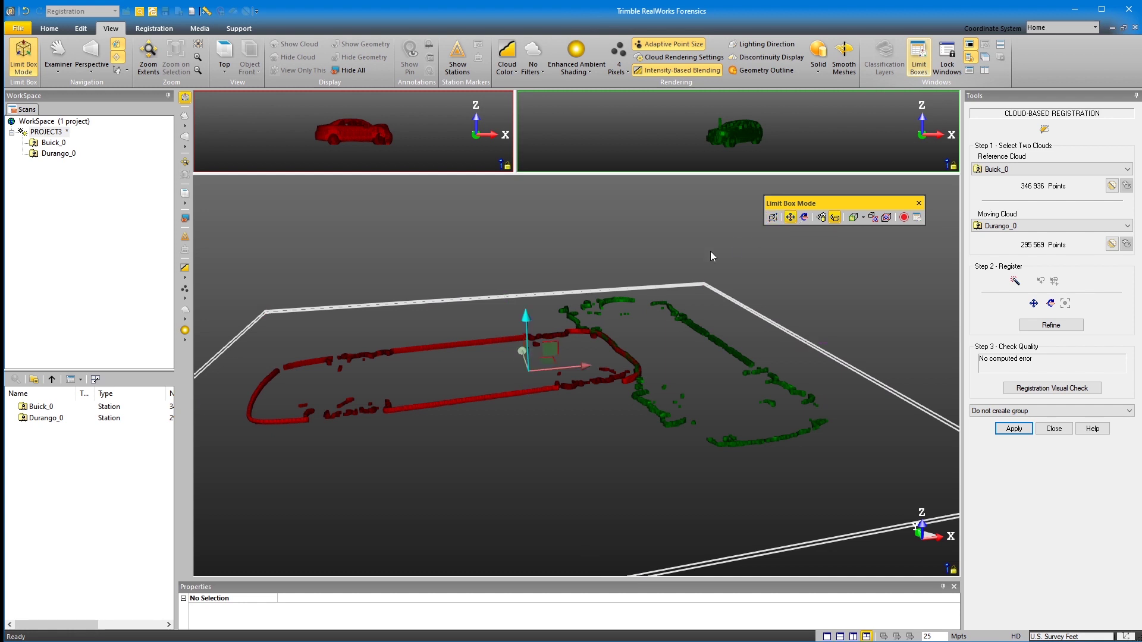
mouse_move(525, 321)
mouse_down()
mouse_move(526, 292)
mouse_move(539, 335)
mouse_up()
drag(647, 376, 501, 346)
drag(457, 298, 464, 268)
Orbit around the slice to inspect the red and green outline overlap
mouse_move(805, 263)
mouse_down()
mouse_move(668, 351)
mouse_move(667, 377)
mouse_move(586, 369)
mouse_move(613, 410)
mouse_move(665, 431)
mouse_up()
mouse_move(593, 311)
mouse_down()
mouse_move(593, 332)
mouse_move(657, 411)
mouse_move(625, 372)
mouse_move(648, 393)
mouse_move(609, 319)
mouse_move(646, 379)
mouse_move(652, 355)
mouse_move(614, 355)
mouse_move(626, 359)
mouse_up()
mouse_move(574, 300)
mouse_down()
mouse_move(666, 416)
mouse_move(578, 282)
mouse_up()
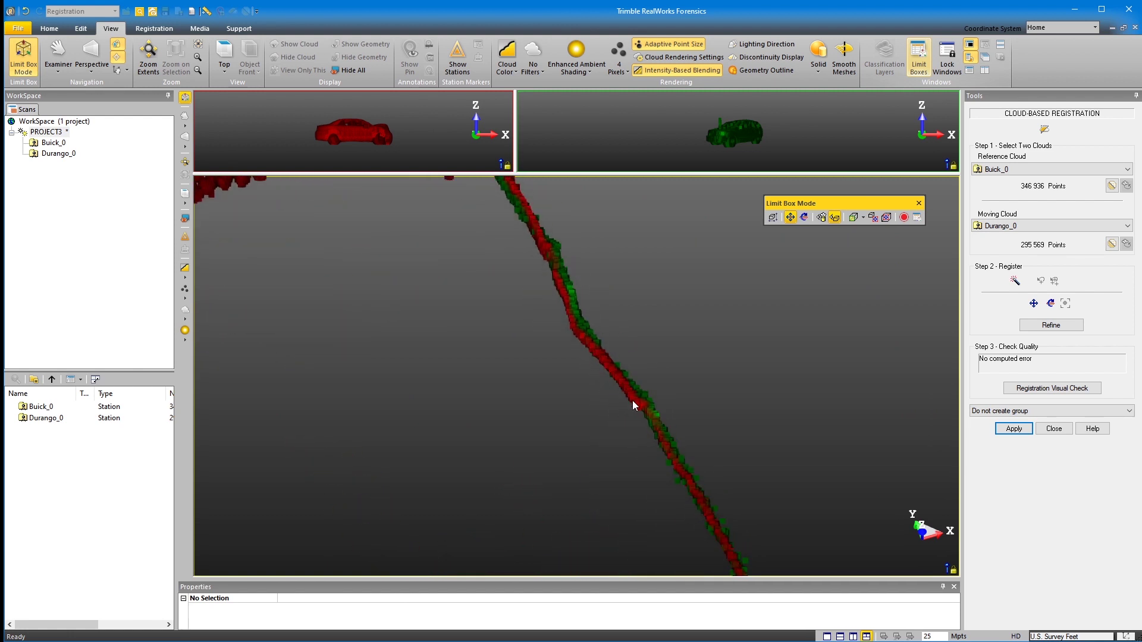
drag(632, 399, 659, 265)
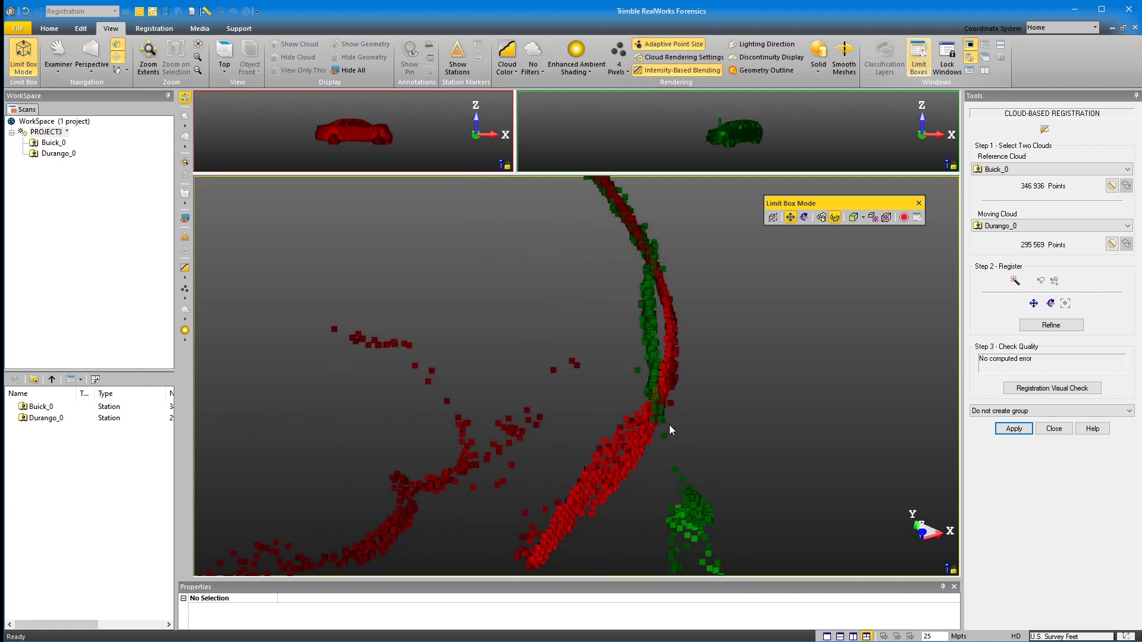
drag(688, 357, 680, 408)
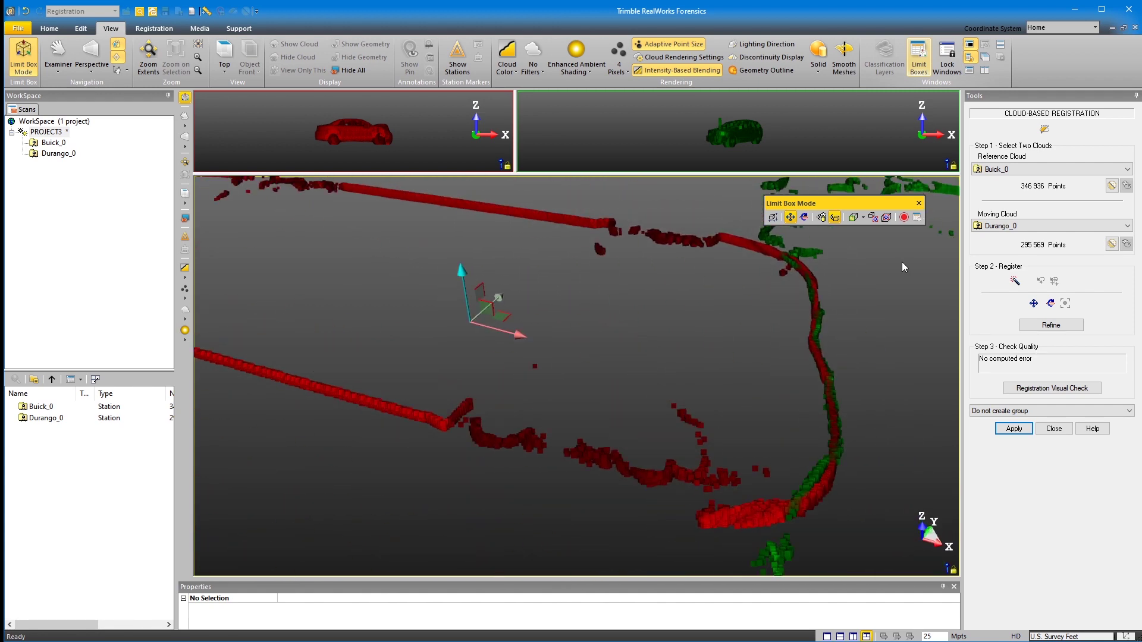
Exit limit box mode to show the full clouds, facing the red car
click(919, 203)
scroll(802, 317, down, 3)
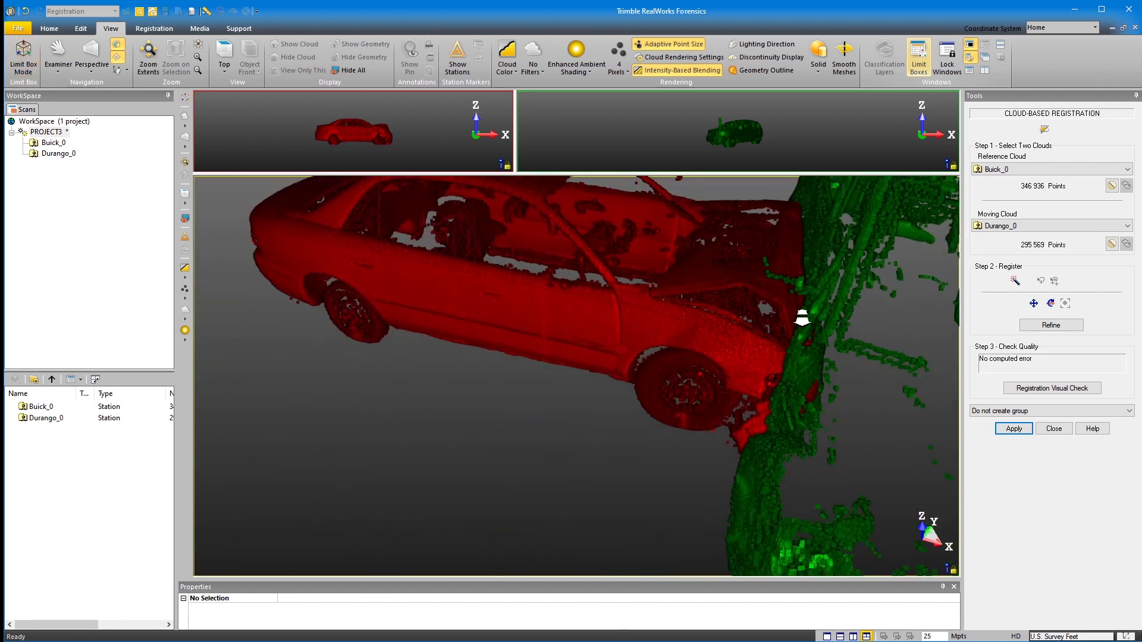
drag(798, 316, 739, 280)
scroll(739, 280, down, 3)
drag(691, 317, 449, 308)
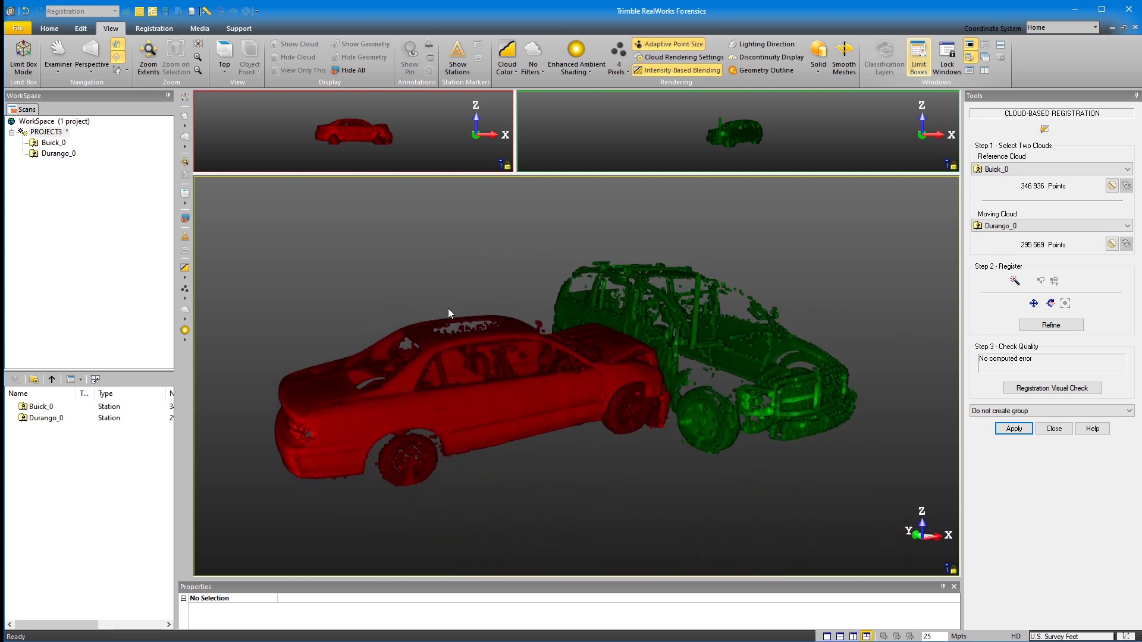
Apply the Durango registration with 'Do not create group'
click(1001, 412)
click(1010, 422)
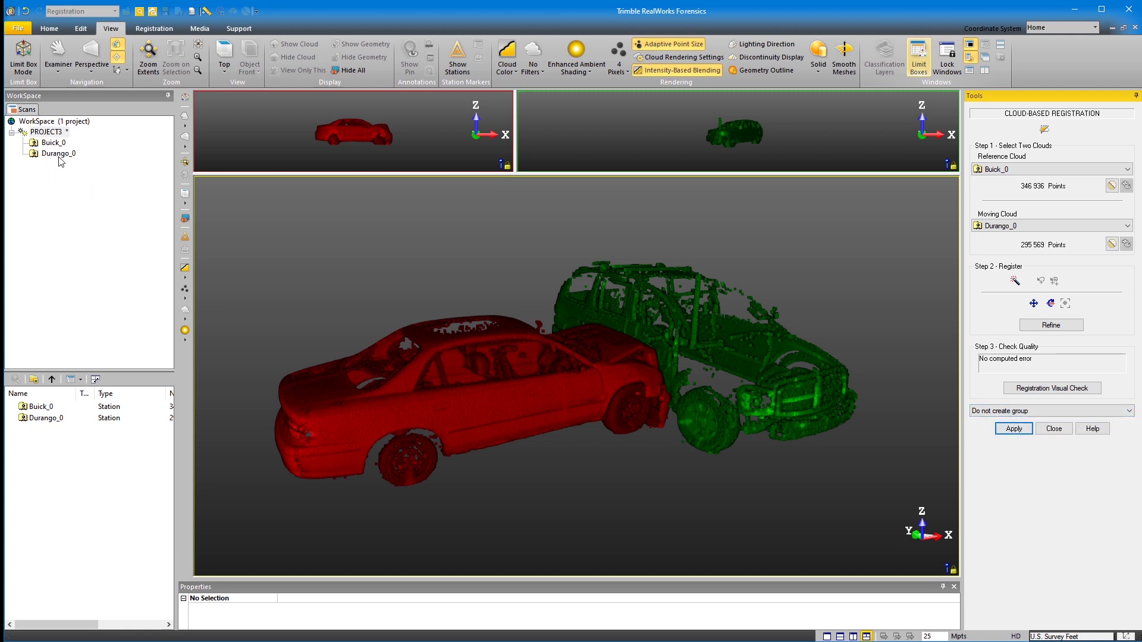
click(1021, 433)
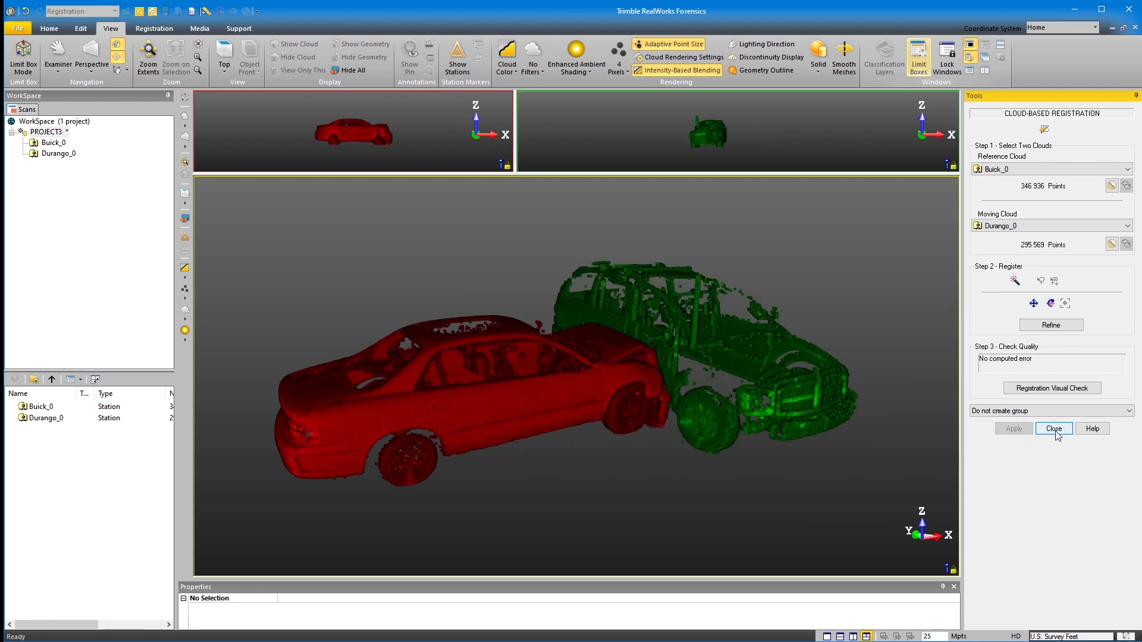
drag(690, 354, 768, 309)
Set the Cloud Color to True Color for both vehicle clouds
click(186, 278)
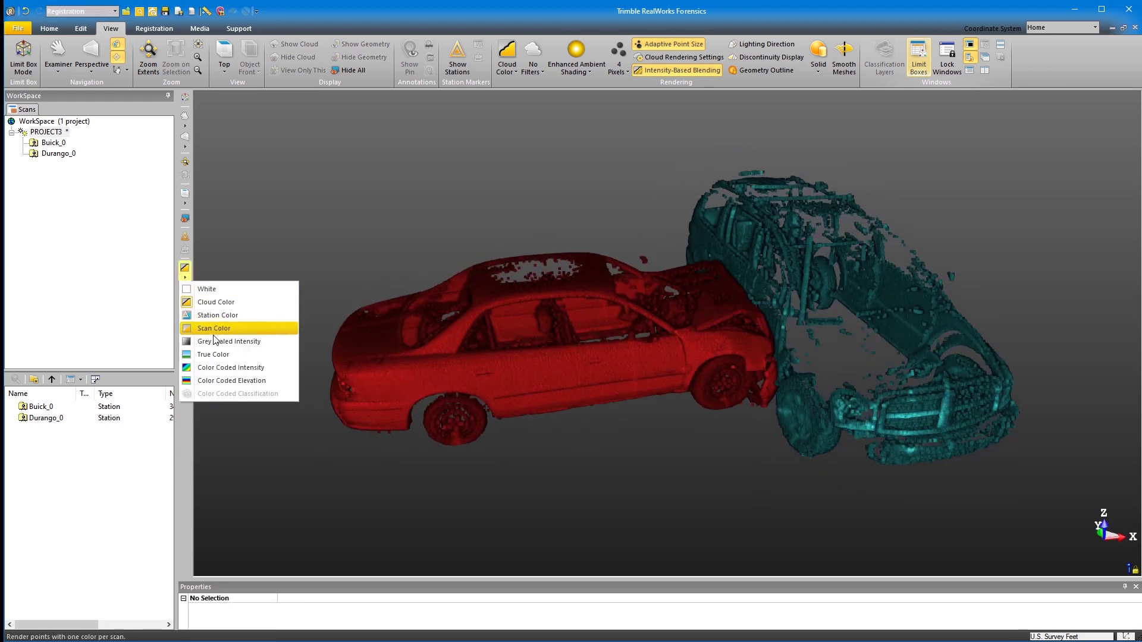
click(213, 354)
drag(452, 298, 699, 372)
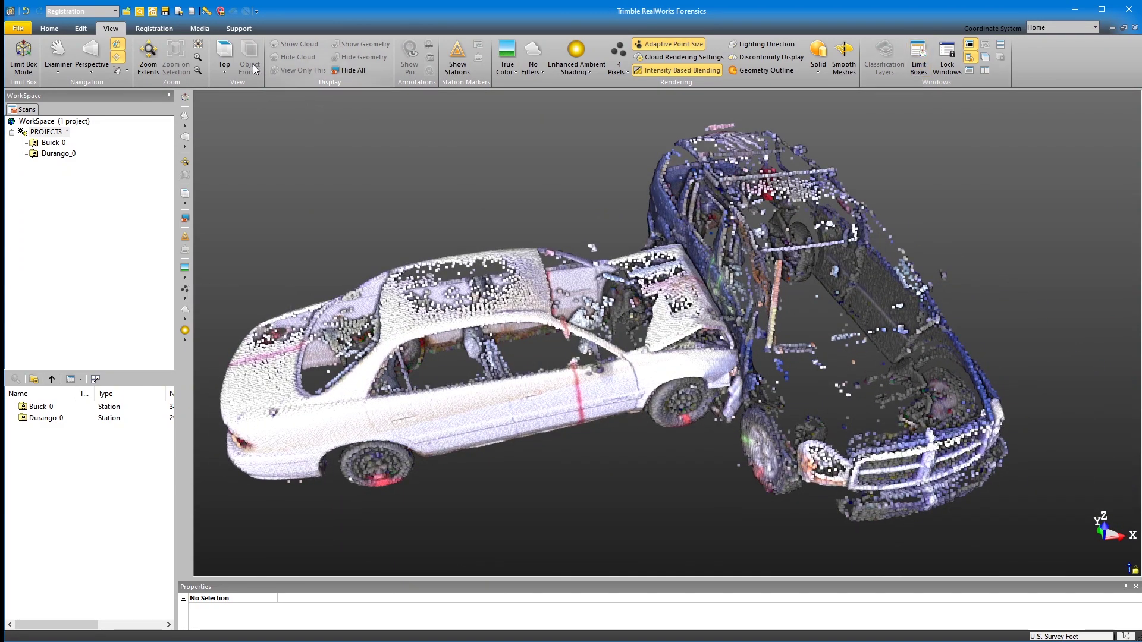
click(196, 29)
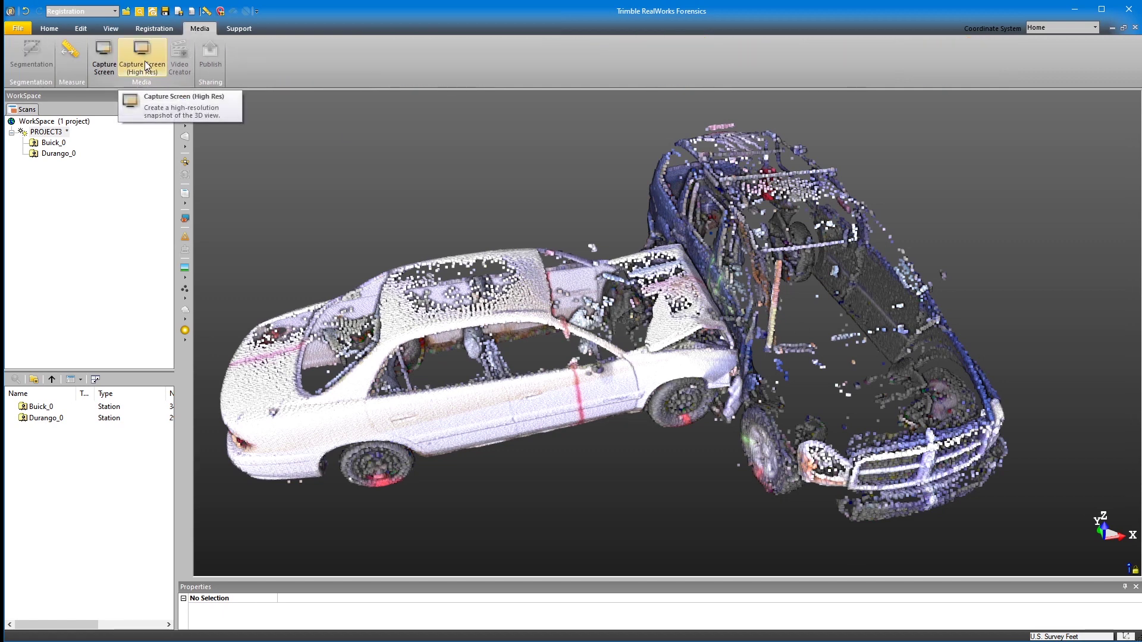
drag(697, 351, 502, 373)
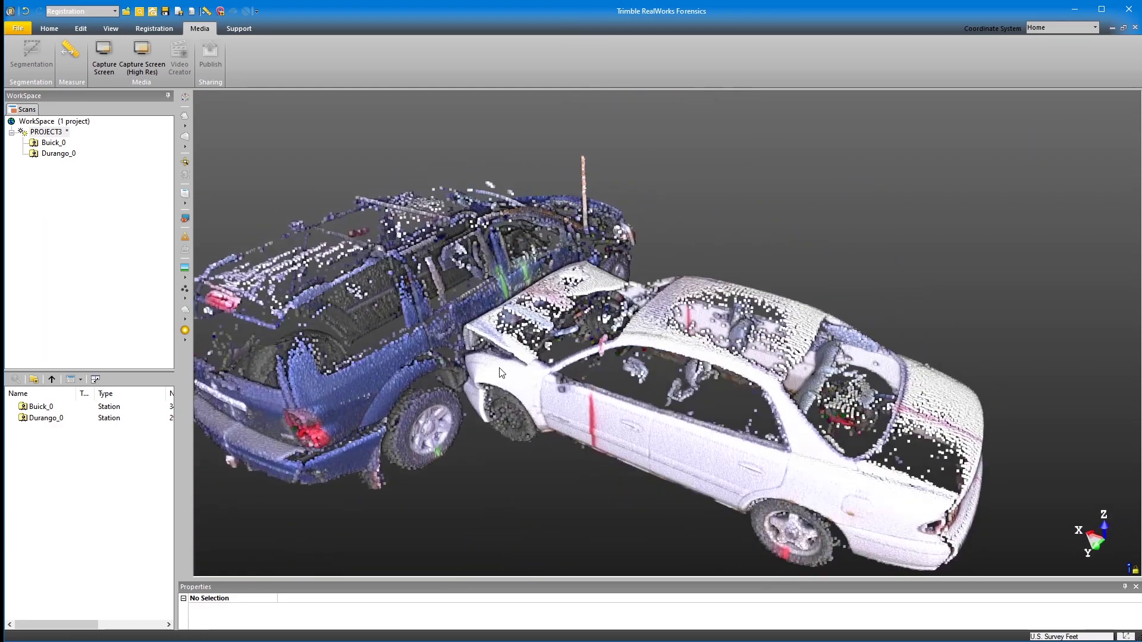
click(102, 28)
click(23, 58)
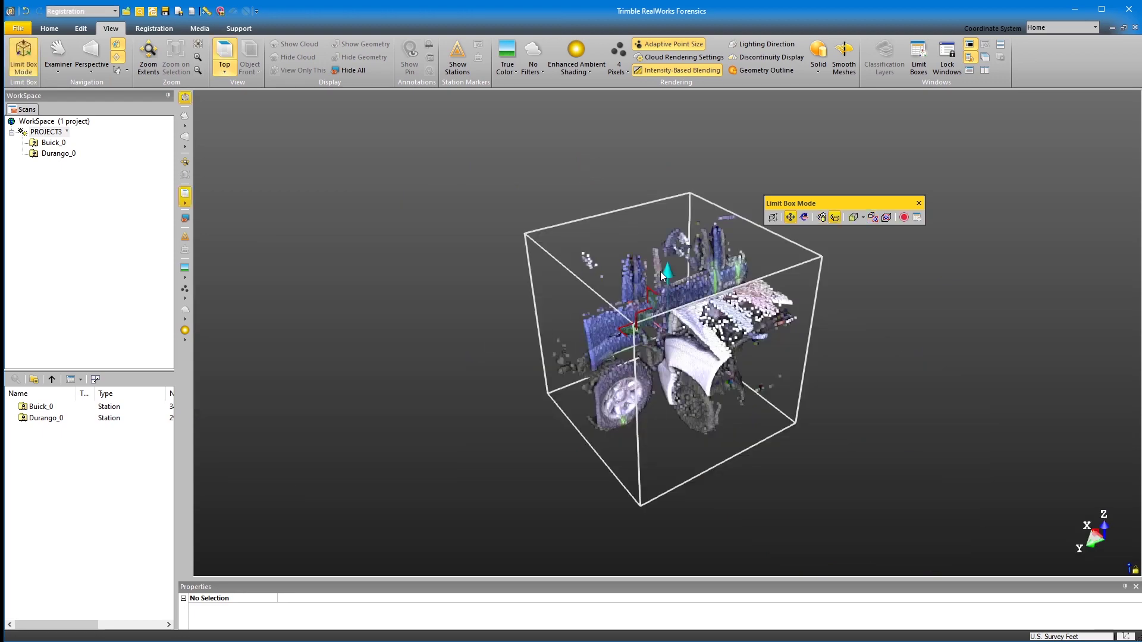
drag(663, 275, 758, 276)
click(907, 216)
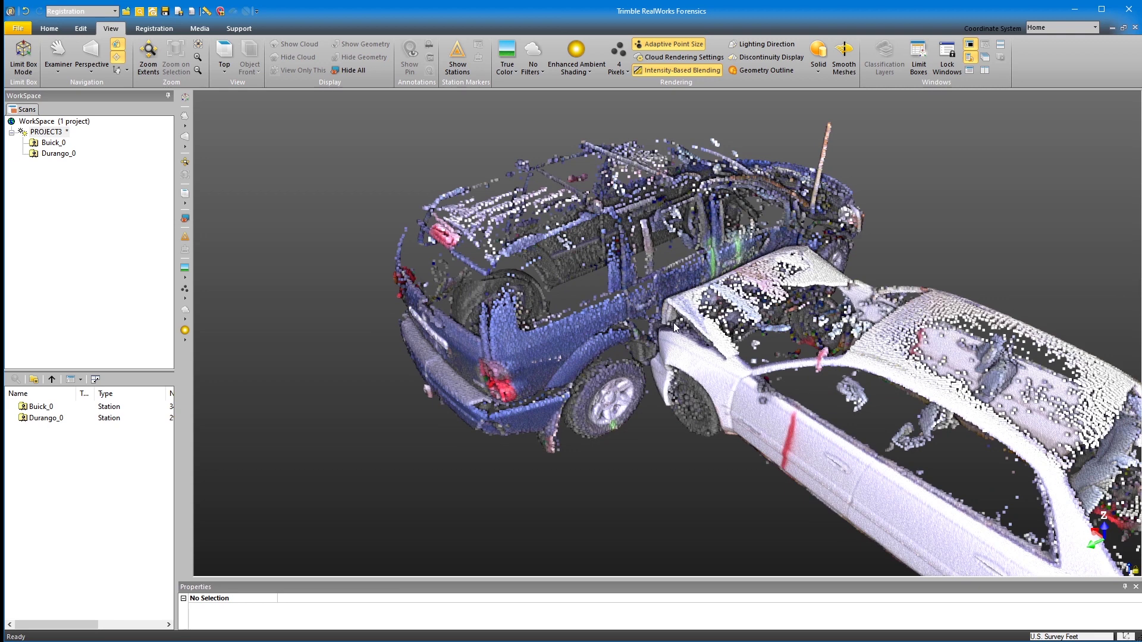
mouse_move(674, 326)
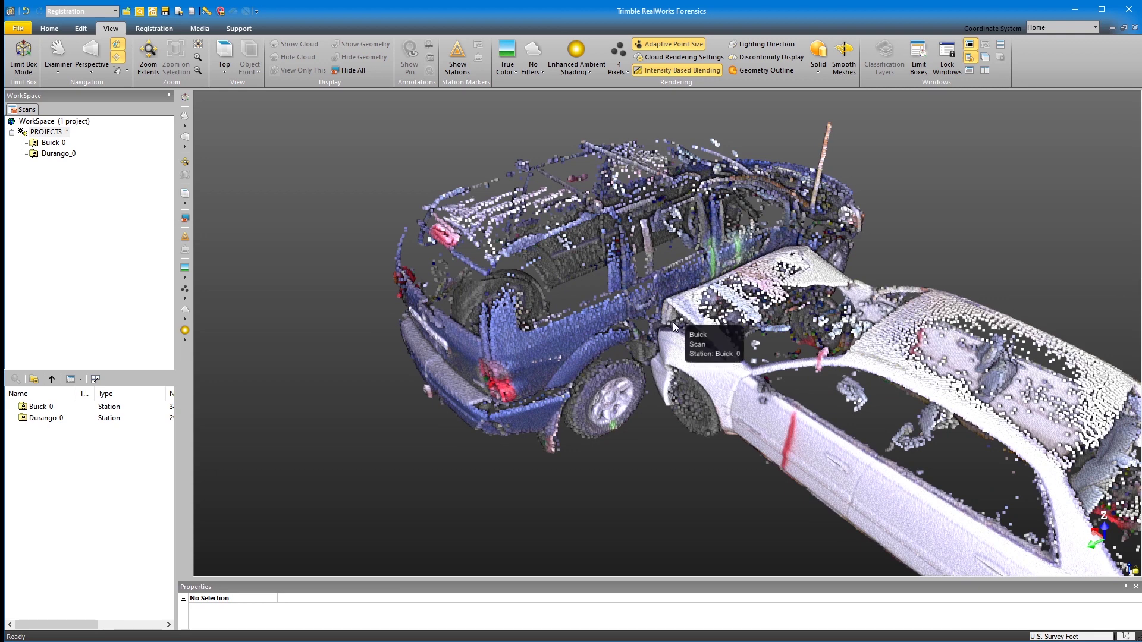
key(F5)
drag(675, 319, 576, 430)
scroll(632, 426, up, 1)
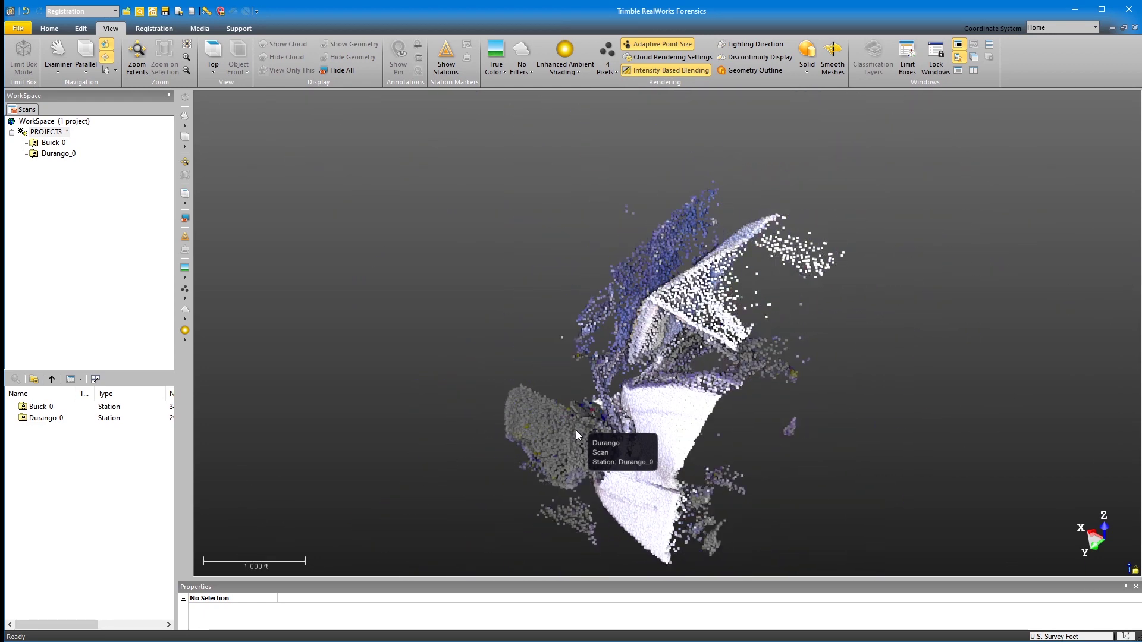
mouse_move(576, 430)
mouse_down()
mouse_move(674, 397)
mouse_move(613, 390)
mouse_up()
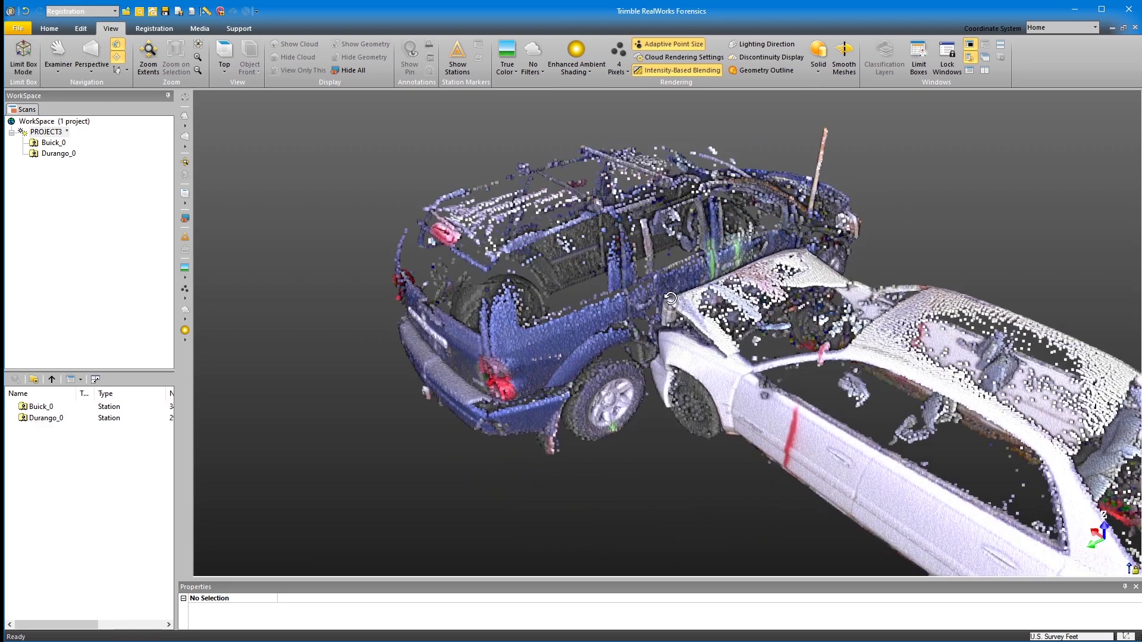
drag(669, 297, 855, 498)
scroll(869, 427, up, 5)
key(p)
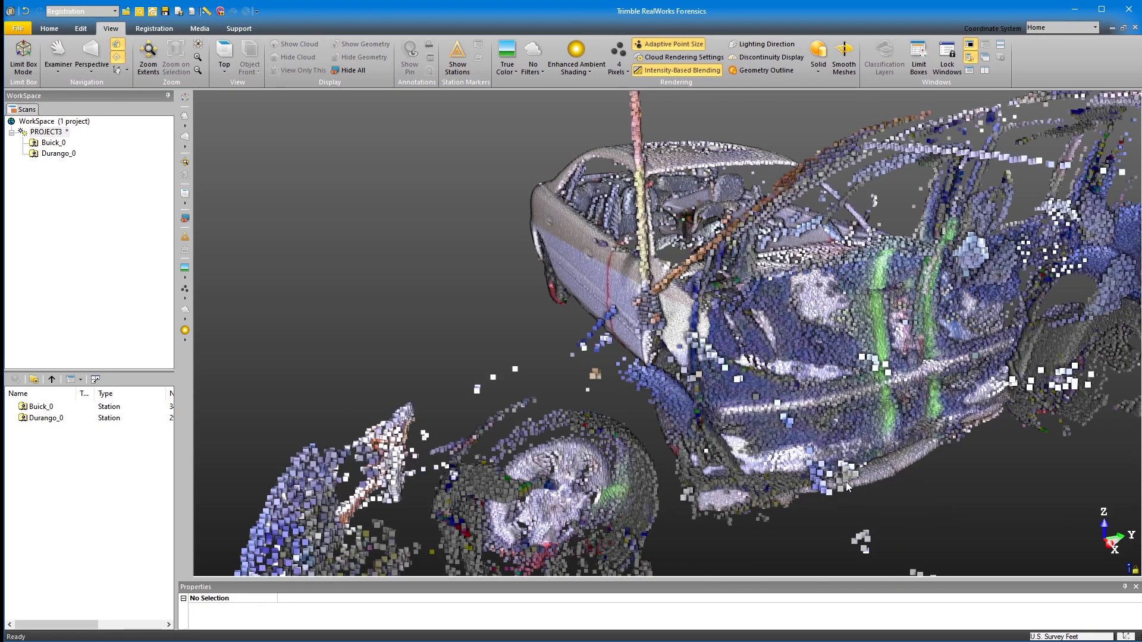
drag(760, 395, 815, 370)
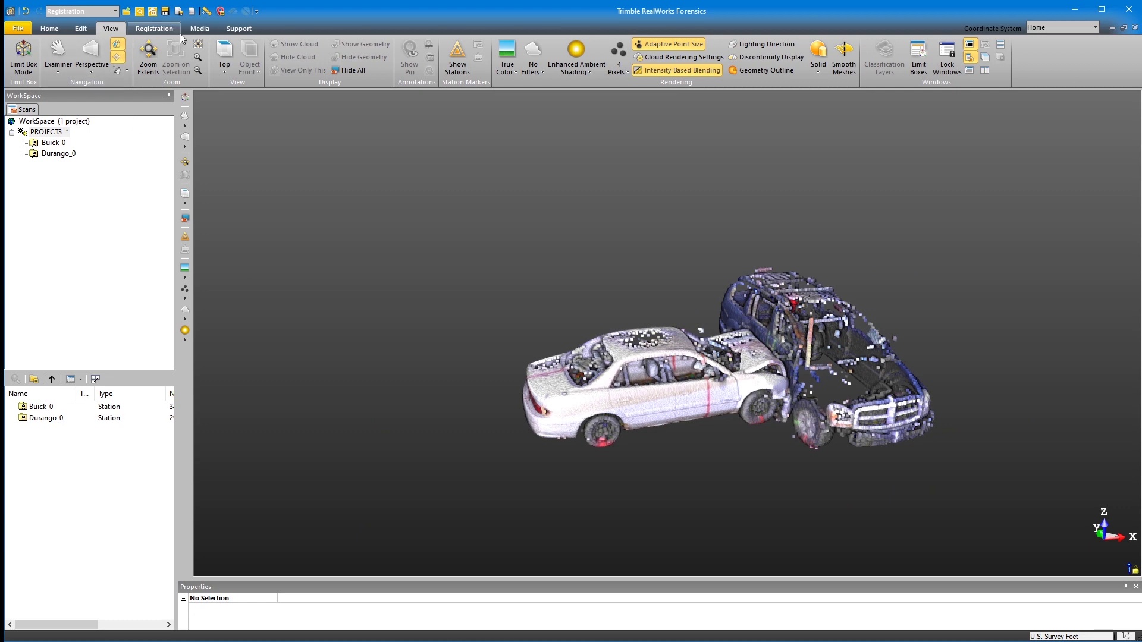
Switch to the Production workflow and select PROJECT3's Project Cloud
click(91, 12)
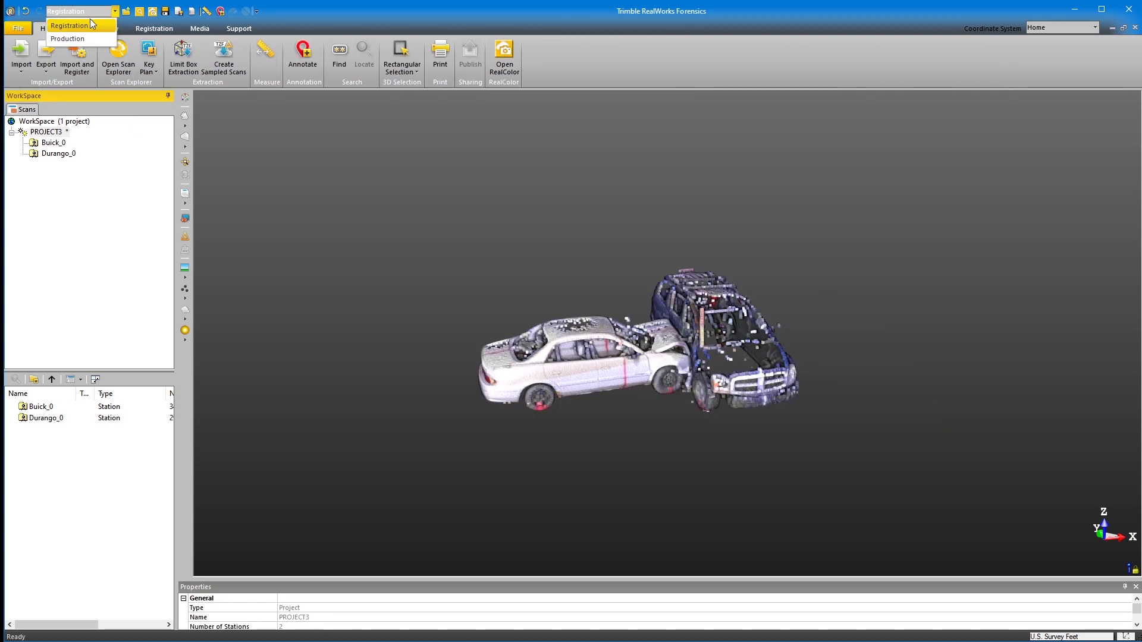
click(89, 40)
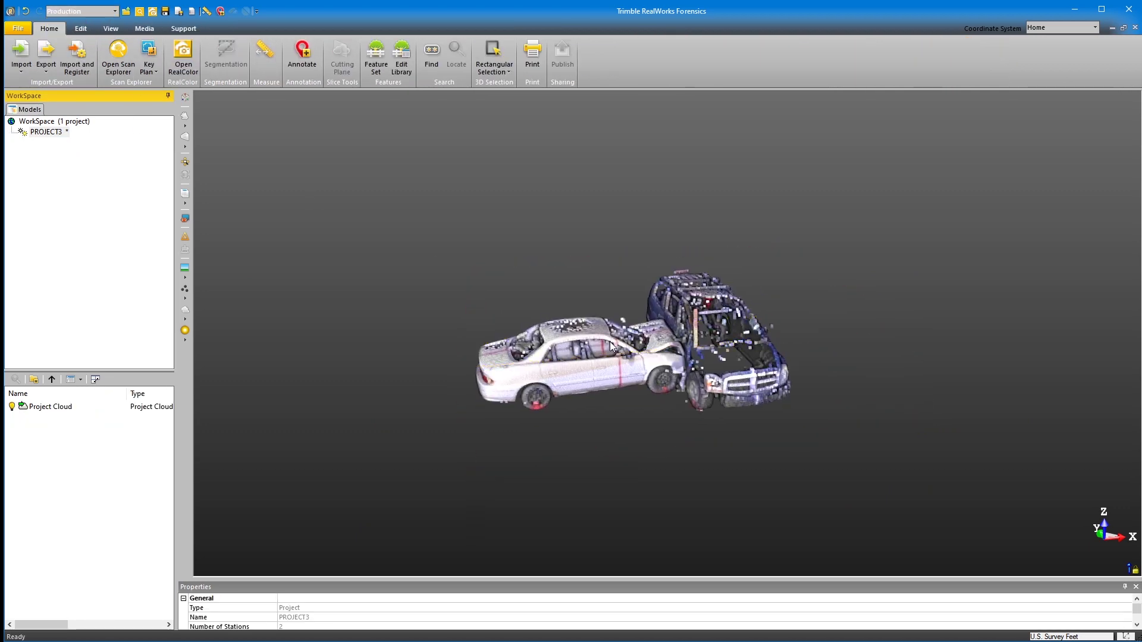
drag(613, 346, 675, 358)
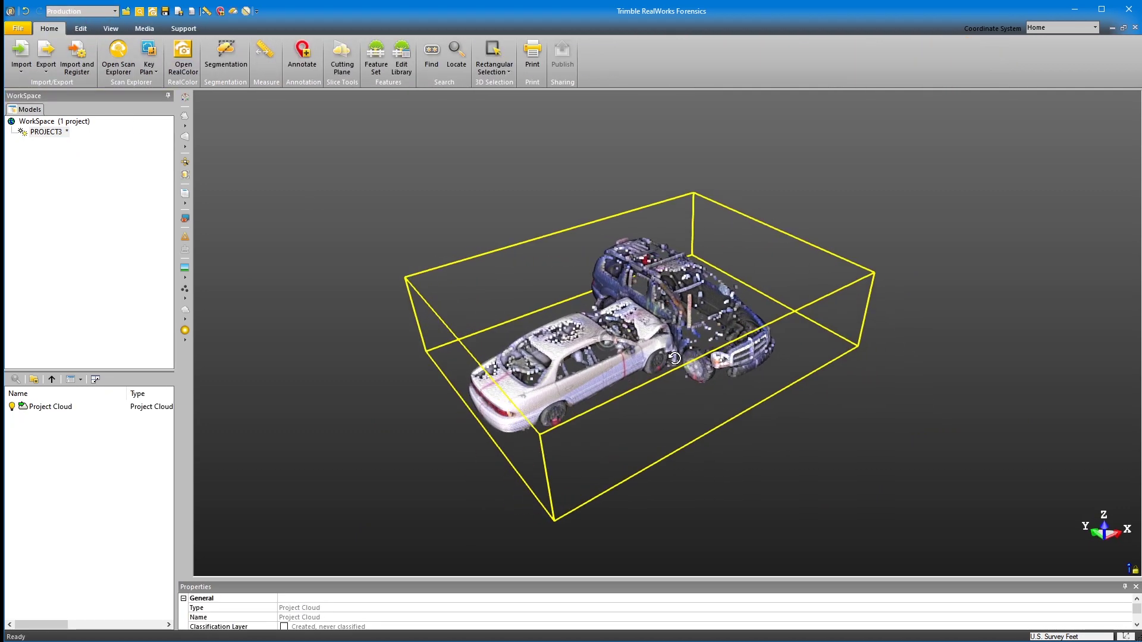
click(65, 409)
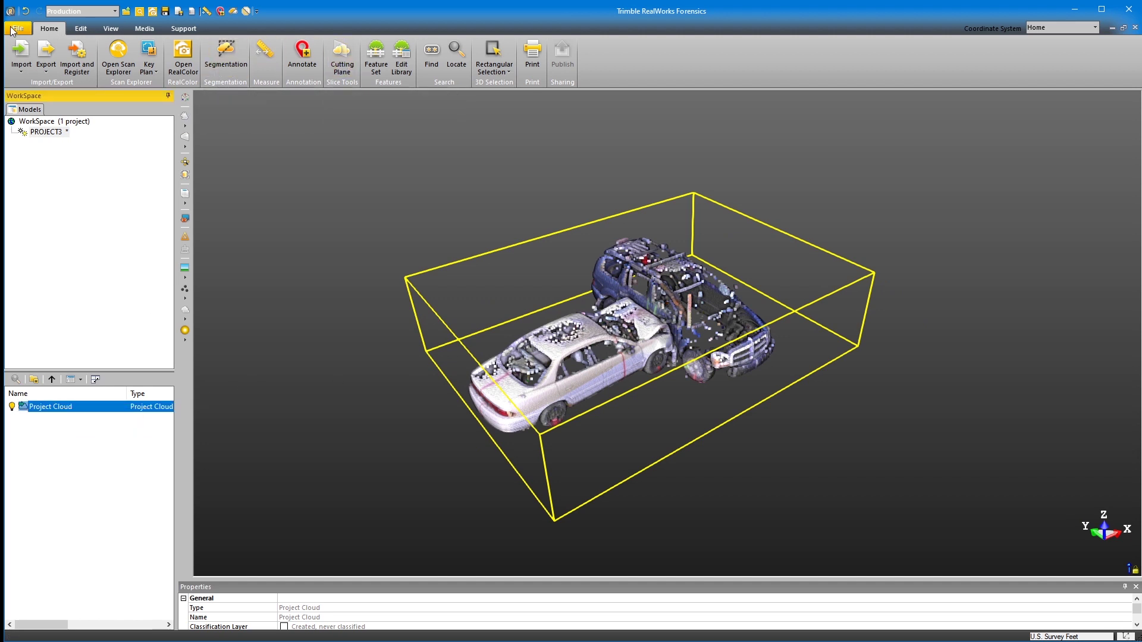
Add a cutting plane with normal Z (0,0,1) and lower its offset to -1.819 ft
click(354, 71)
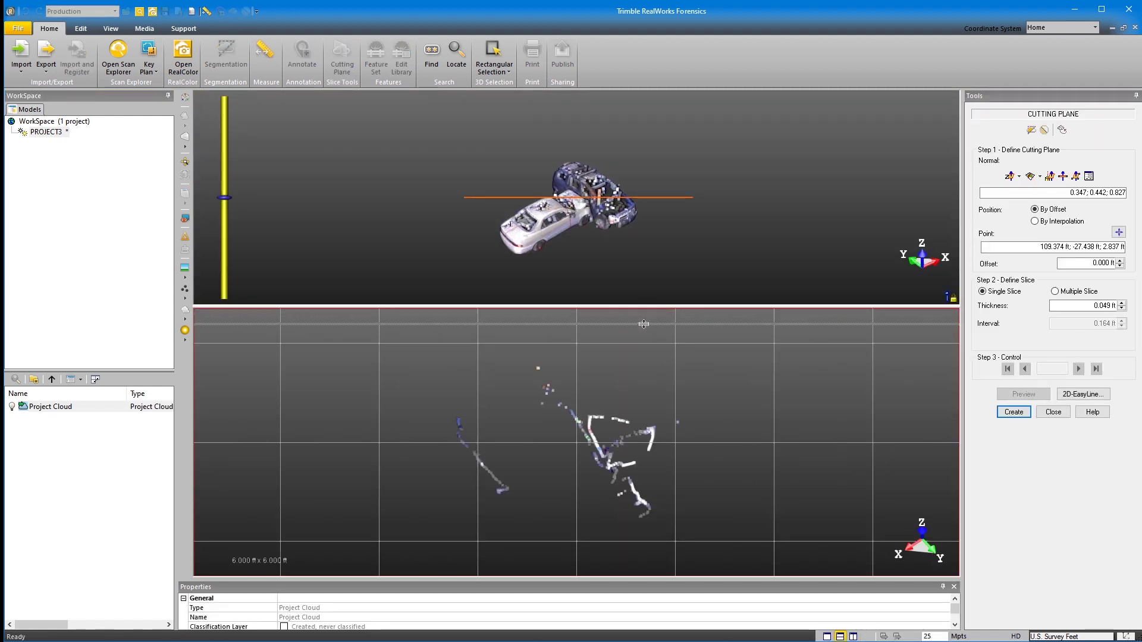
drag(643, 323, 643, 343)
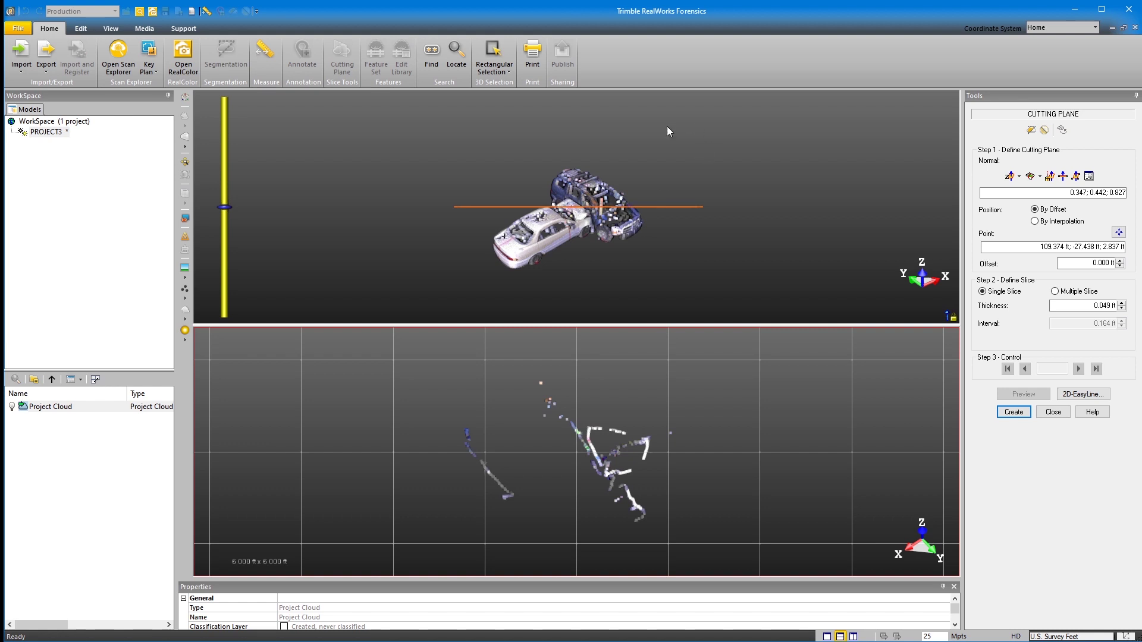
drag(625, 248, 470, 237)
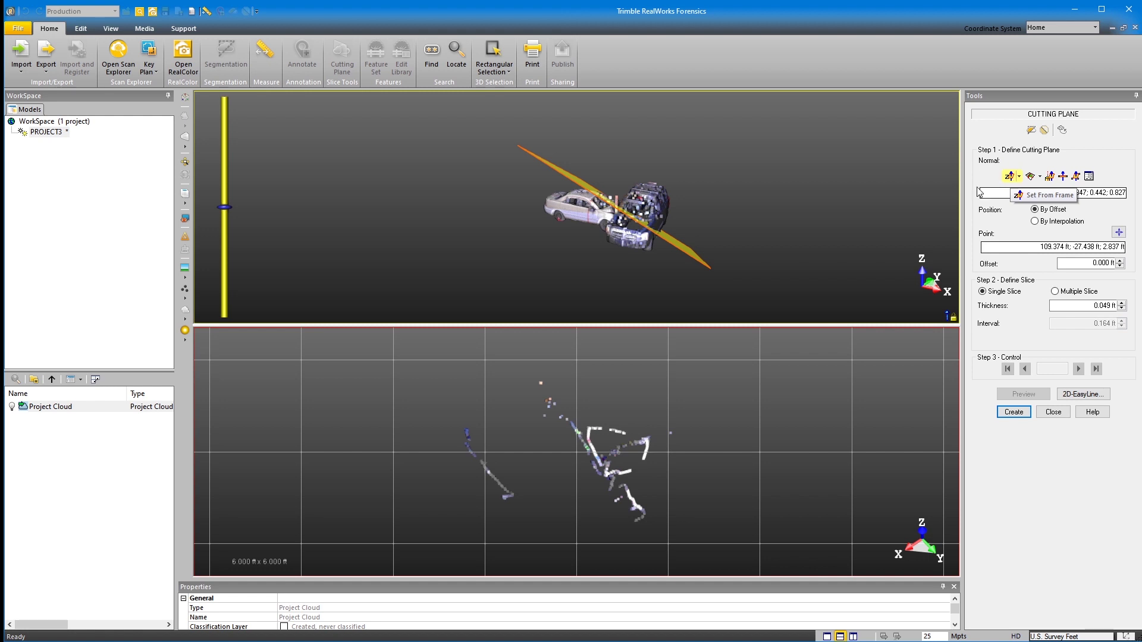
drag(743, 244, 658, 272)
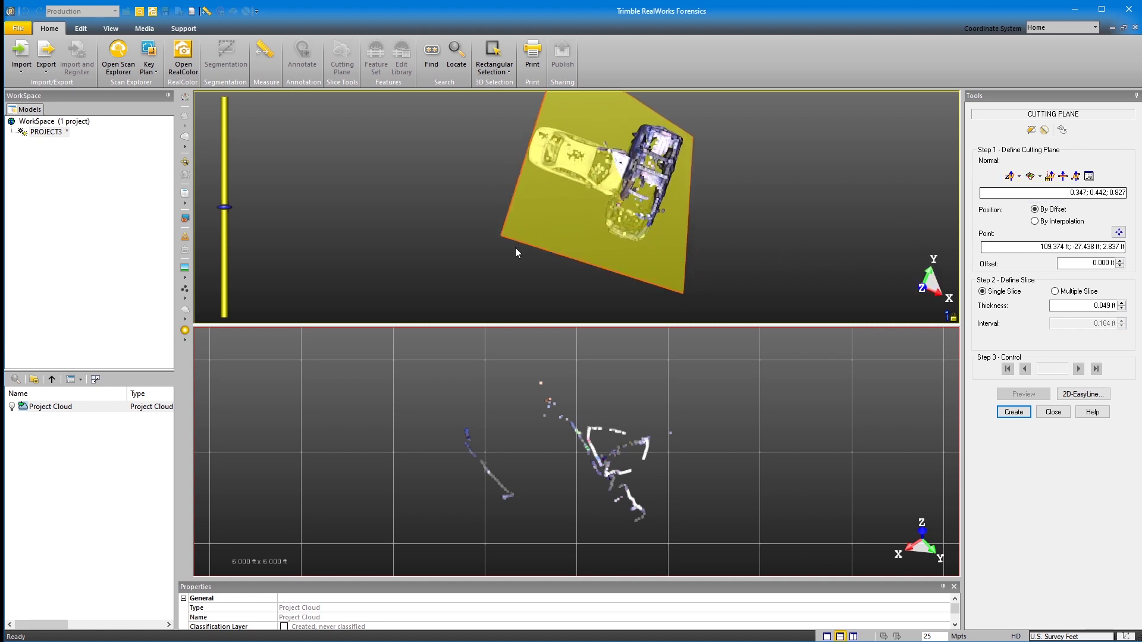
drag(659, 216, 933, 158)
click(1011, 177)
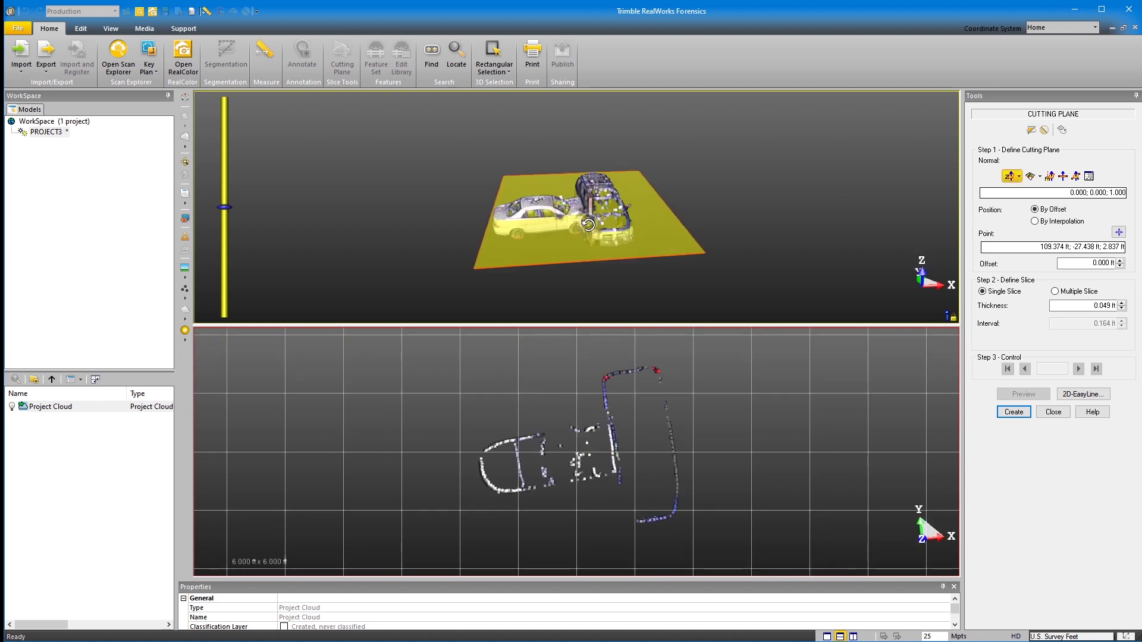
drag(548, 220, 595, 244)
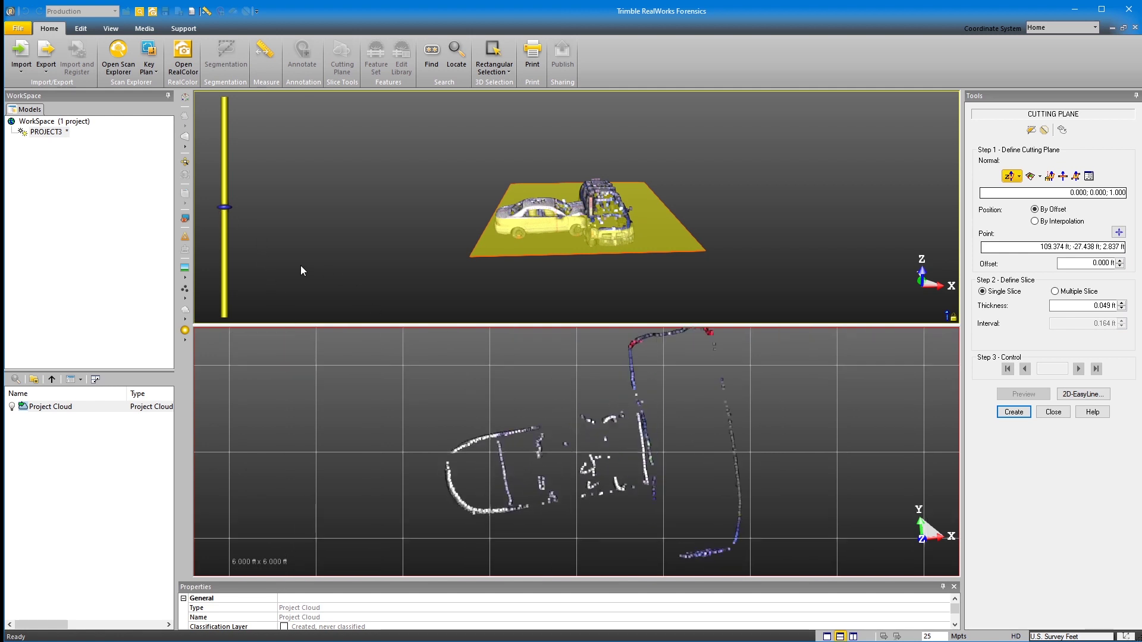
drag(226, 209, 209, 262)
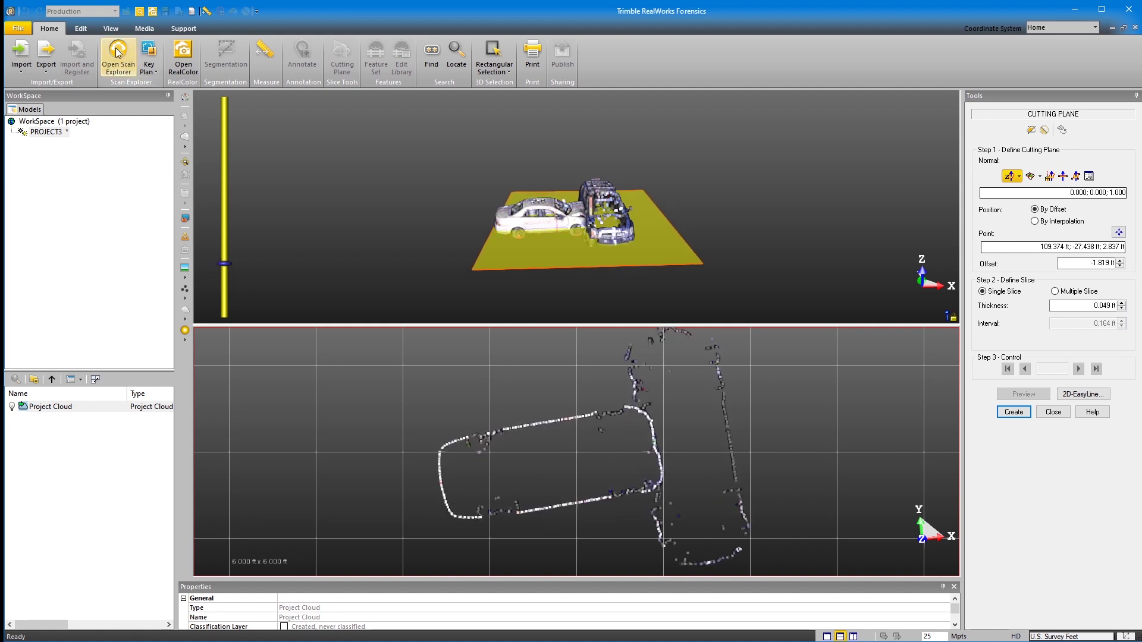
Colour the points per cloud so the vehicles show red and cyan, after briefly trying grey shading
click(184, 289)
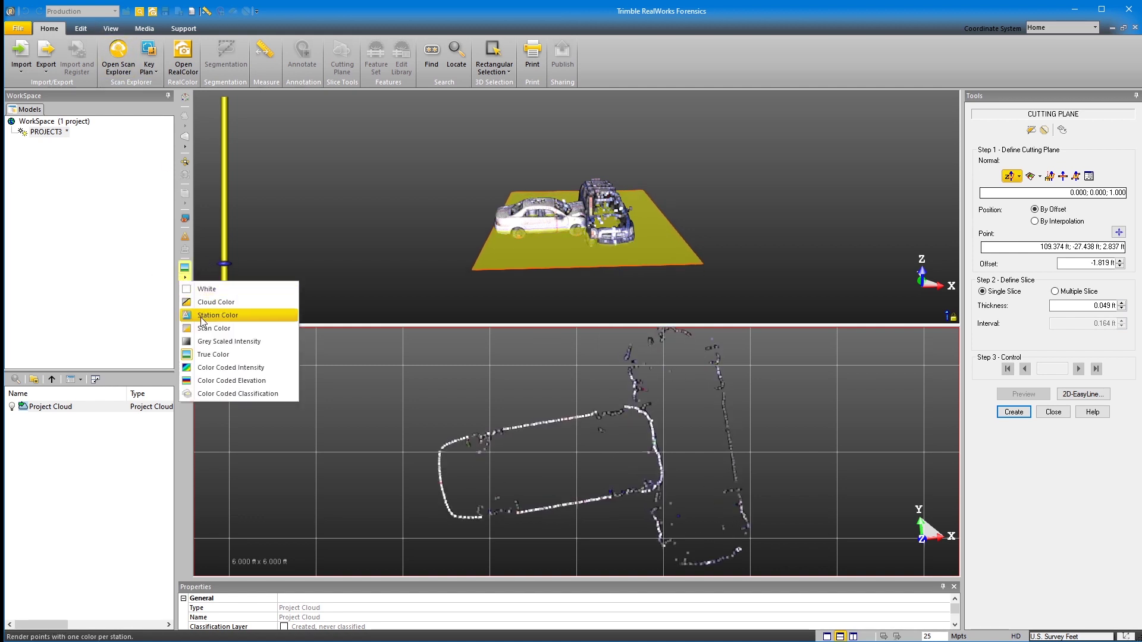
click(264, 317)
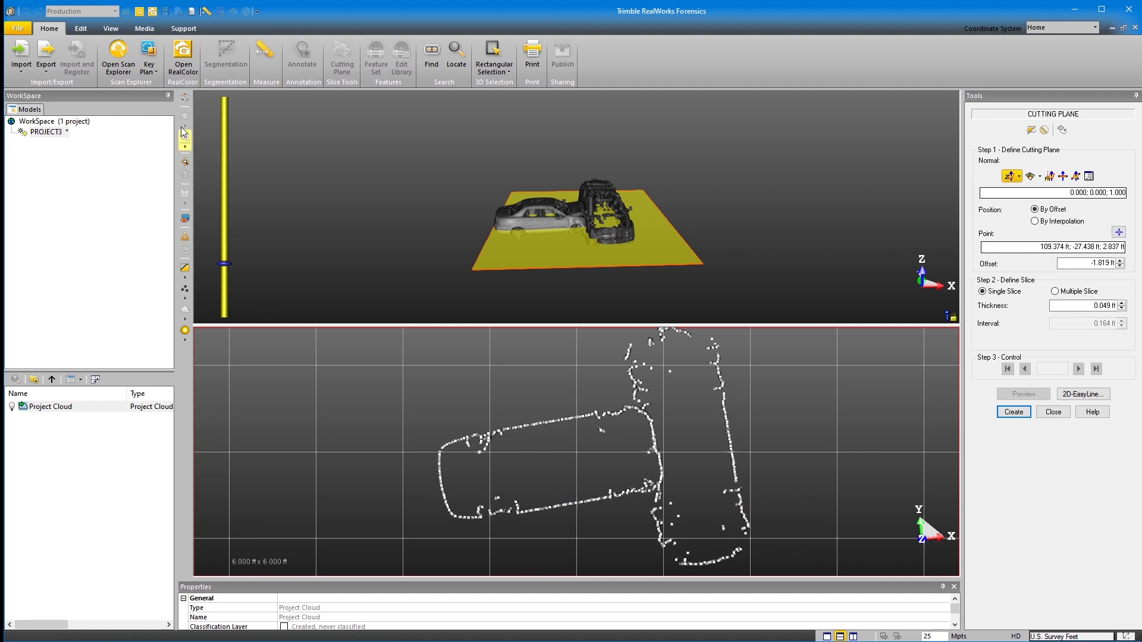
click(186, 279)
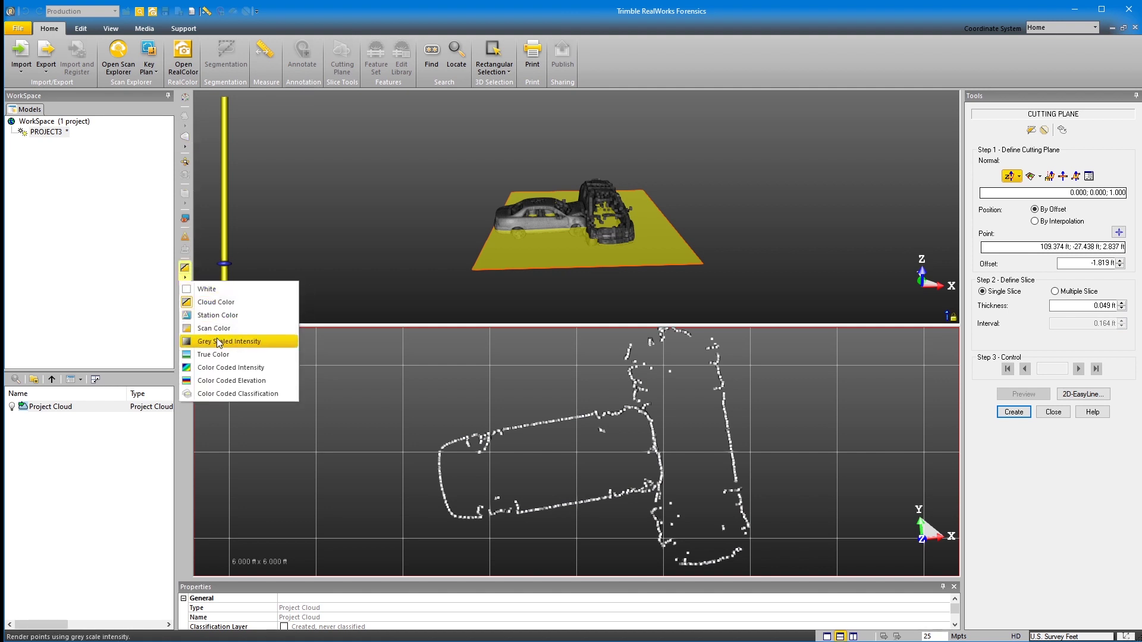
click(250, 333)
Set the cutting-plane slice thickness to 0.100 ft
drag(696, 474, 645, 467)
scroll(643, 462, down, 1)
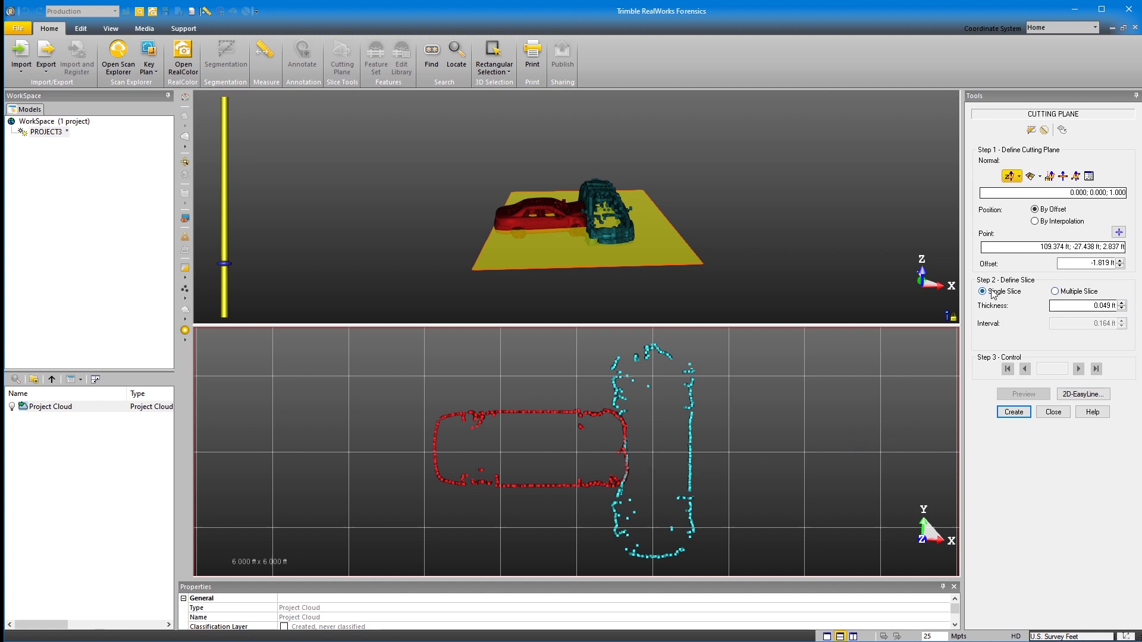
click(1092, 305)
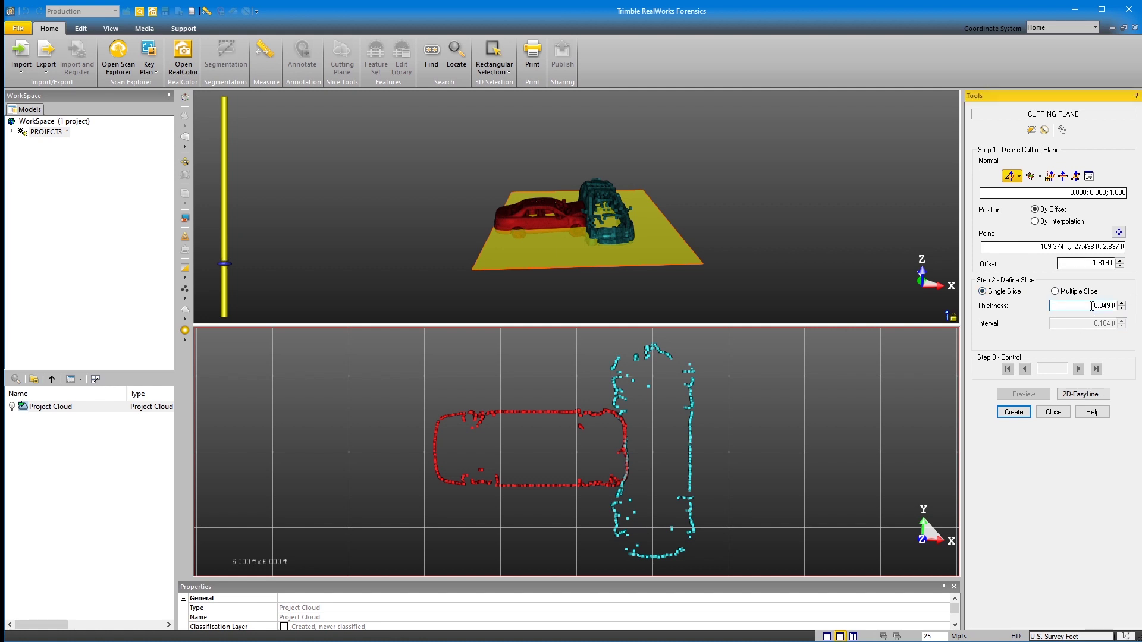
drag(1092, 308, 1126, 316)
text(.1)
key(Return)
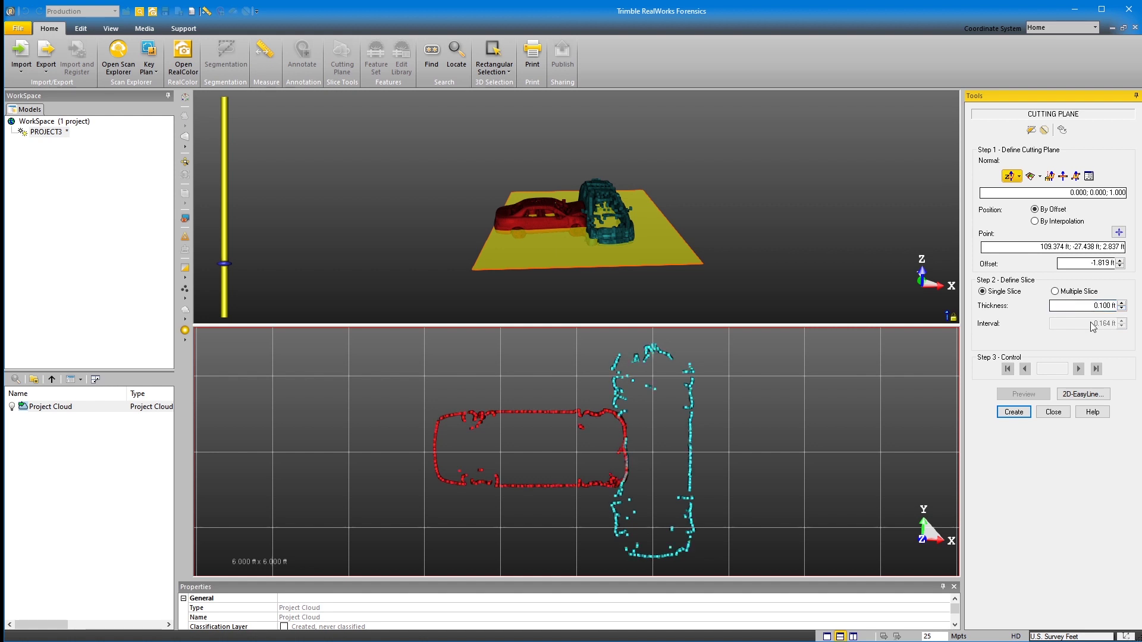
Switch to Multiple Slice with a 0.1 ft interval and preview the 69 slices
click(1056, 292)
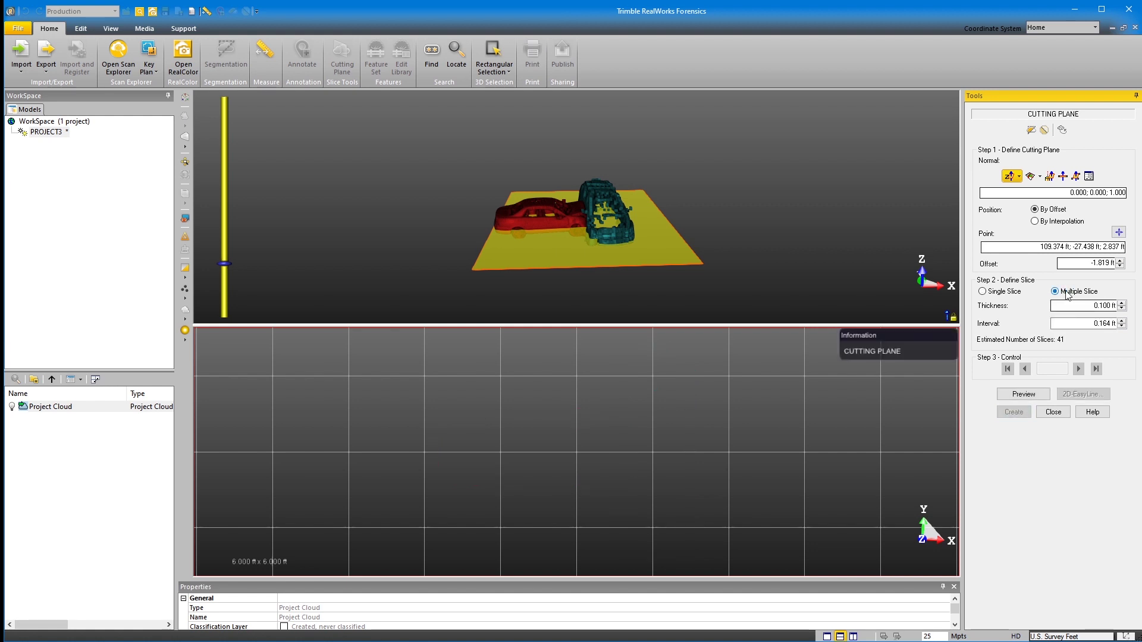
drag(1091, 326, 1137, 328)
text(0.1)
key(Return)
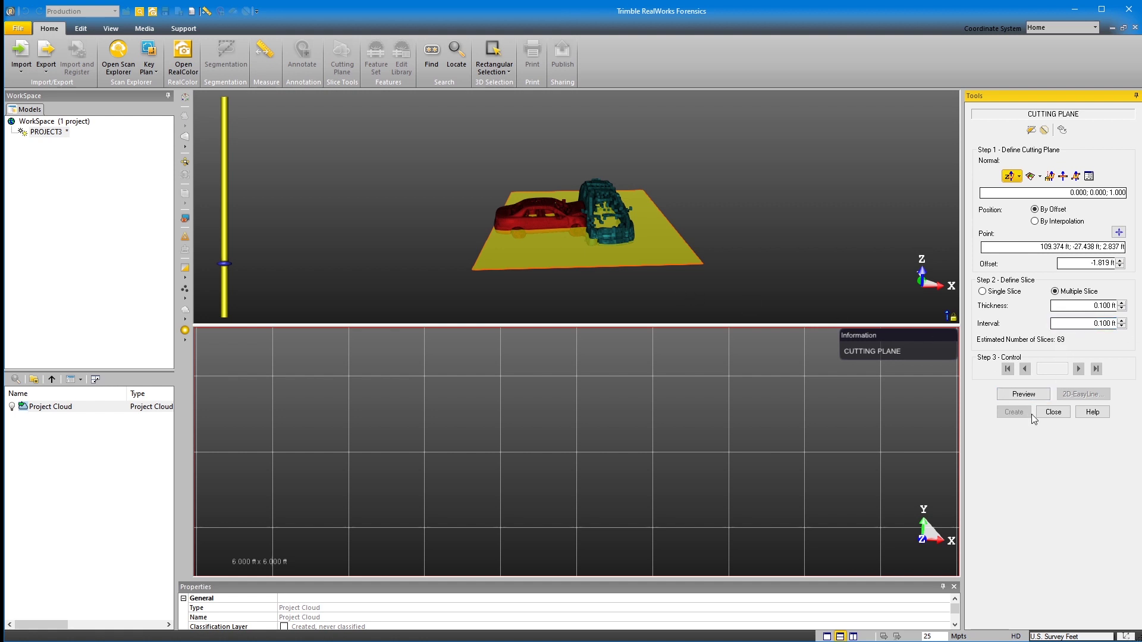
click(1023, 395)
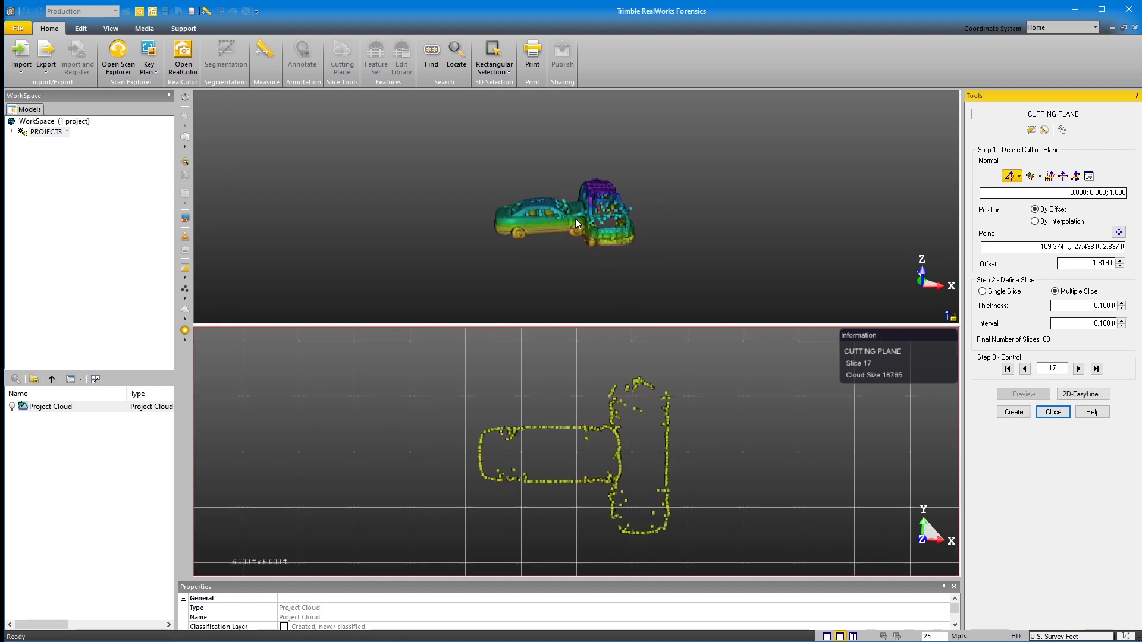
Create the Cross-Cut-Interval slice group and close the cutting plane tool
scroll(576, 219, up, 5)
scroll(574, 232, up, 3)
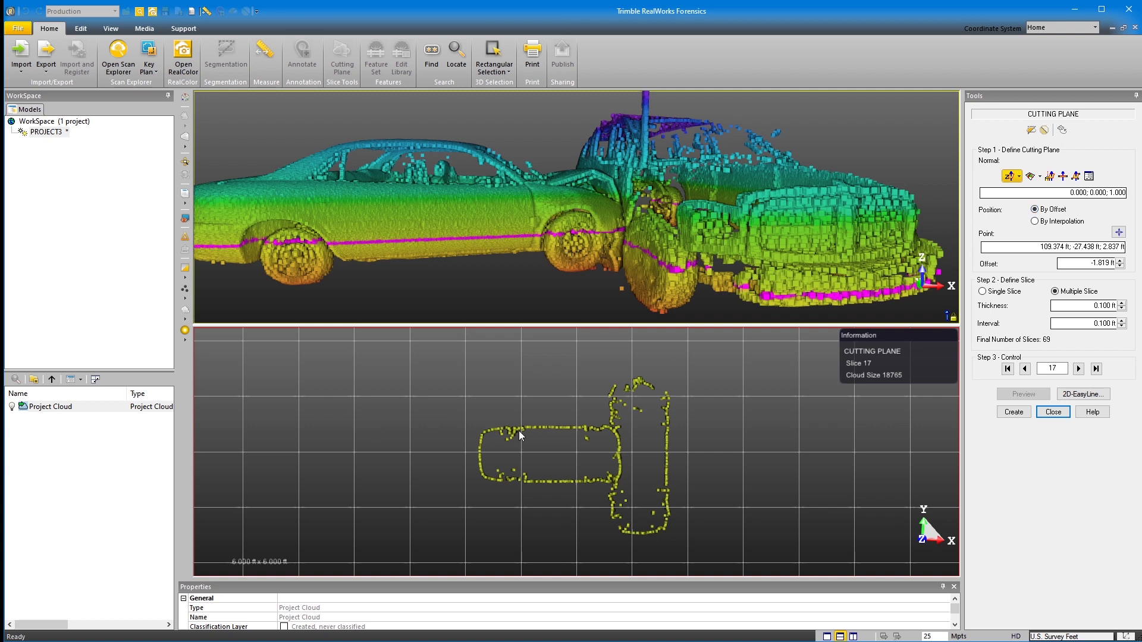
click(1013, 411)
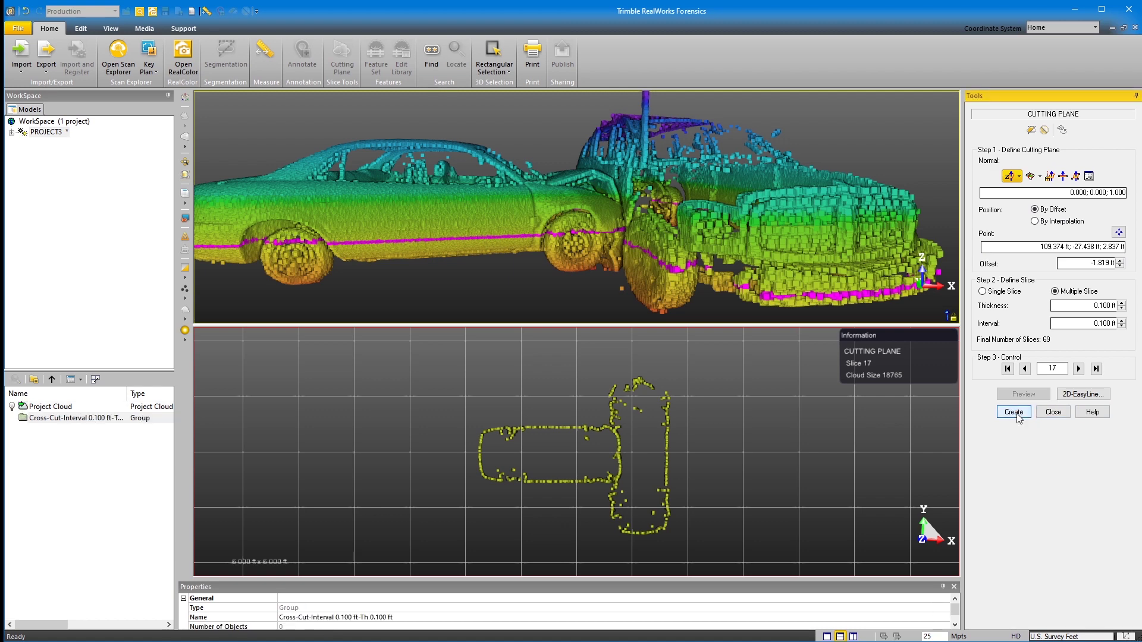
click(66, 419)
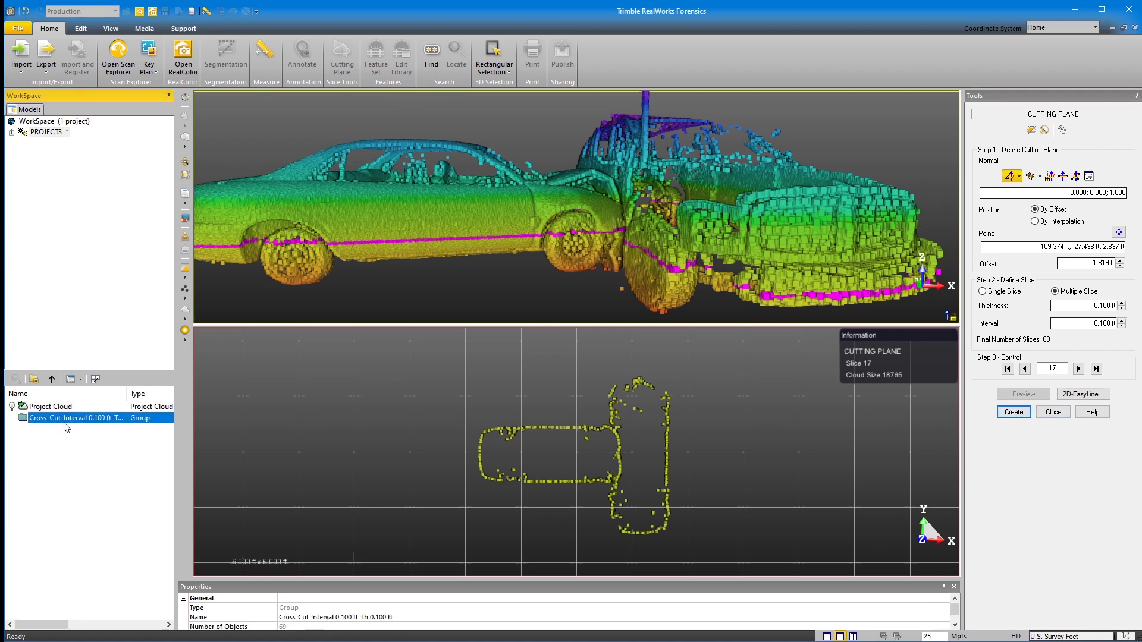
click(1062, 416)
Hide every slice in the Cross-Cut-Interval group
double_click(31, 419)
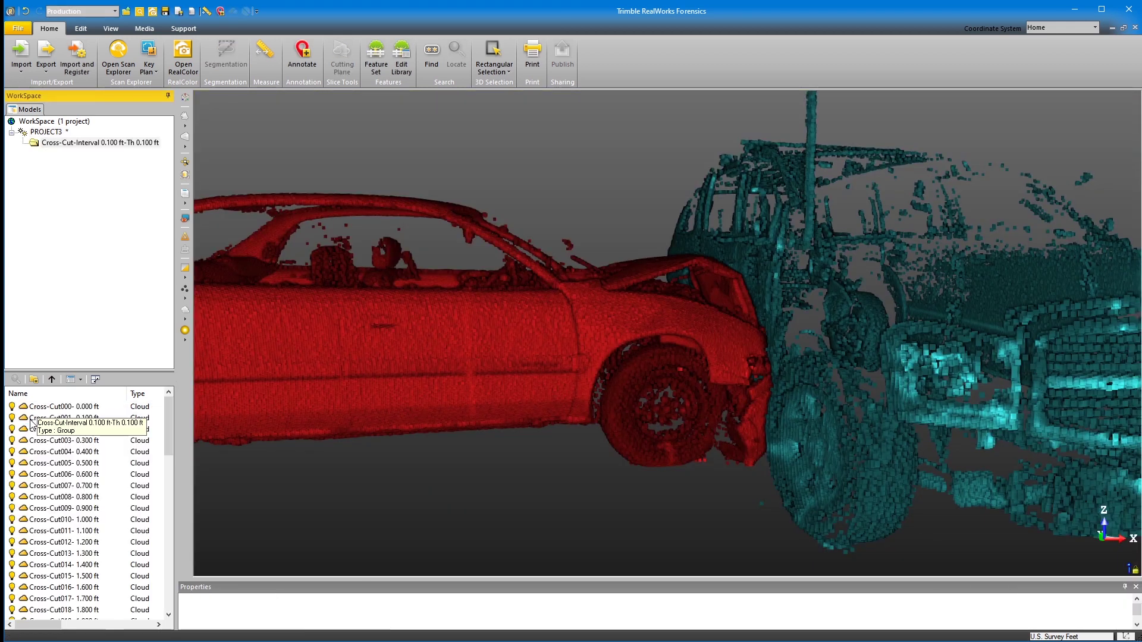
drag(168, 437, 122, 420)
click(123, 420)
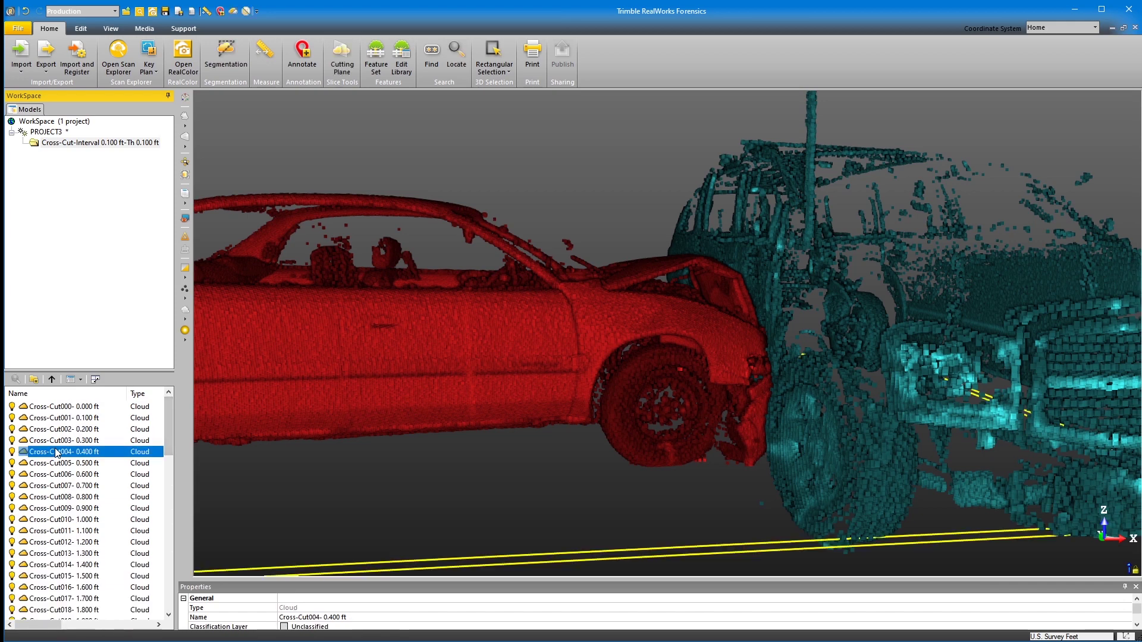
key(ctrl+a)
right_click(59, 449)
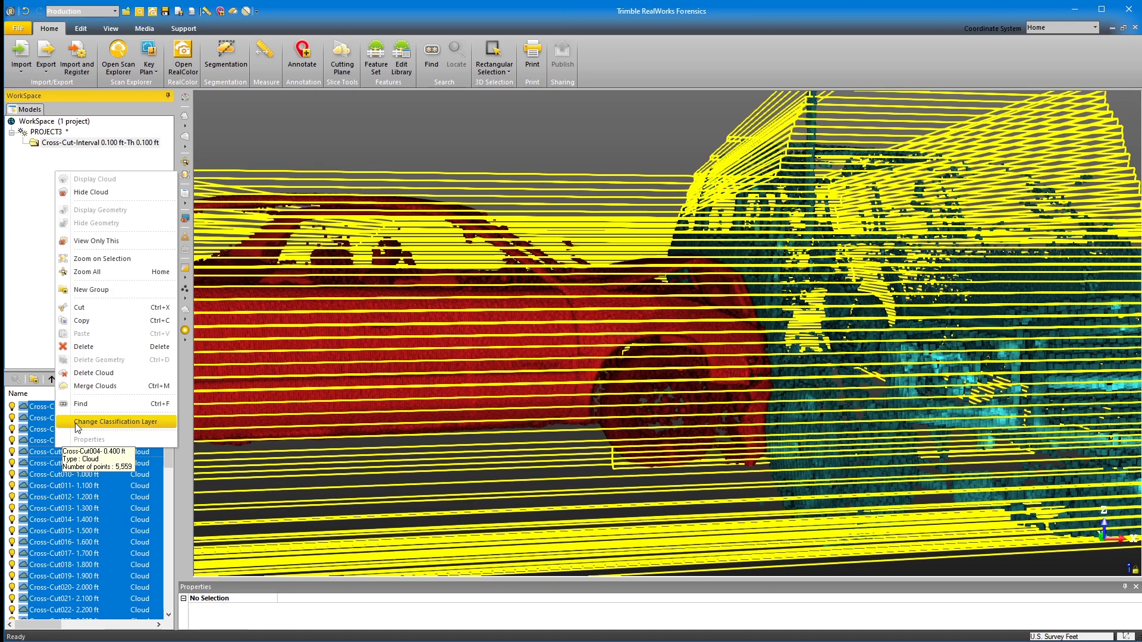
click(93, 192)
Show slices Cross-Cut009 through Cross-Cut012 one by one to inspect the outlines
click(45, 474)
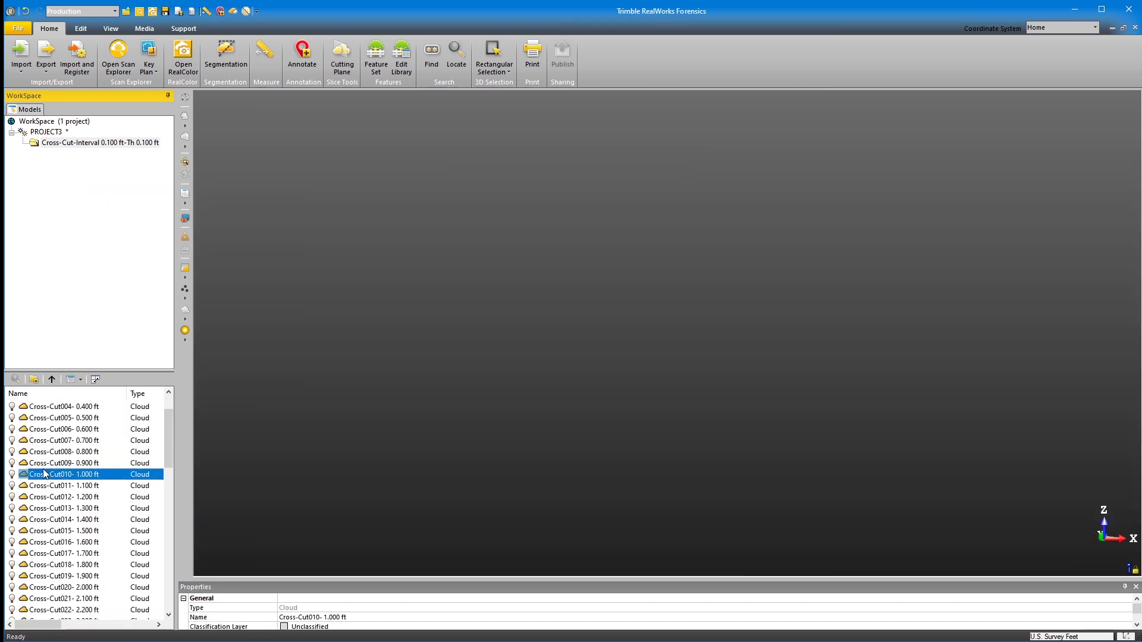
click(12, 463)
drag(766, 332, 769, 373)
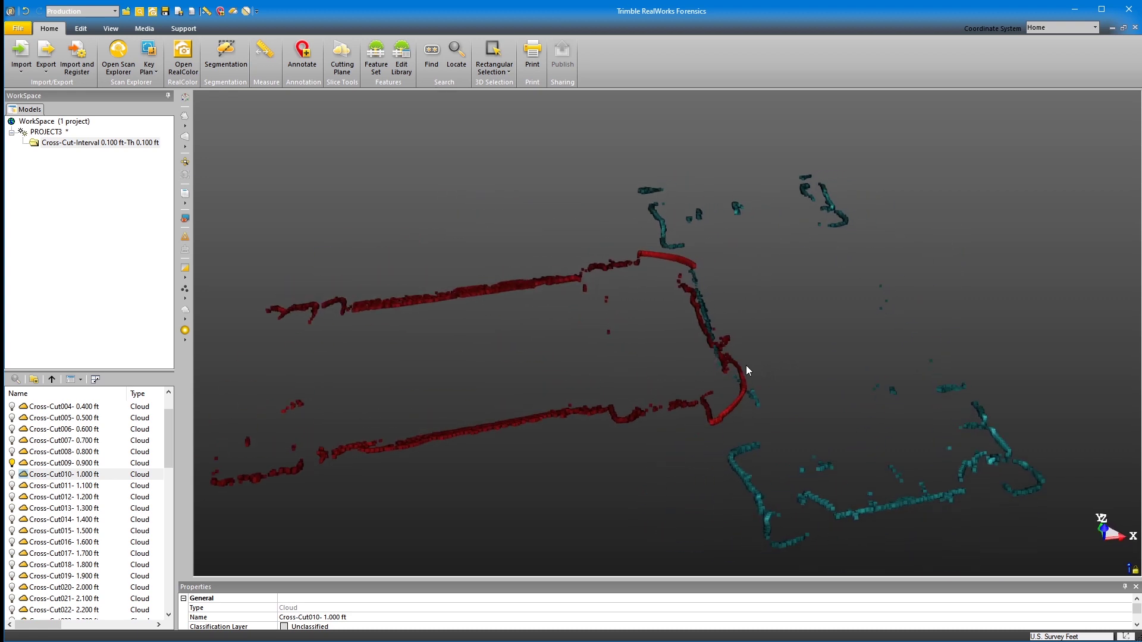
scroll(732, 351, up, 3)
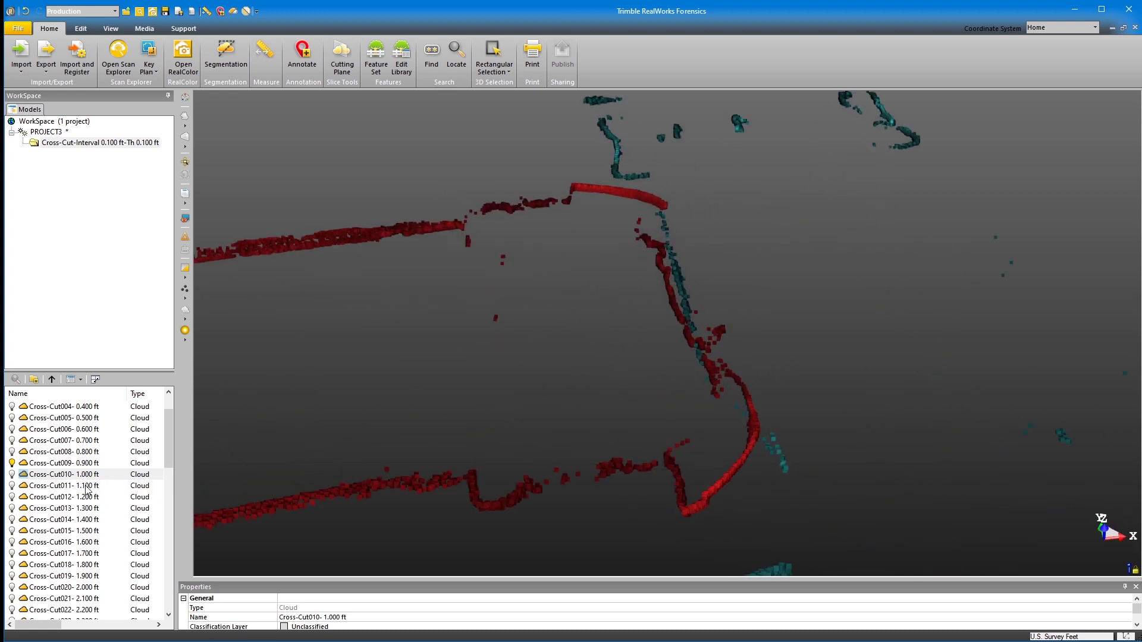
click(12, 463)
click(12, 474)
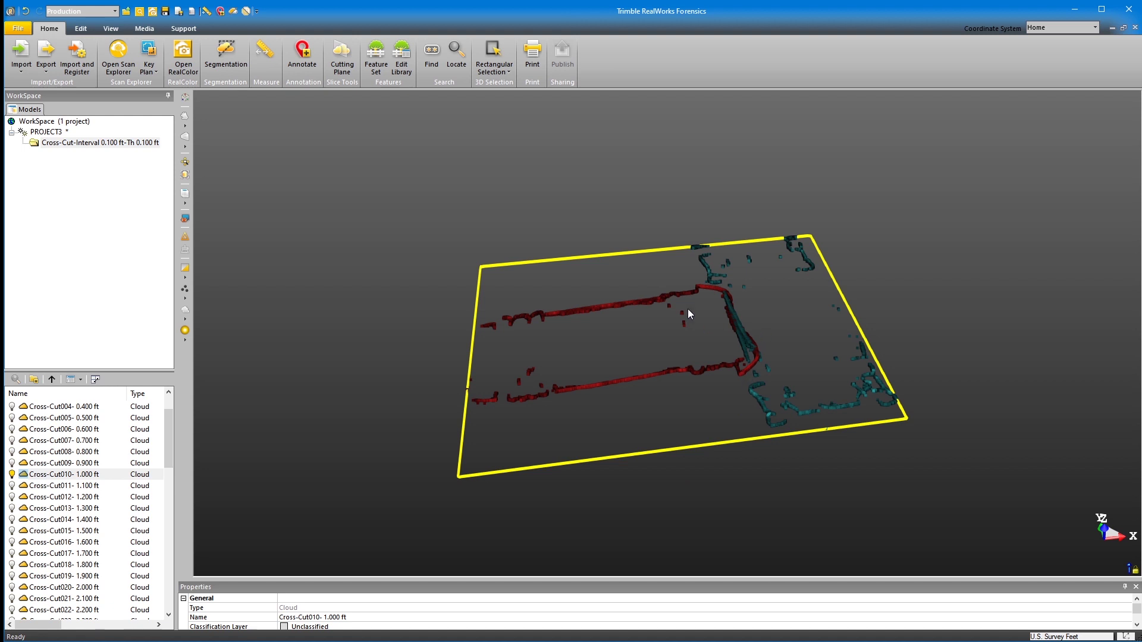
scroll(726, 306, up, 5)
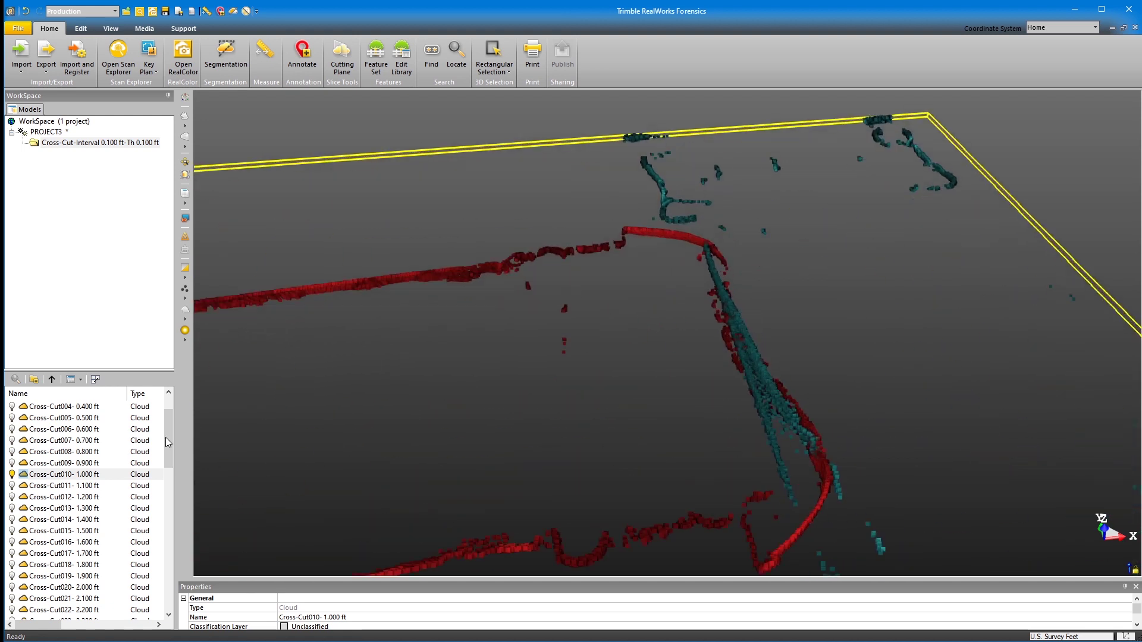
click(12, 486)
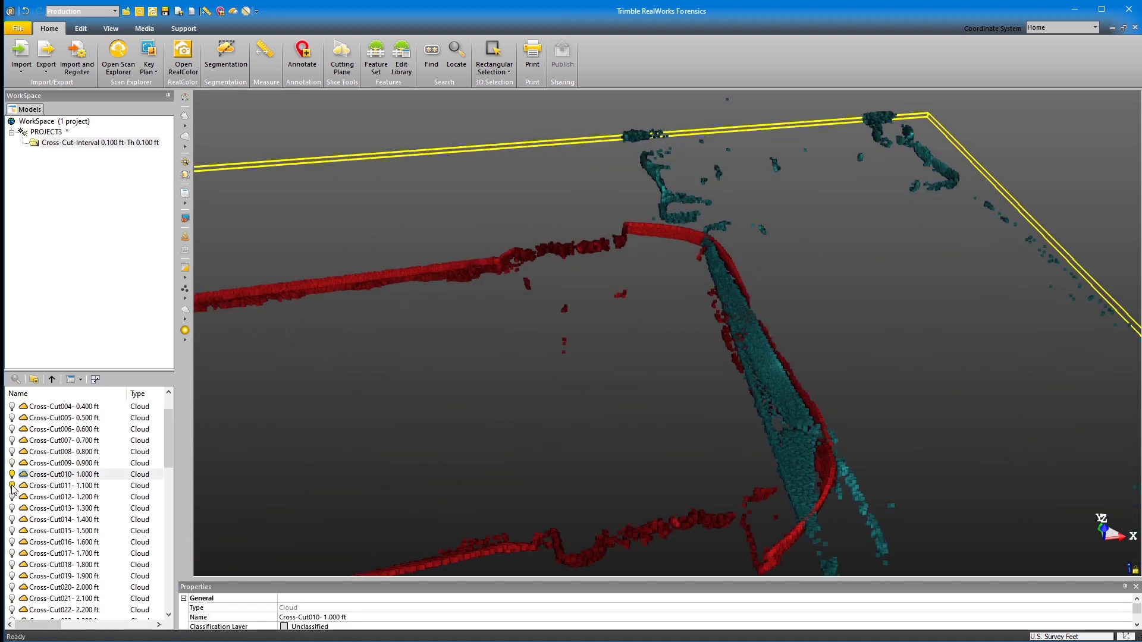
click(13, 497)
drag(691, 483, 867, 490)
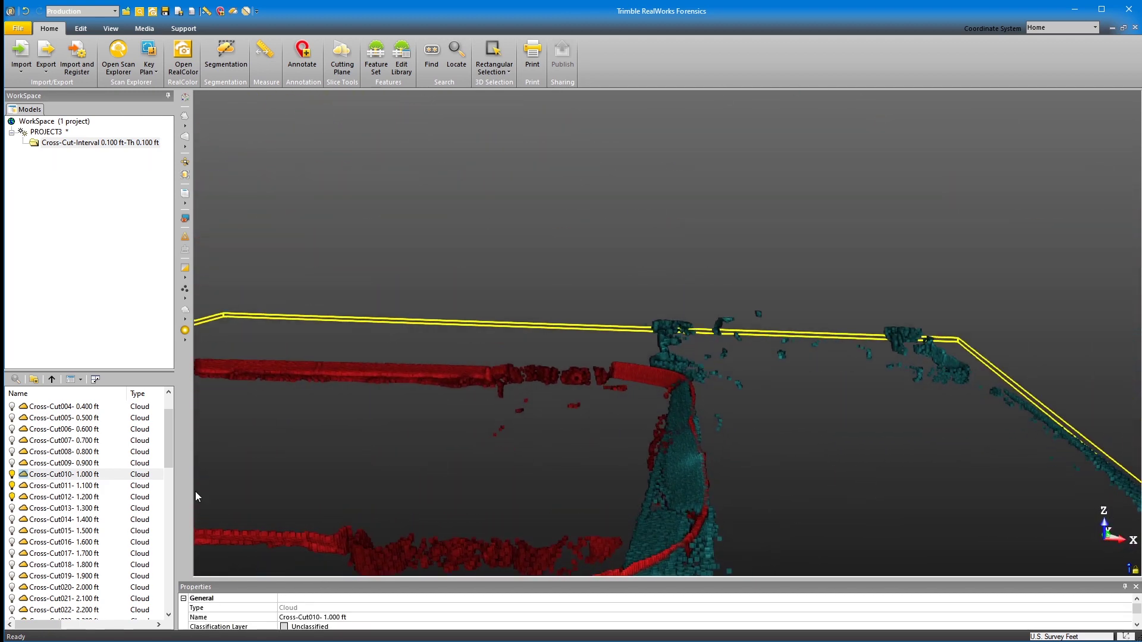
Hide slices 010–012 and show Cross-Cut013 to 016, orbiting around the contact area
click(12, 474)
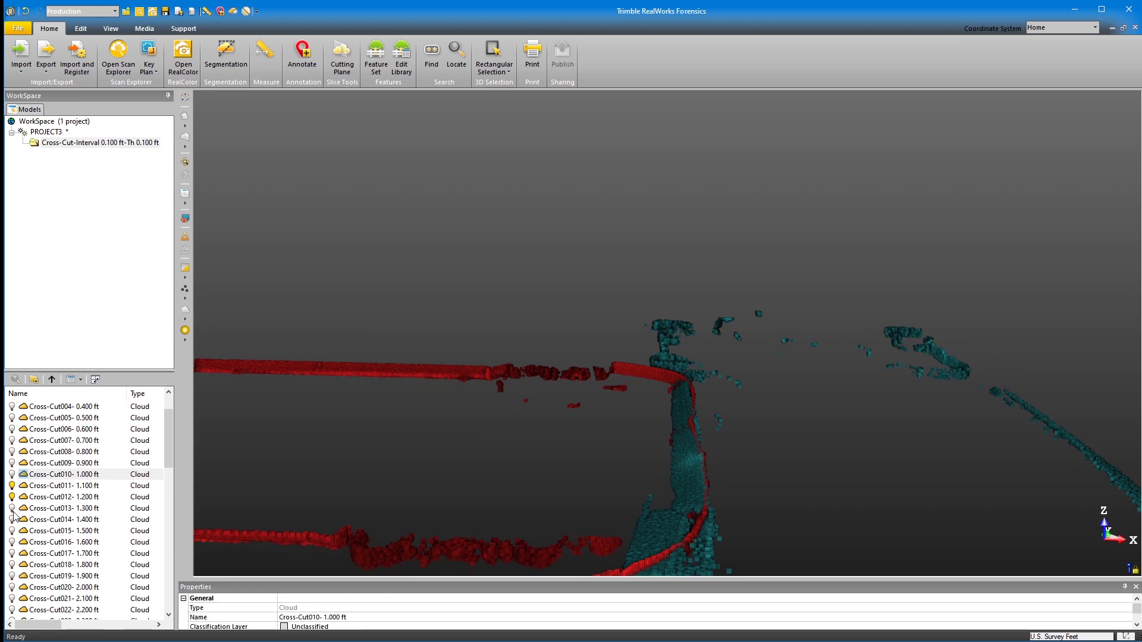
click(11, 508)
click(12, 519)
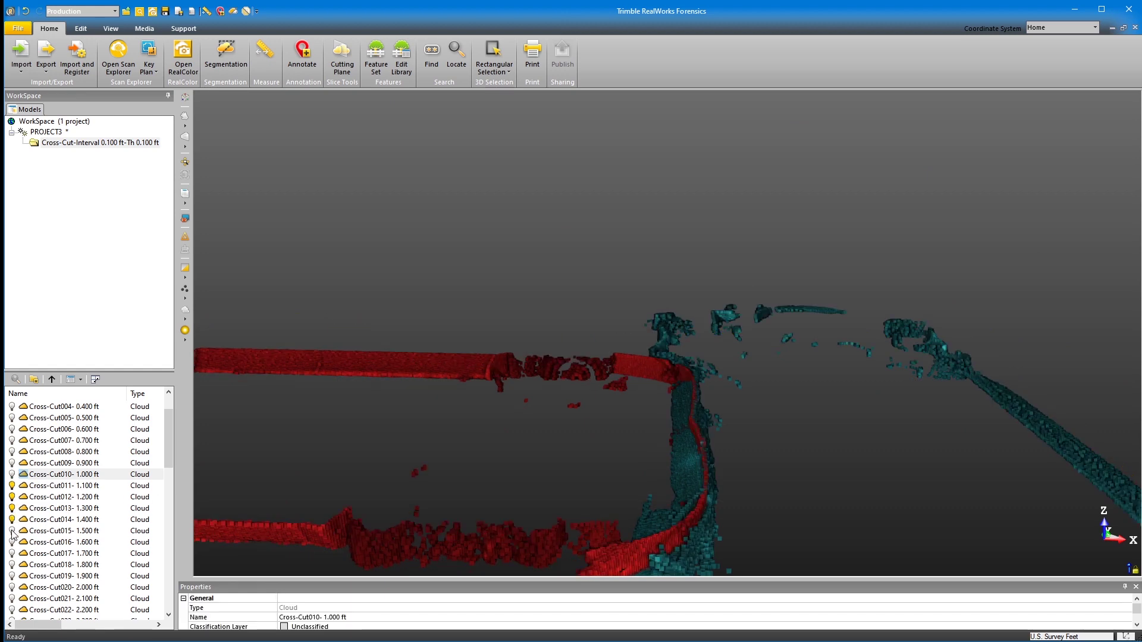
click(12, 531)
drag(669, 479, 721, 459)
click(13, 486)
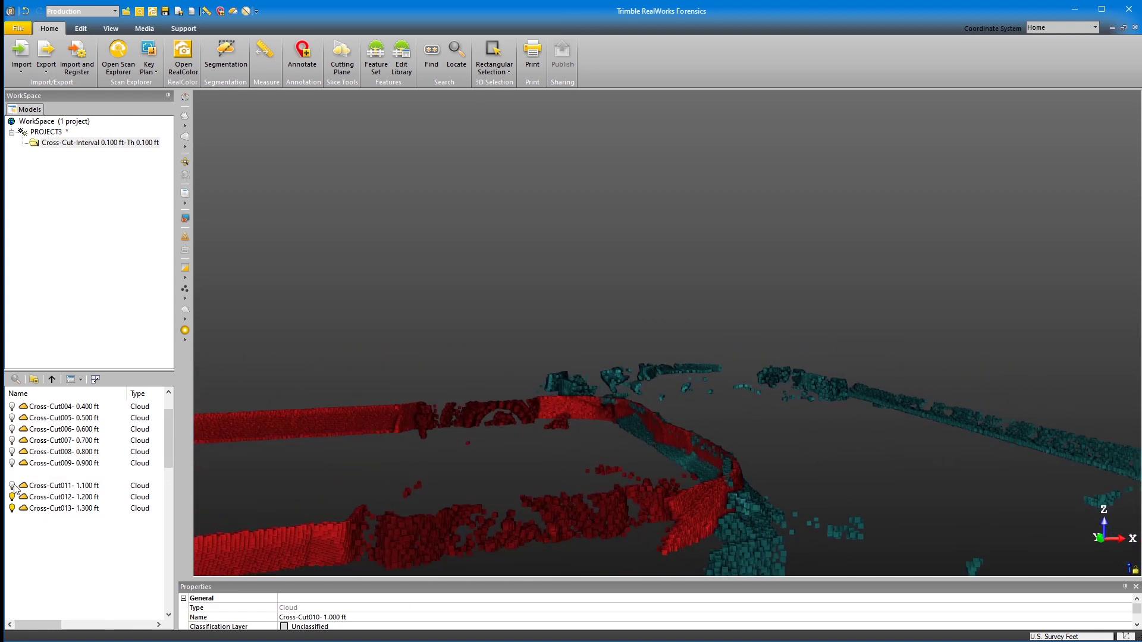
click(12, 498)
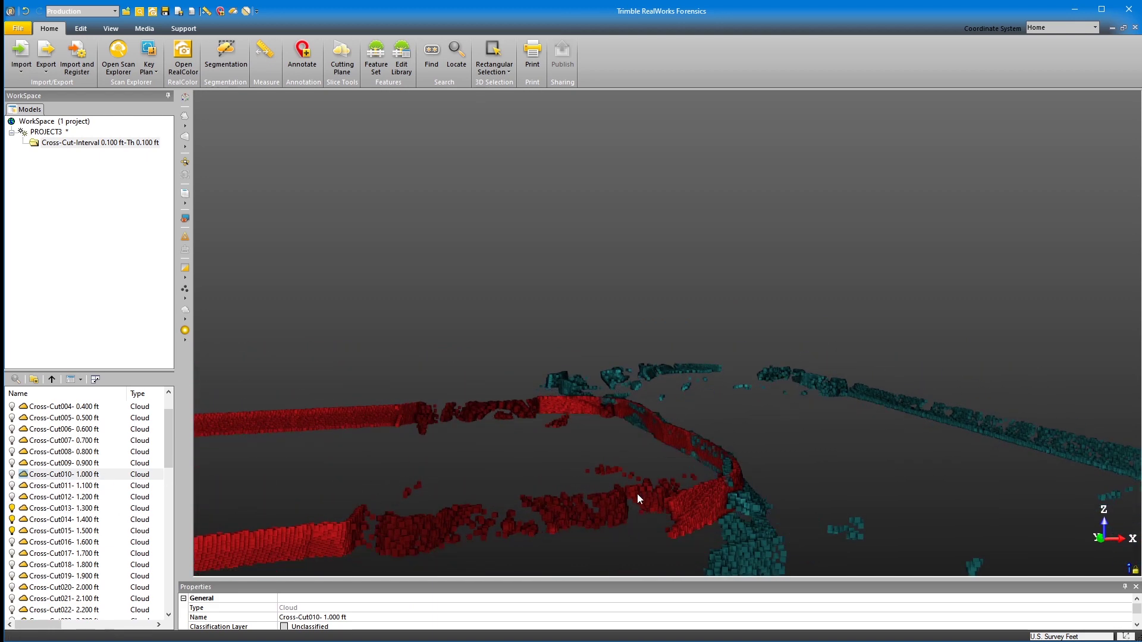
drag(675, 496, 740, 447)
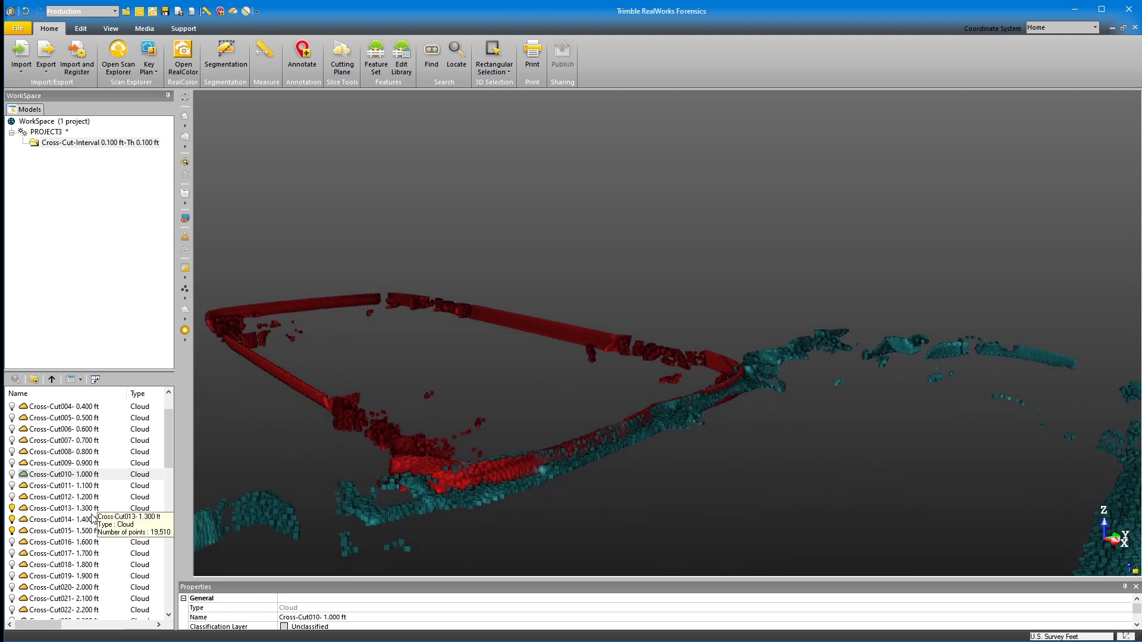
click(12, 541)
drag(280, 527, 803, 409)
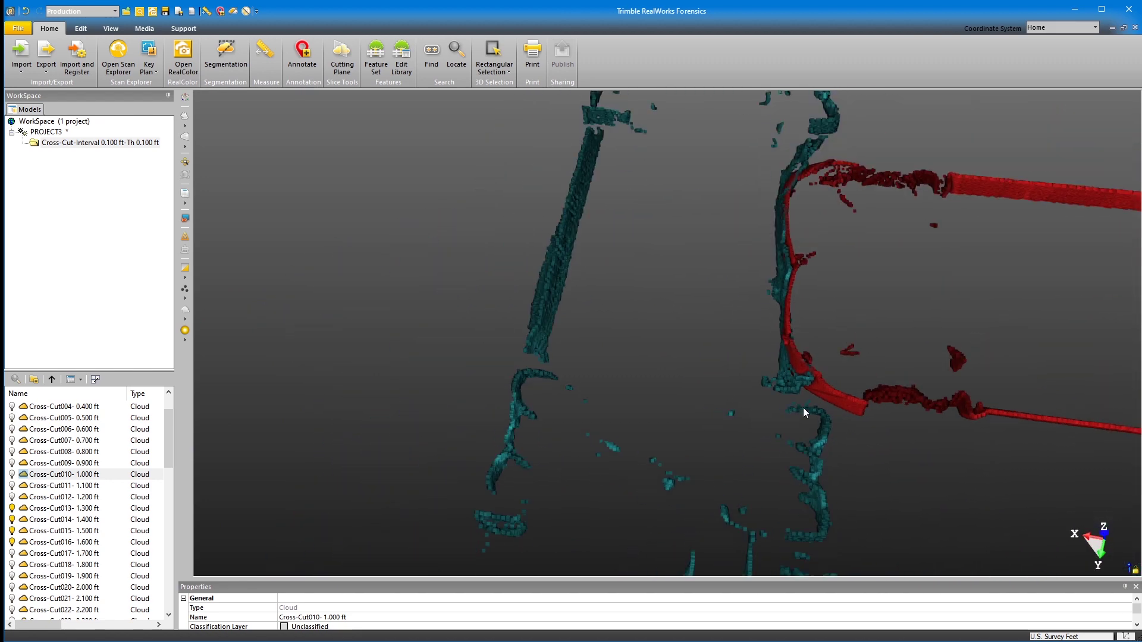
Switch to a top-down parallel-projection view framing the slices
click(111, 29)
click(224, 55)
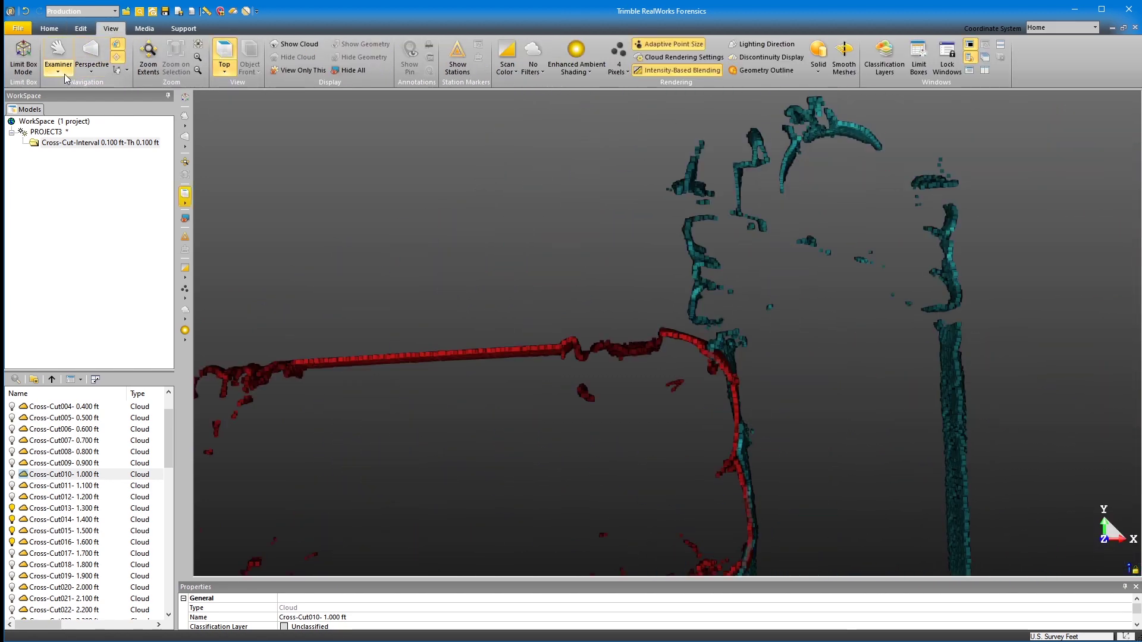
click(91, 66)
click(99, 86)
scroll(567, 324, down, 5)
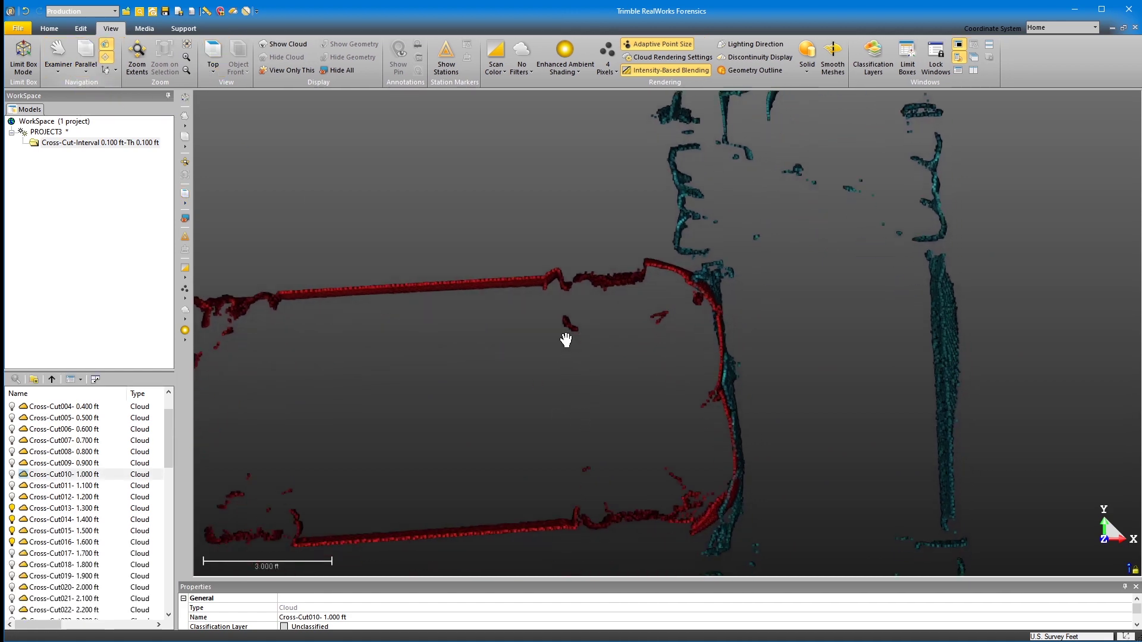
middle_drag(579, 297, 660, 329)
drag(868, 409, 740, 251)
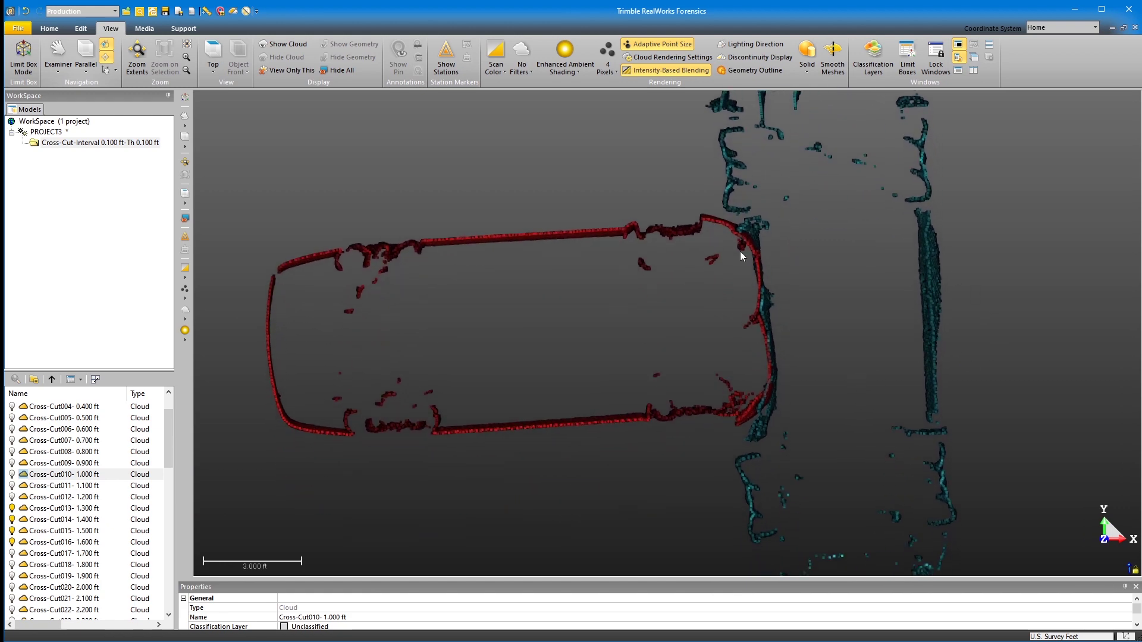
Save a high-resolution screen capture as Top-Down Slice.bmp
click(144, 28)
click(150, 72)
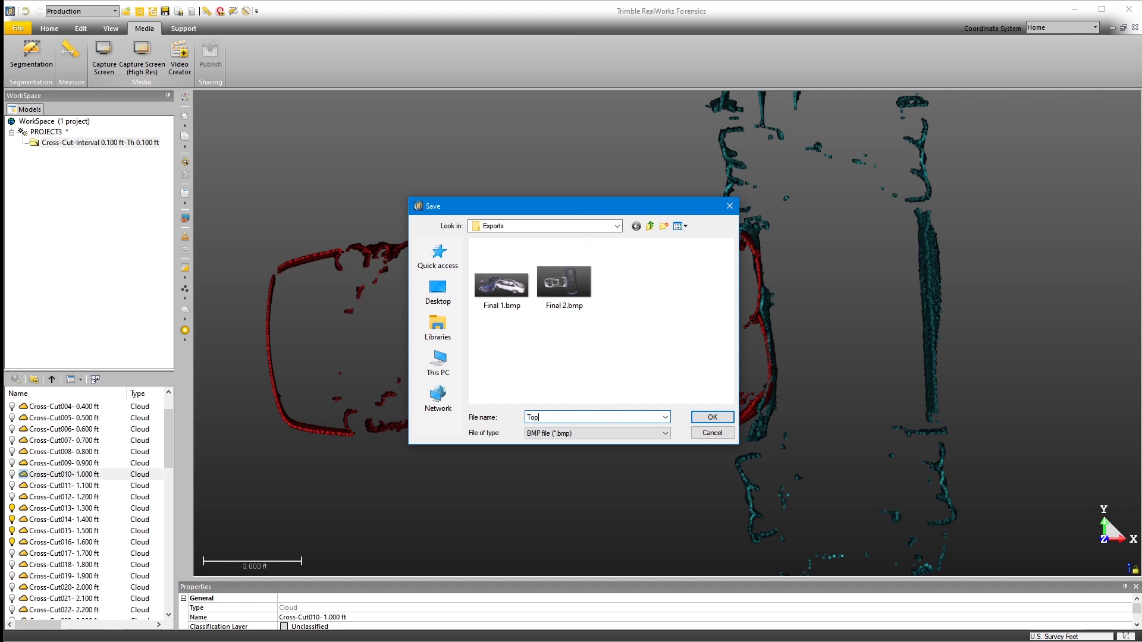
text(Top-Down Slice)
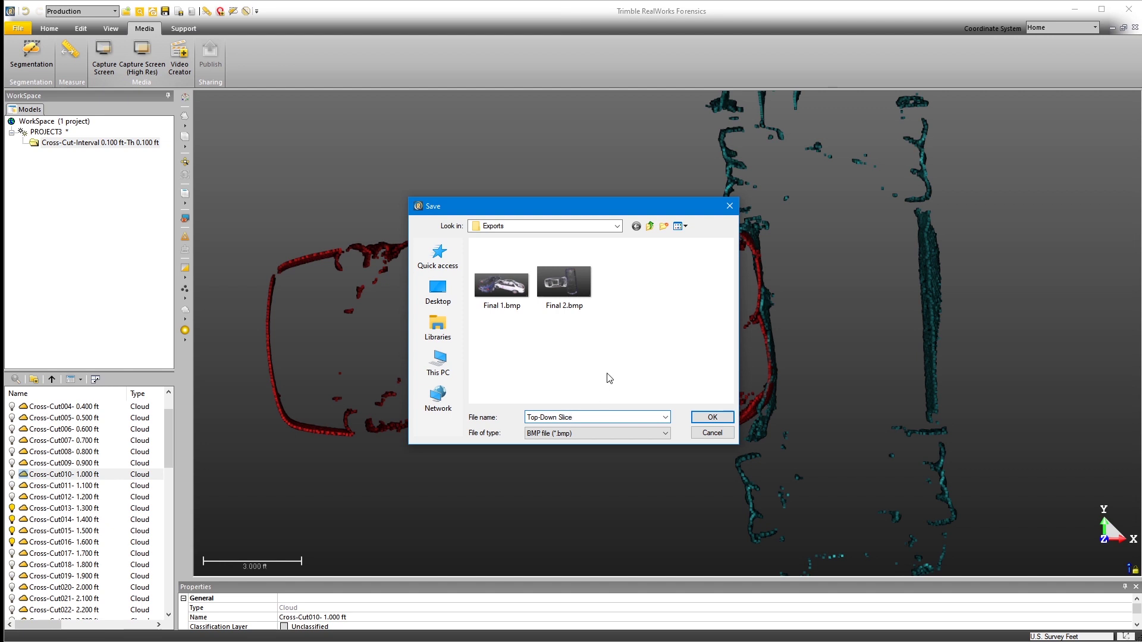
click(712, 417)
middle_drag(826, 329, 819, 360)
Turn on and select the full Project Cloud
click(46, 131)
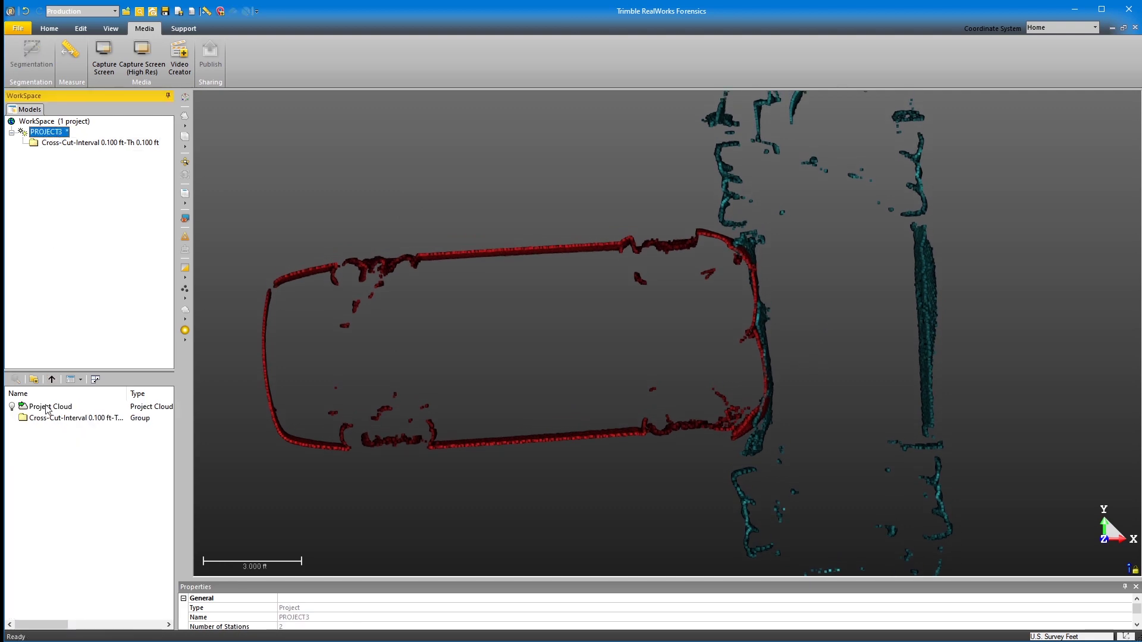
click(12, 407)
drag(565, 381, 703, 399)
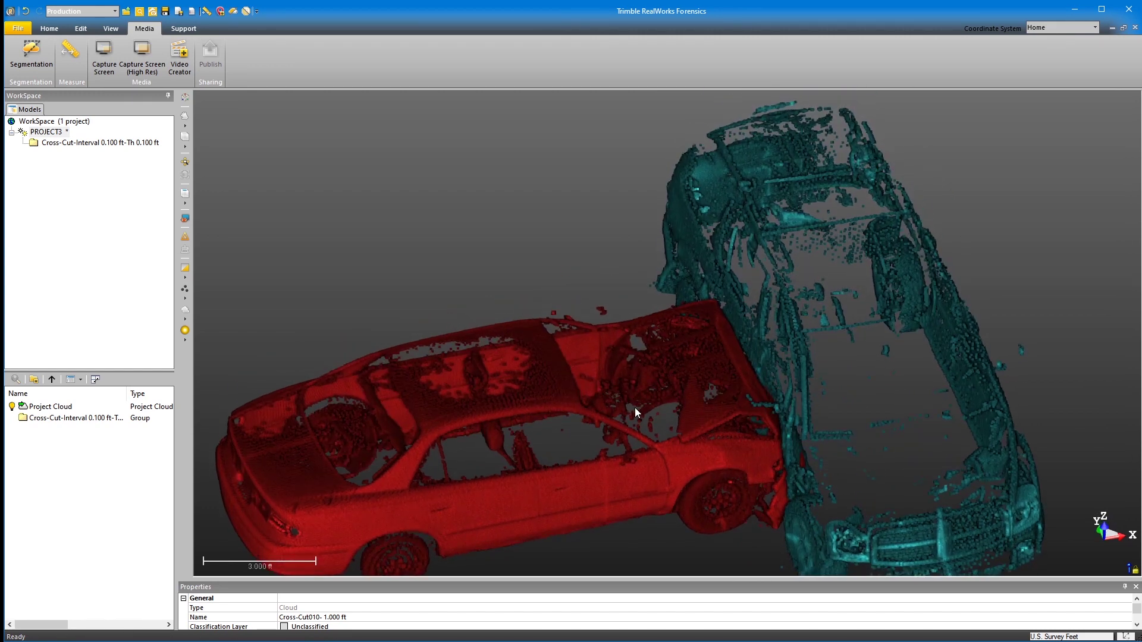
click(49, 408)
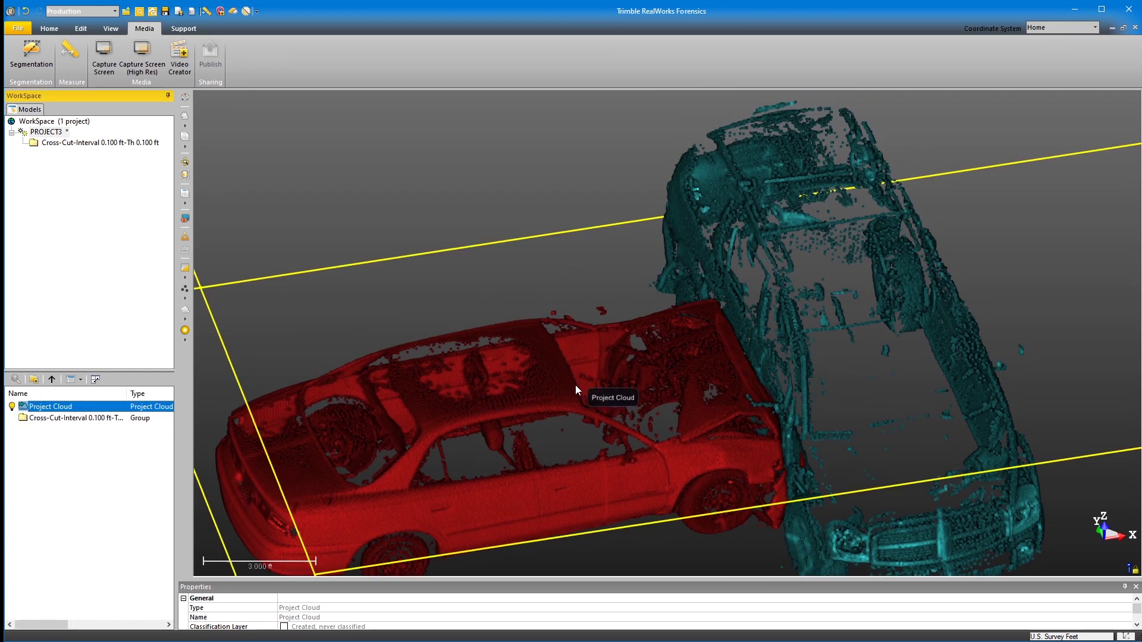
Orbit and zoom around the red and teal cars to inspect the impact
drag(706, 351, 747, 327)
scroll(747, 325, down, 5)
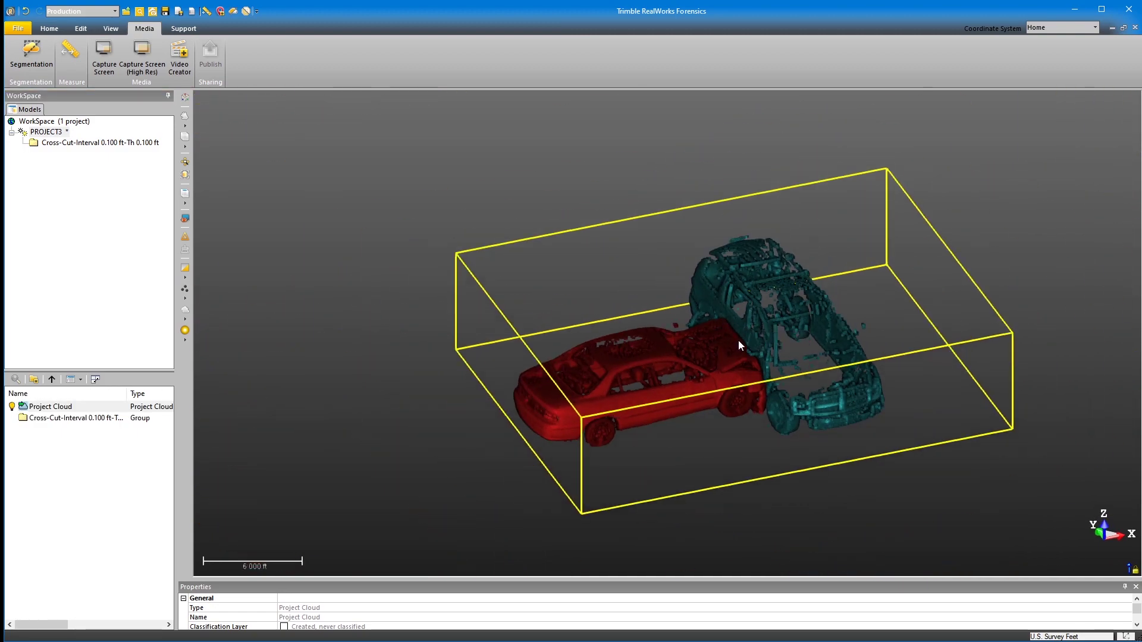
scroll(803, 336, down, 3)
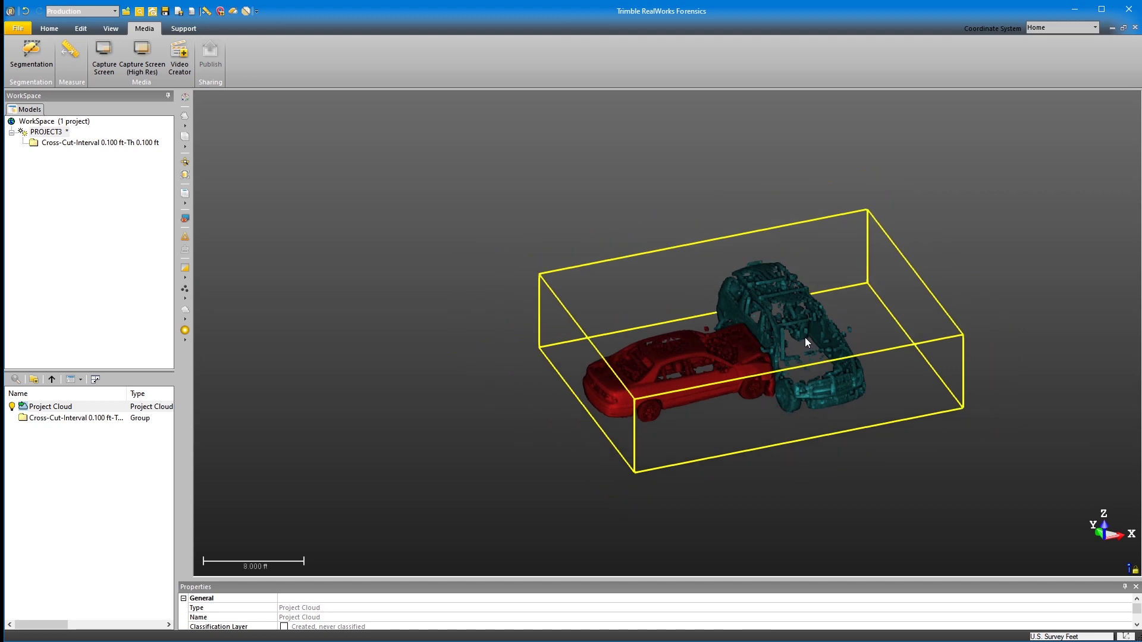
drag(804, 337, 762, 191)
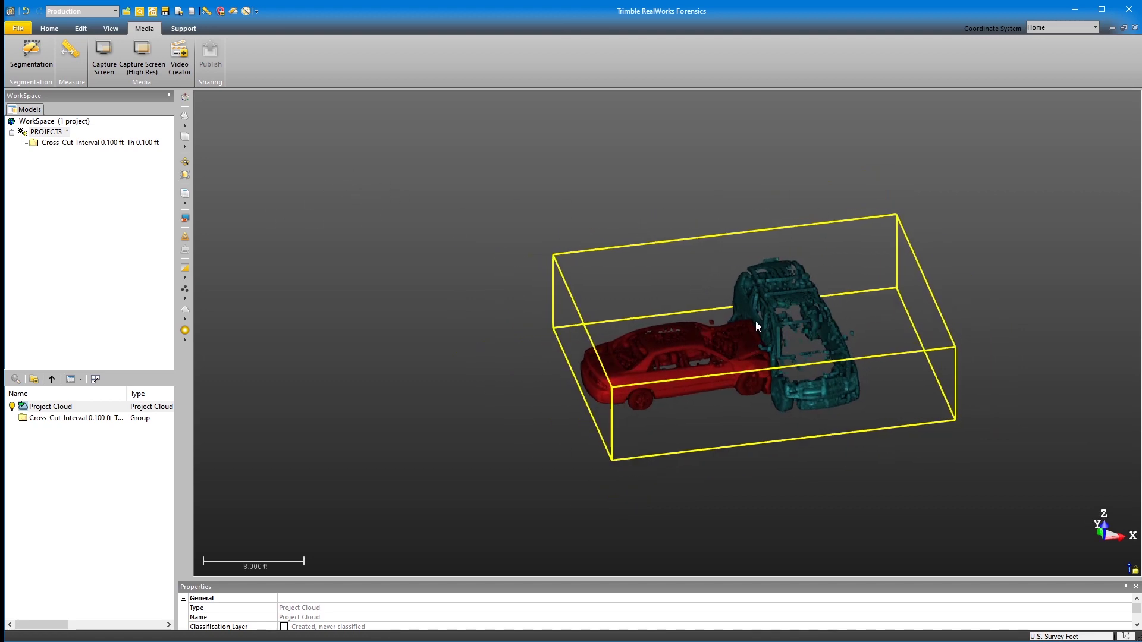
scroll(756, 324, up, 5)
drag(757, 351, 925, 342)
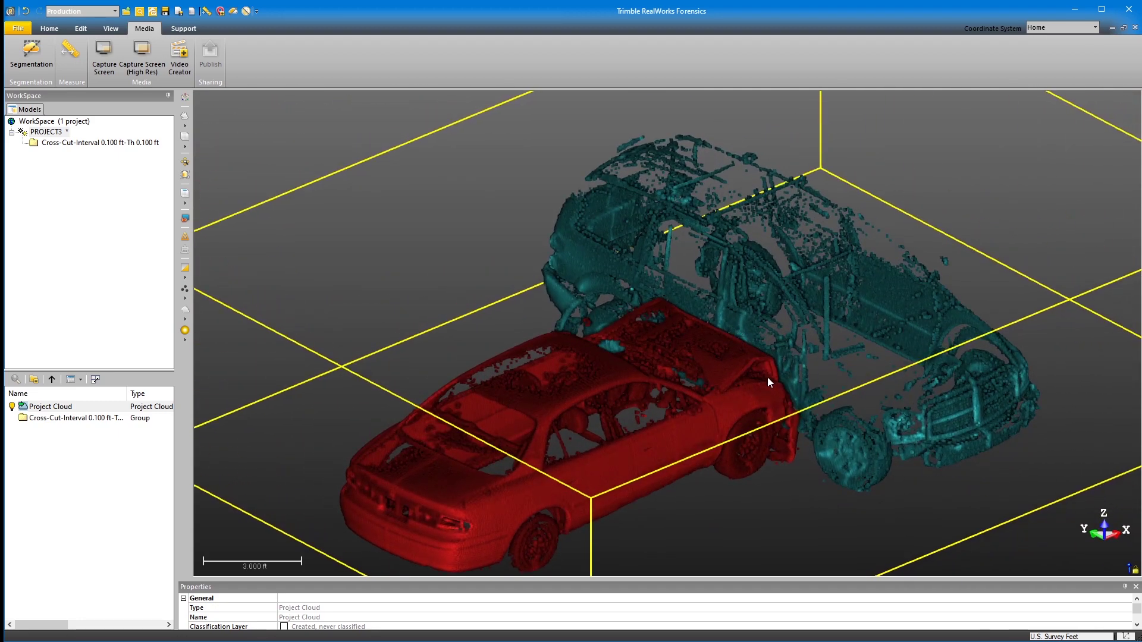
drag(767, 377, 1013, 253)
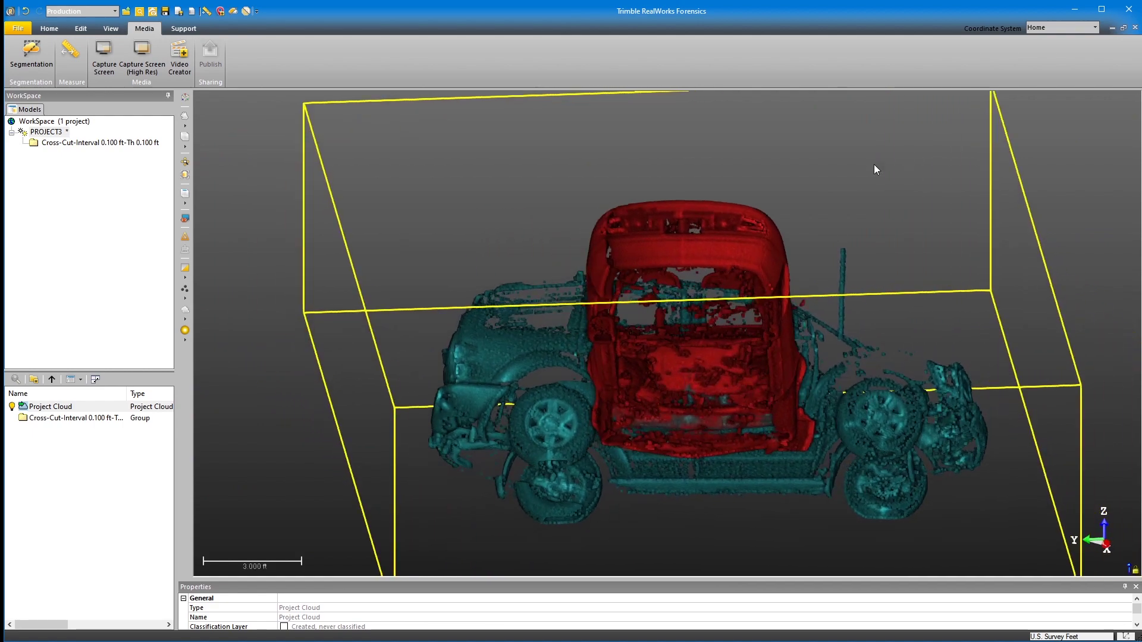
scroll(916, 164, up, 2)
drag(837, 319, 782, 393)
scroll(750, 342, down, 1)
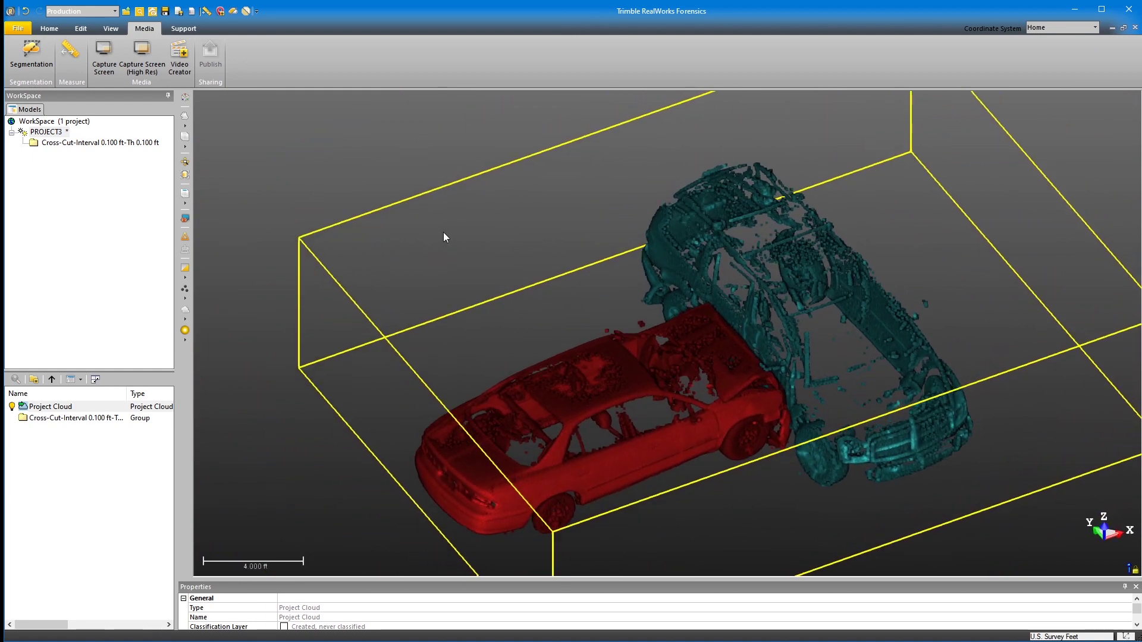
Start UCS Creation and pick the frame origin where the two cars meet
click(80, 30)
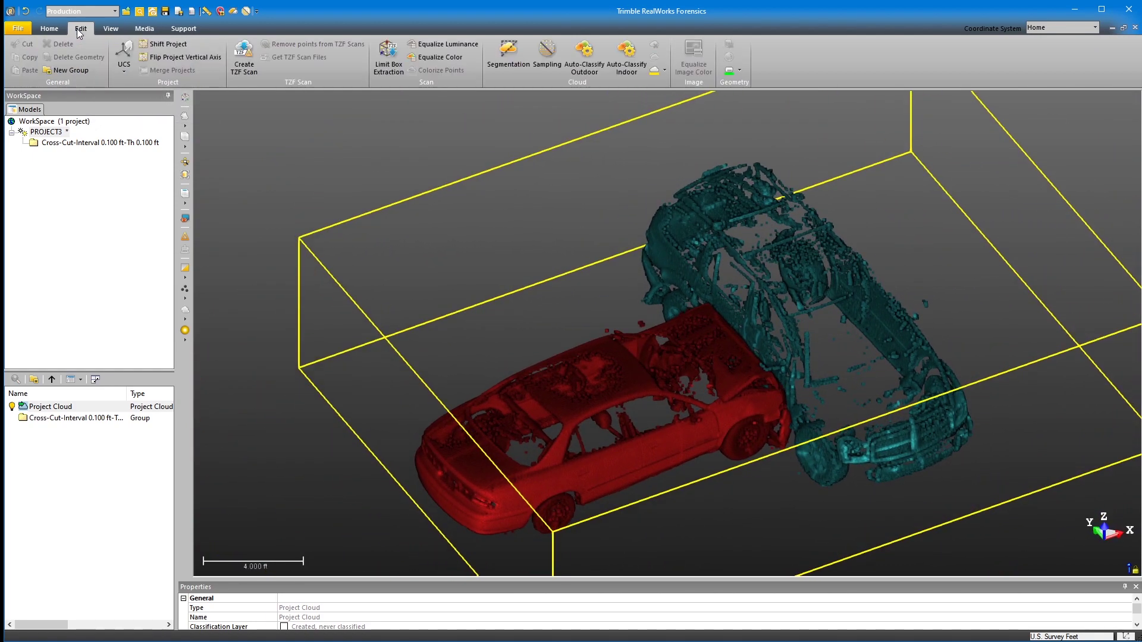
click(123, 70)
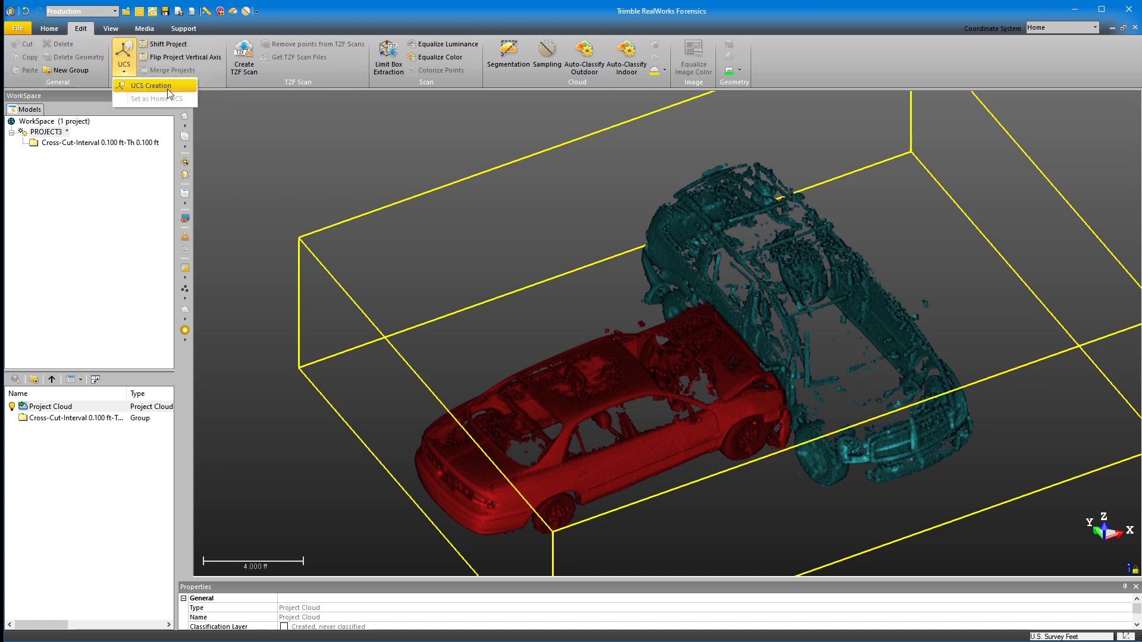
click(151, 86)
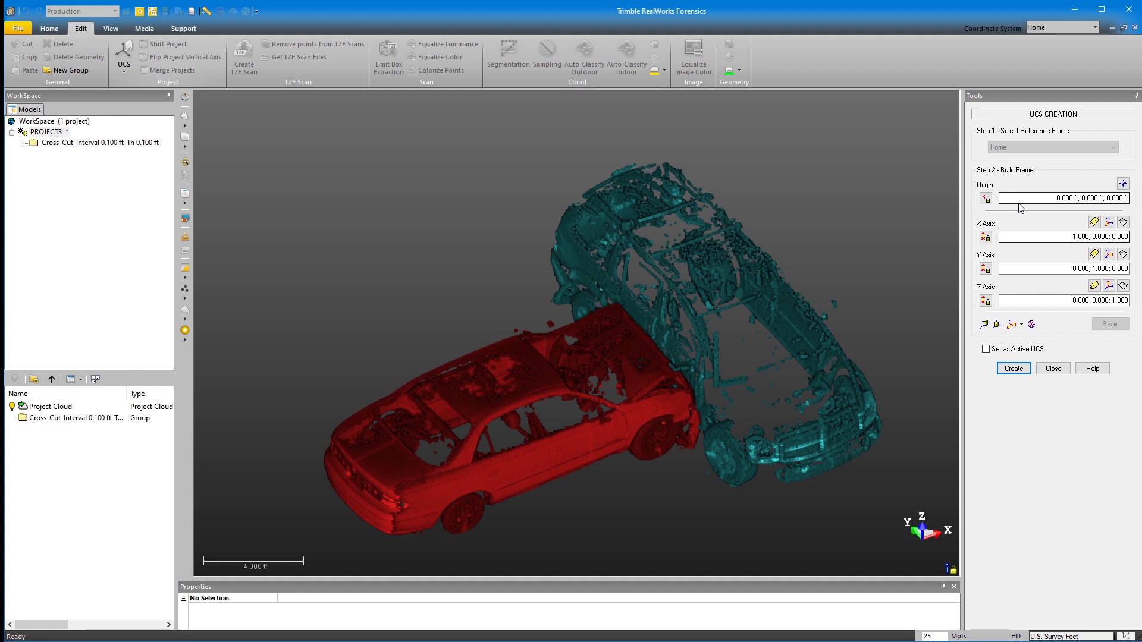
click(1123, 185)
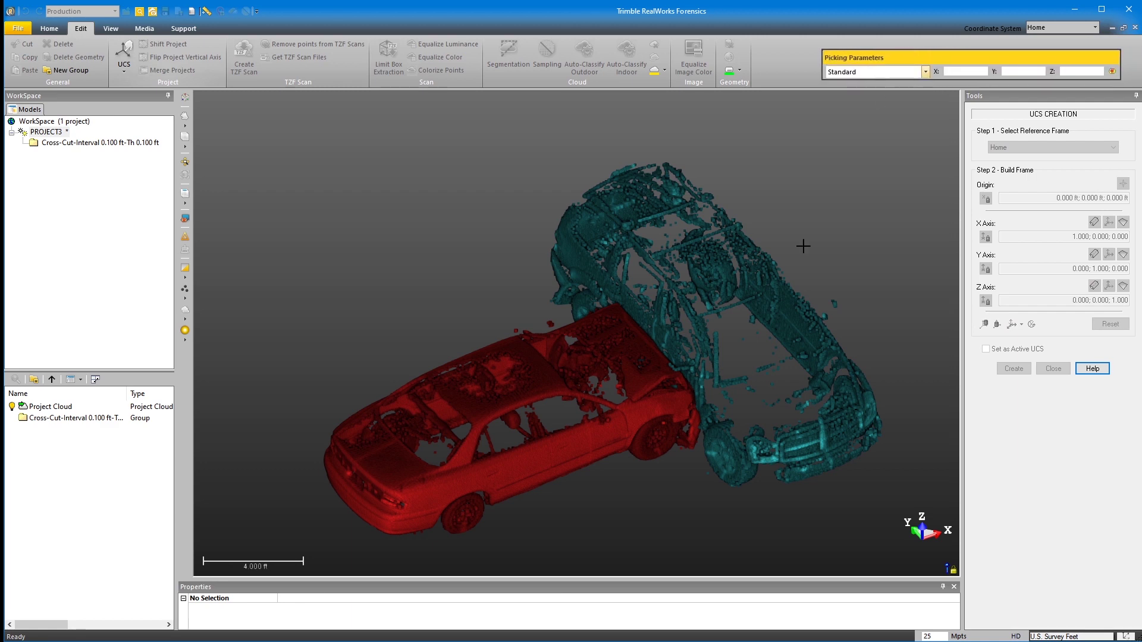
drag(754, 317, 721, 336)
drag(637, 364, 744, 296)
drag(625, 379, 593, 403)
scroll(626, 338, up, 5)
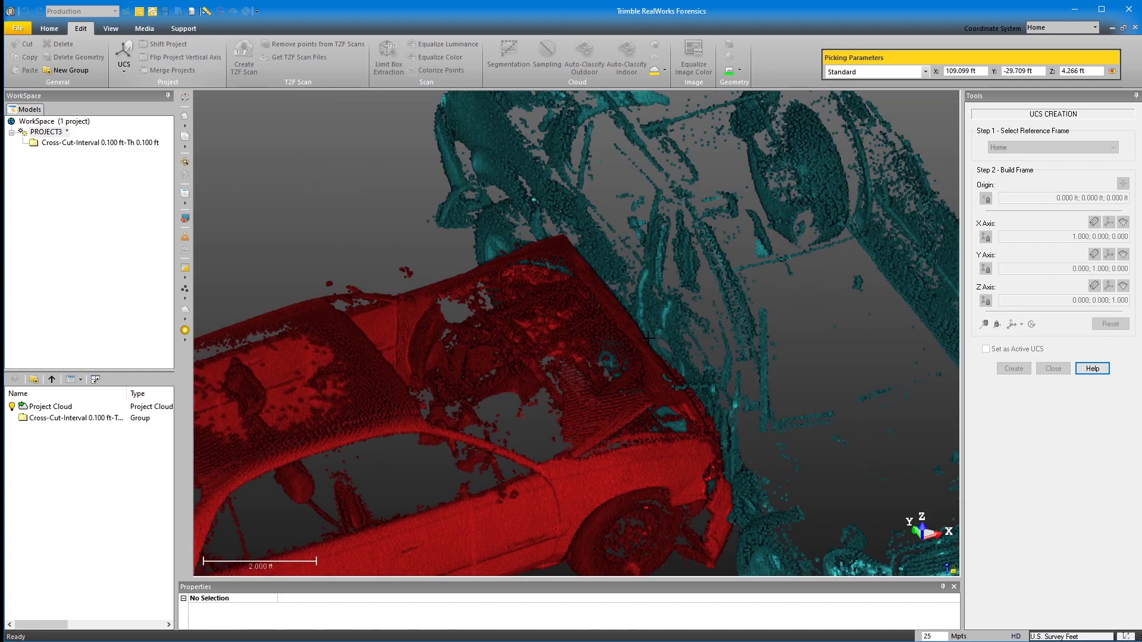
click(649, 337)
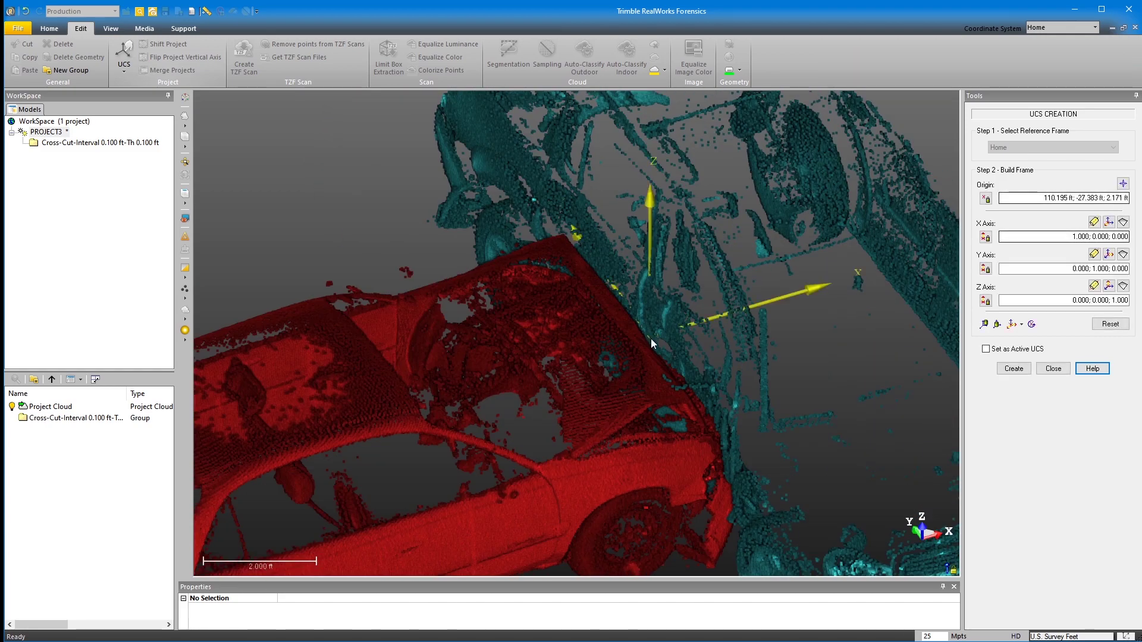
Set the frame as the active UCS, create OBJECT70, and close the tool
drag(895, 348, 753, 420)
scroll(841, 337, down, 3)
mouse_move(784, 293)
mouse_down()
mouse_move(783, 322)
mouse_move(765, 316)
mouse_move(800, 277)
mouse_up()
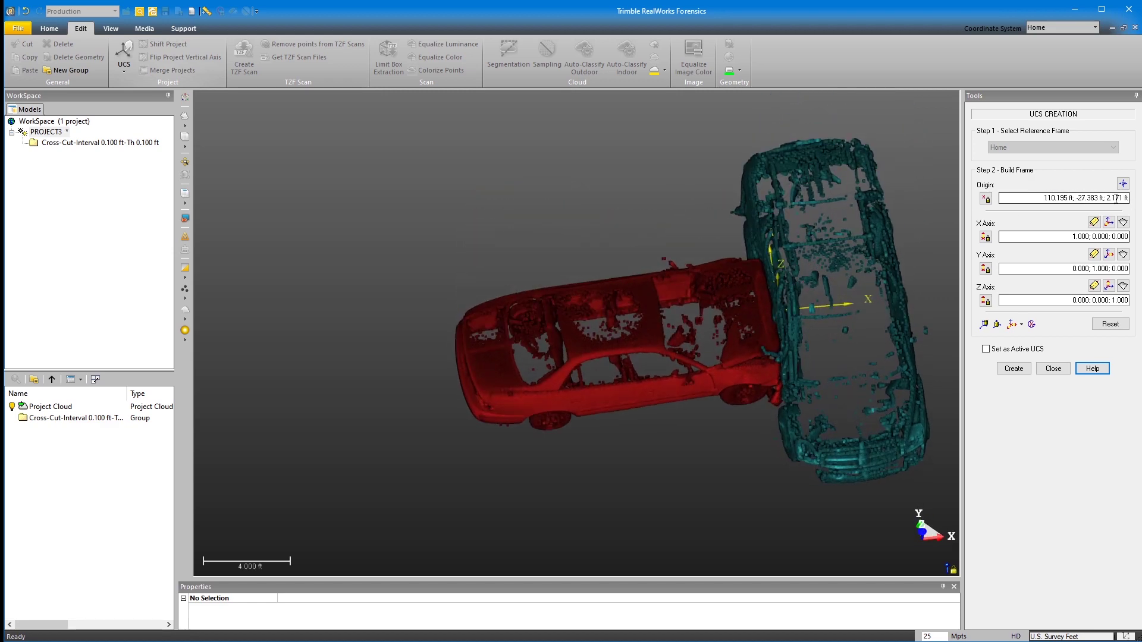
click(1019, 352)
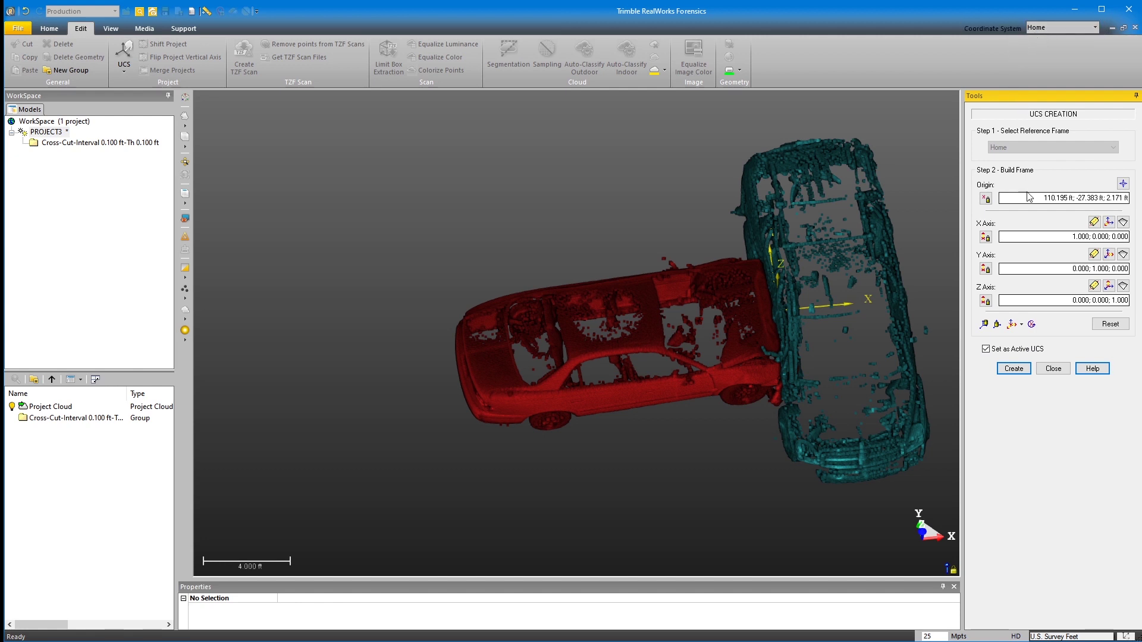
click(1014, 372)
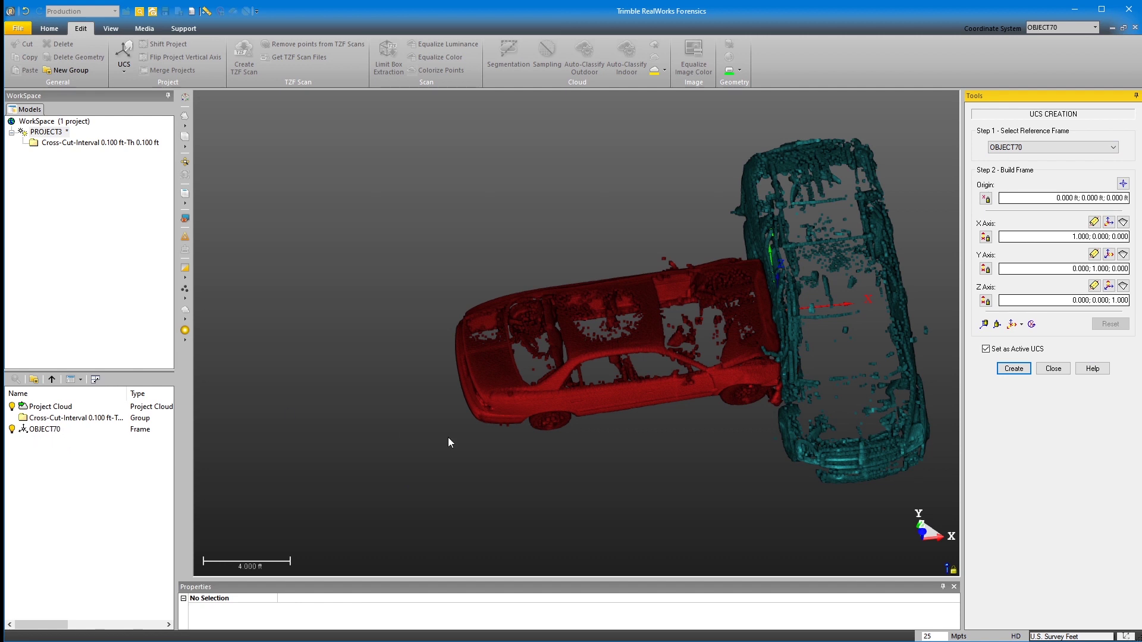
click(1015, 369)
click(1053, 369)
drag(889, 348, 815, 366)
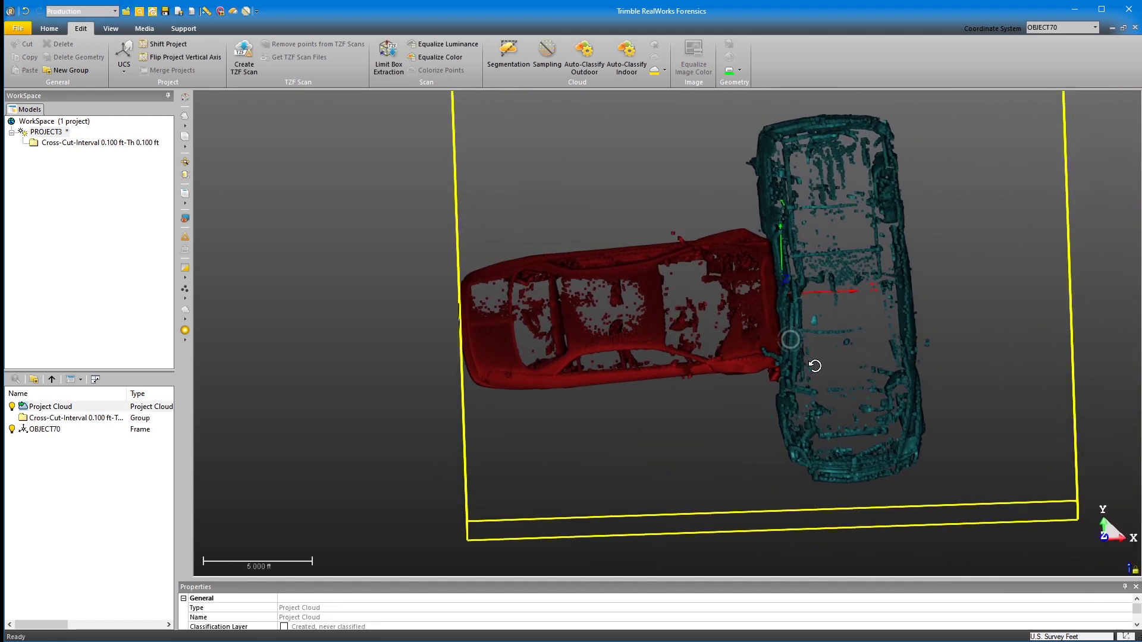
click(52, 430)
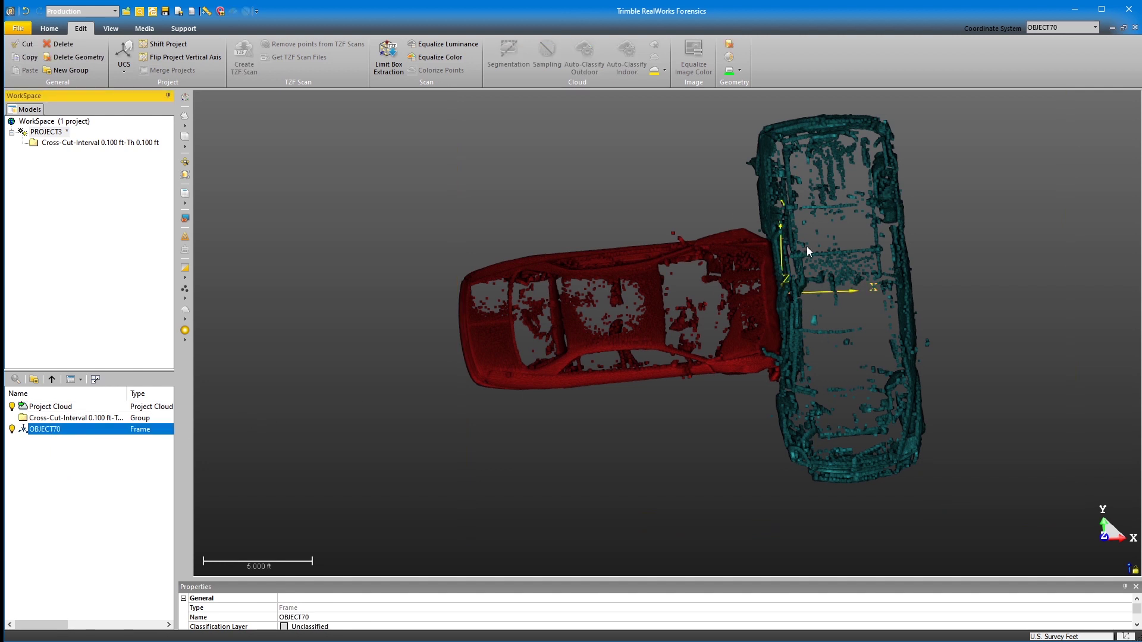
click(1041, 30)
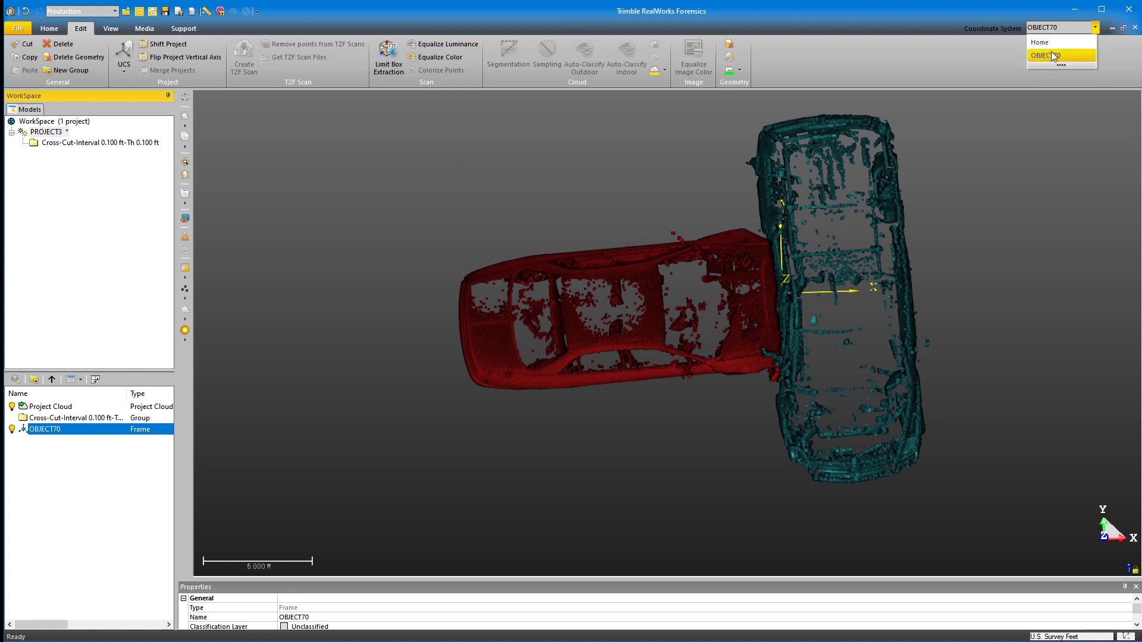
click(1051, 51)
click(1054, 26)
click(1054, 47)
drag(866, 297, 740, 288)
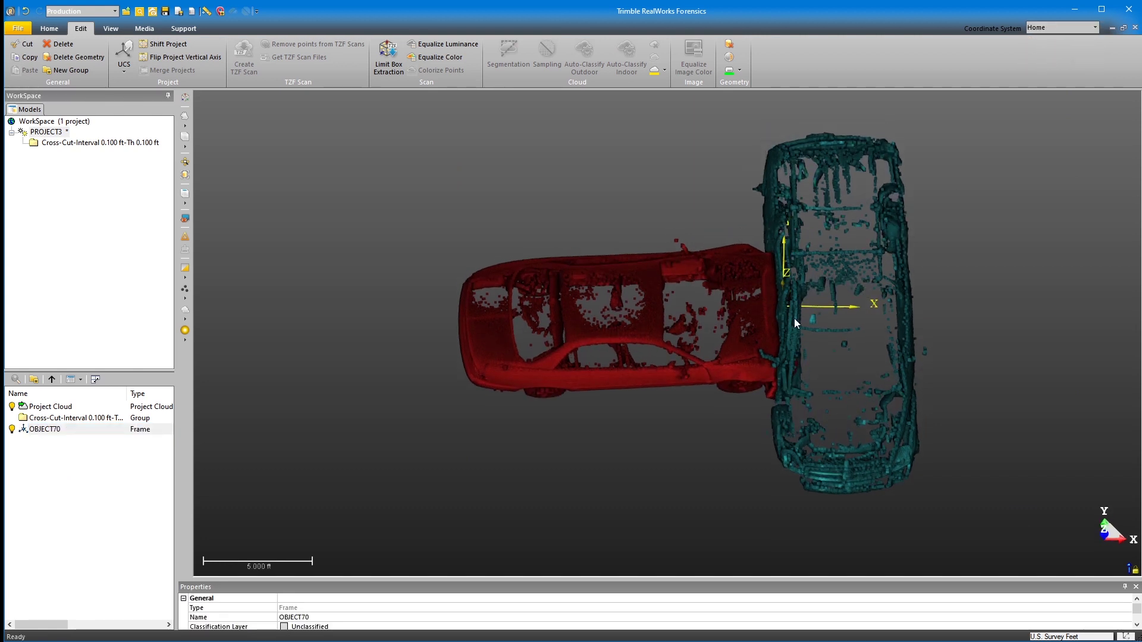
click(1073, 27)
click(1062, 56)
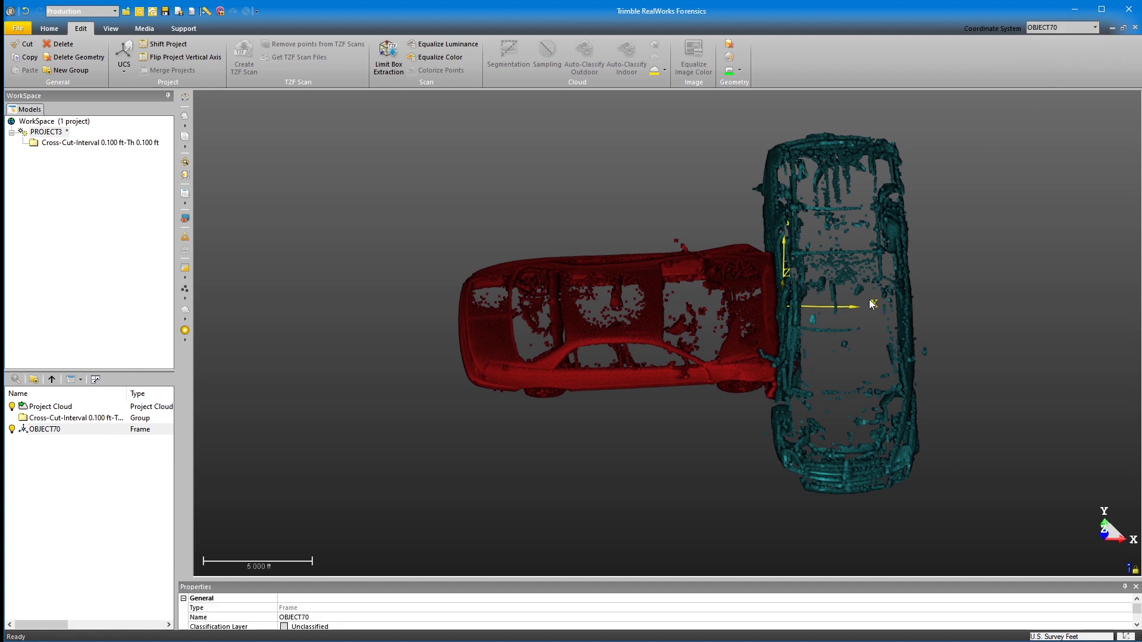
click(12, 429)
scroll(582, 434, down, 5)
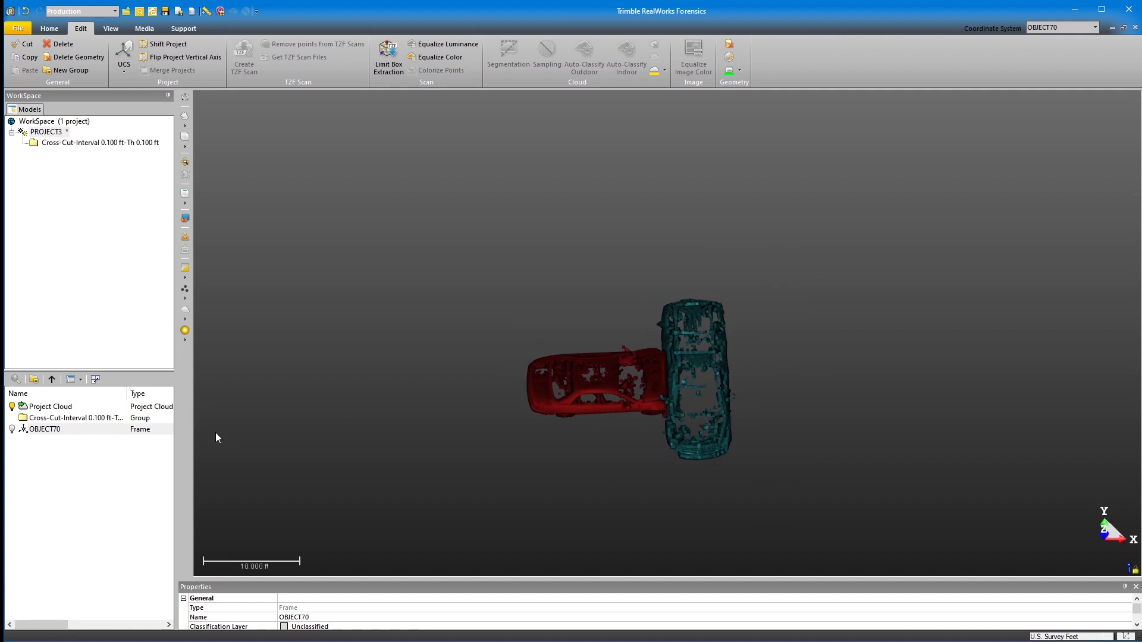
click(12, 429)
scroll(679, 386, up, 5)
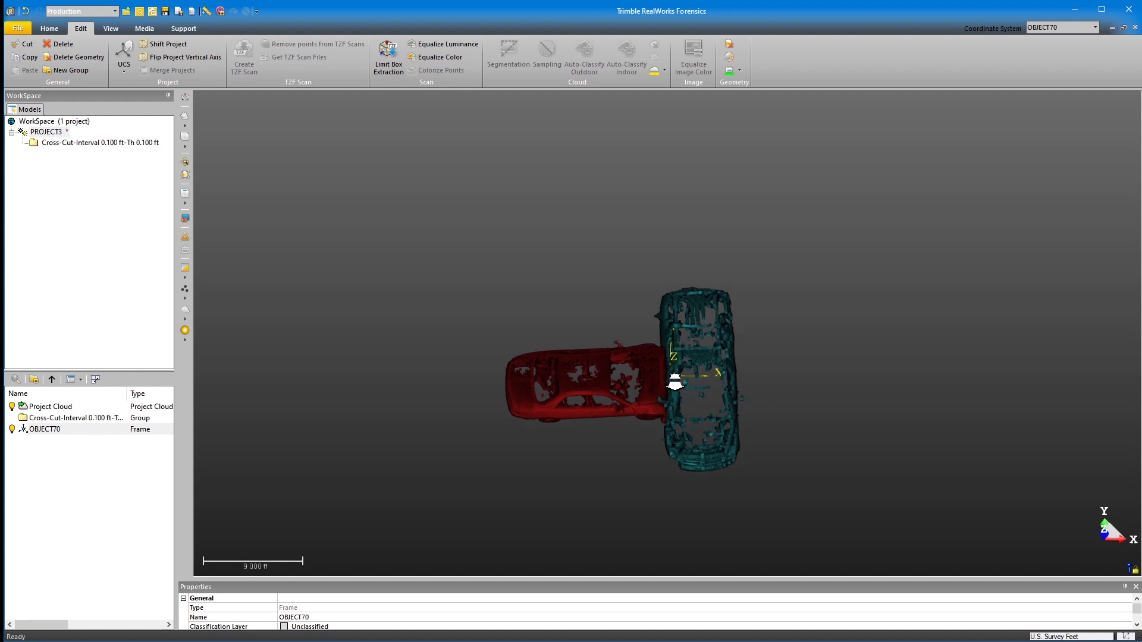
drag(675, 382, 541, 334)
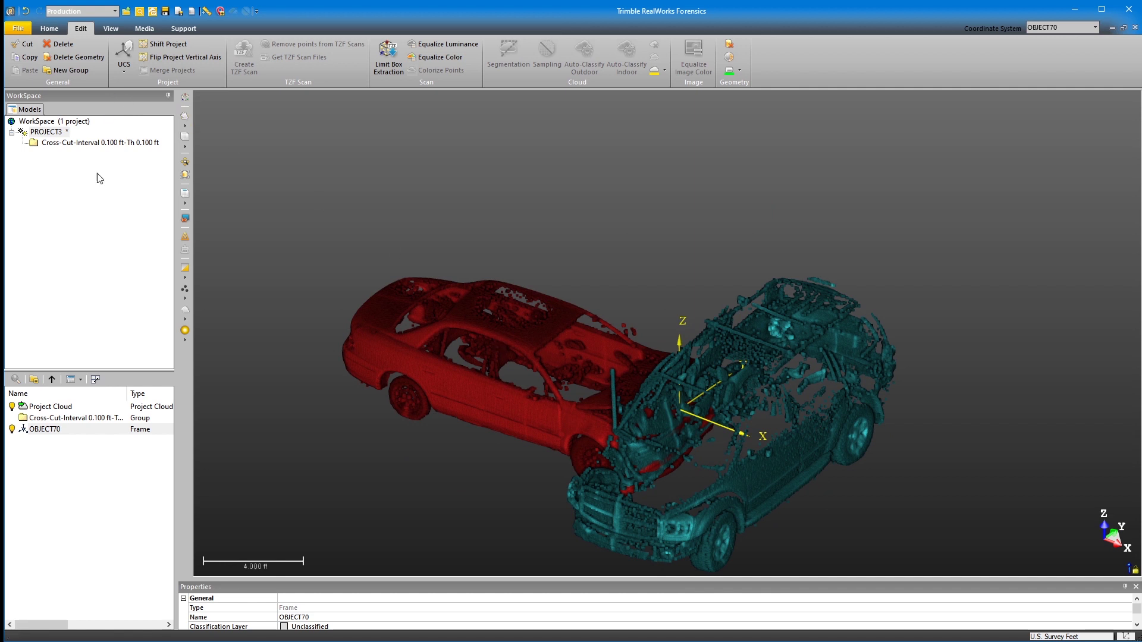
Export the Project Cloud to a file named Aligned Vehicles
click(63, 409)
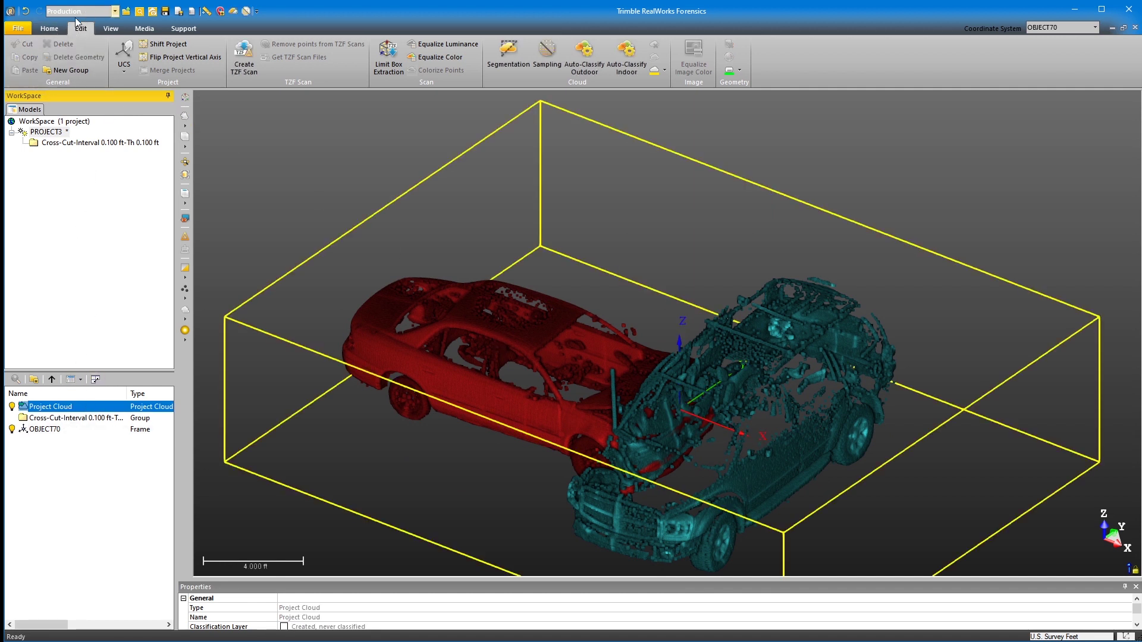
click(52, 30)
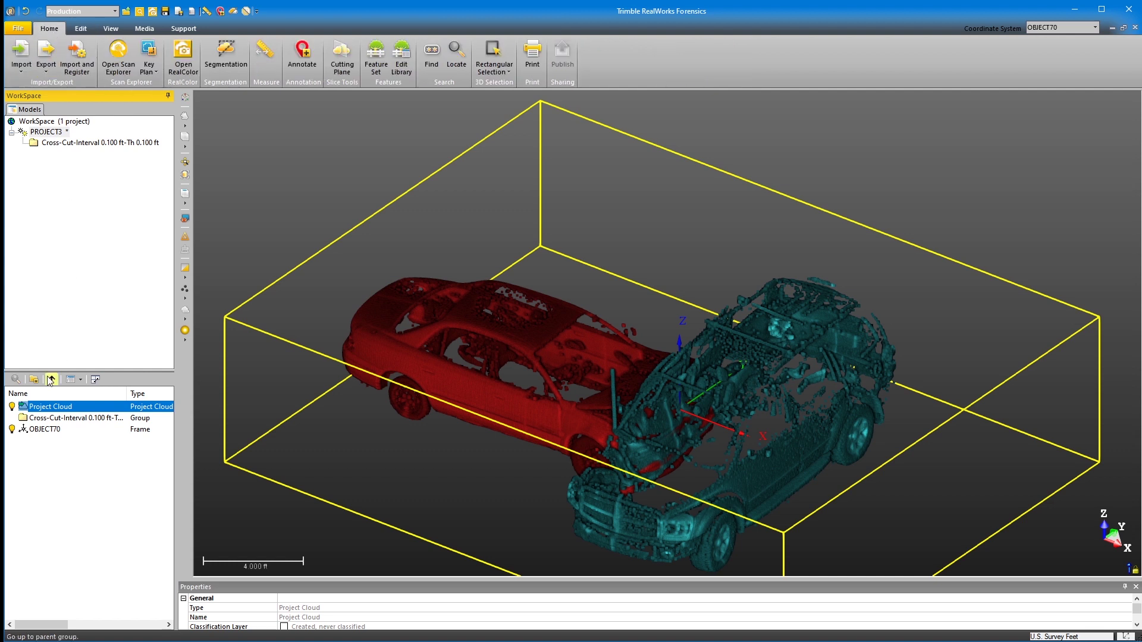
click(48, 70)
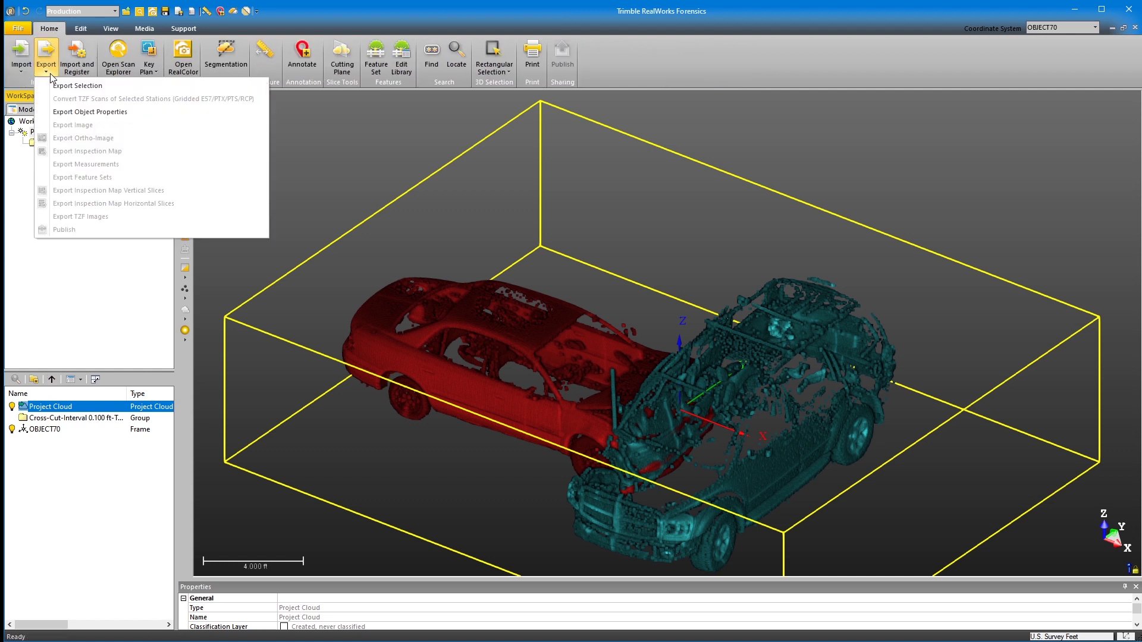
click(59, 86)
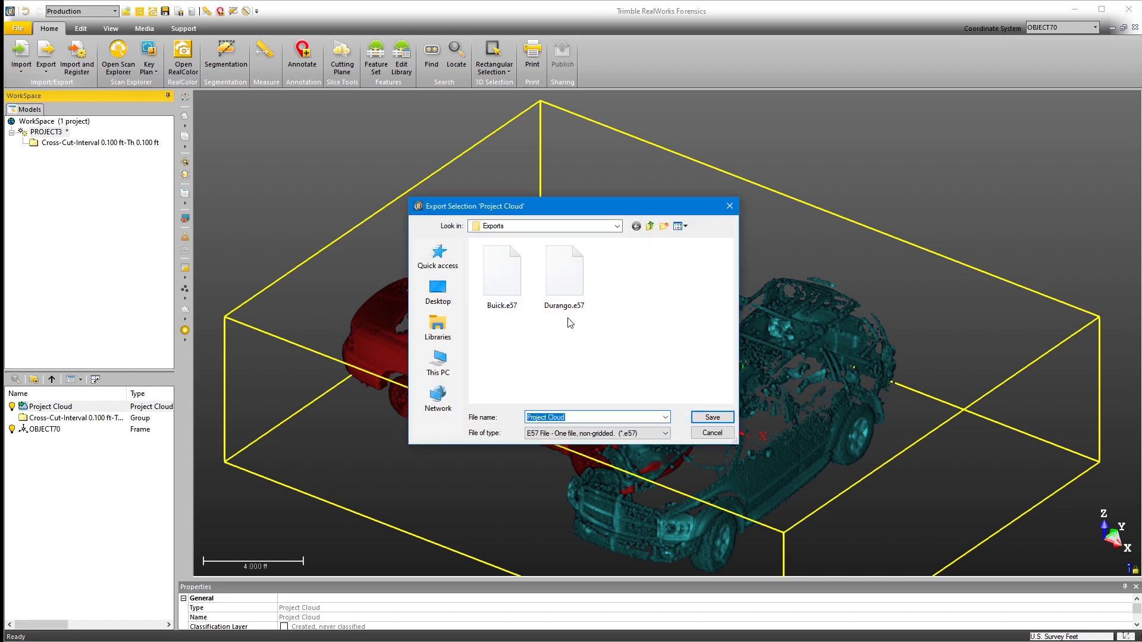
click(713, 417)
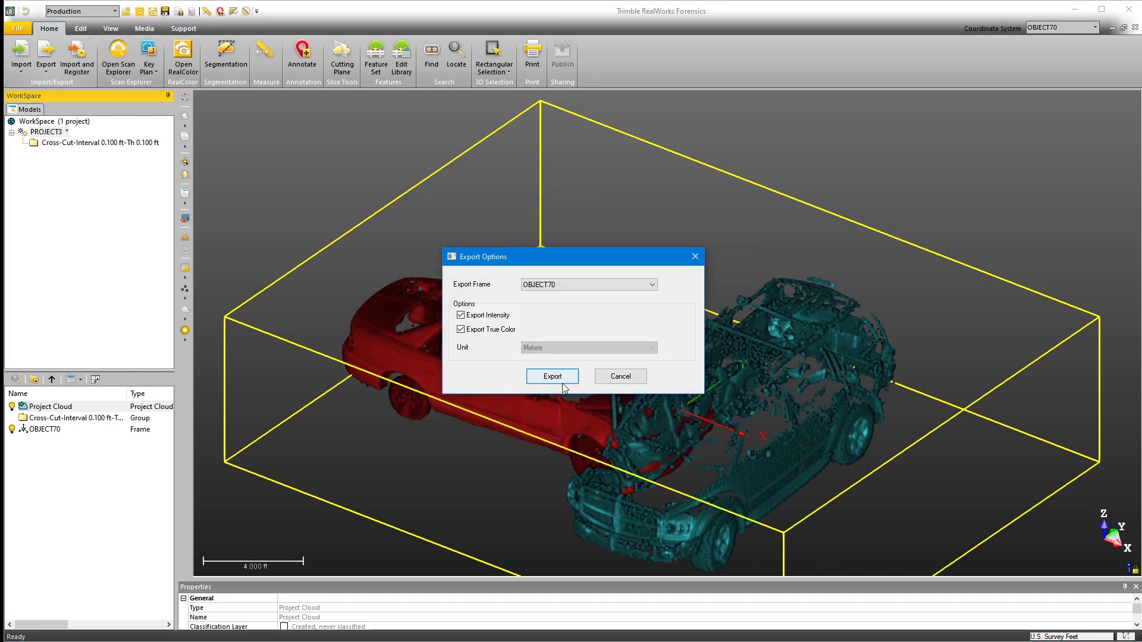
Keep OBJECT70 as the export frame with intensity and true colour, and export
drag(493, 257, 481, 244)
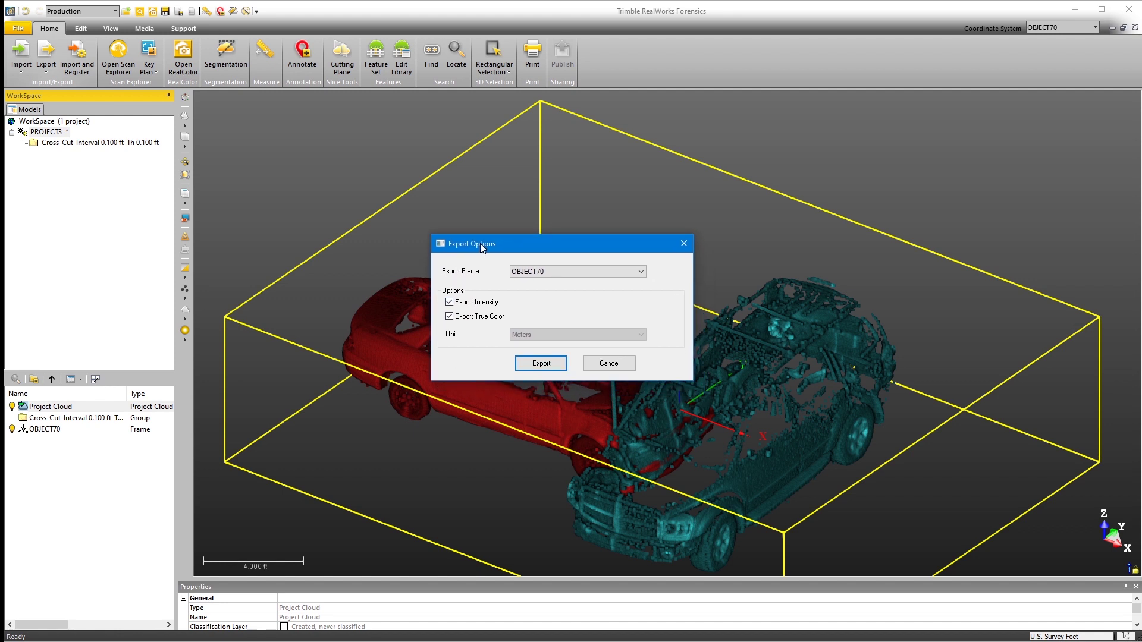
click(566, 274)
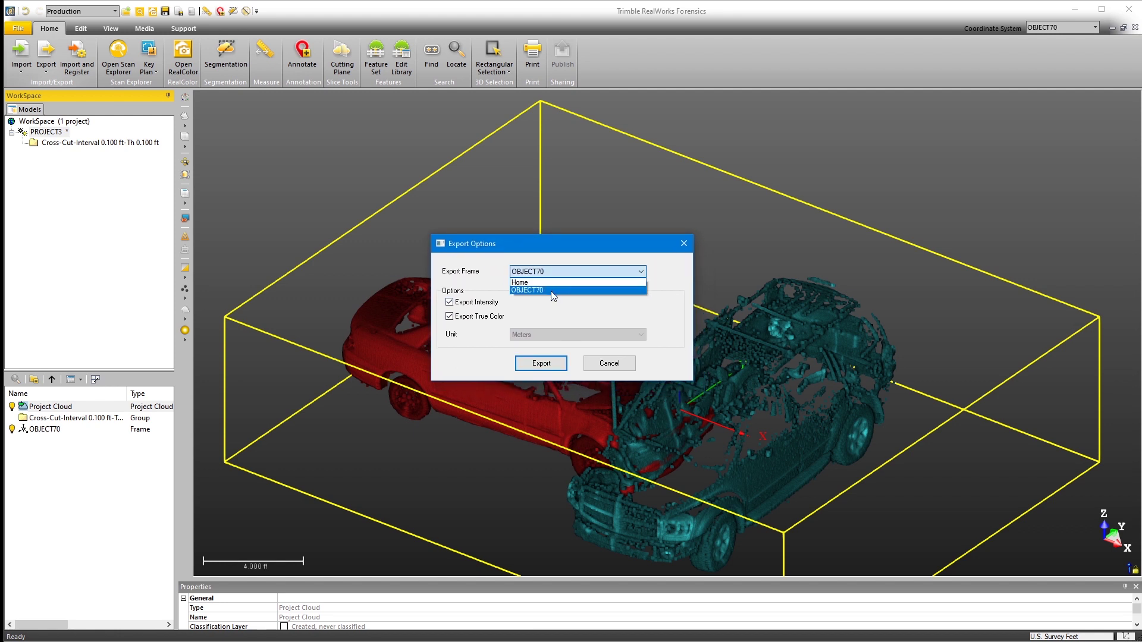
click(575, 284)
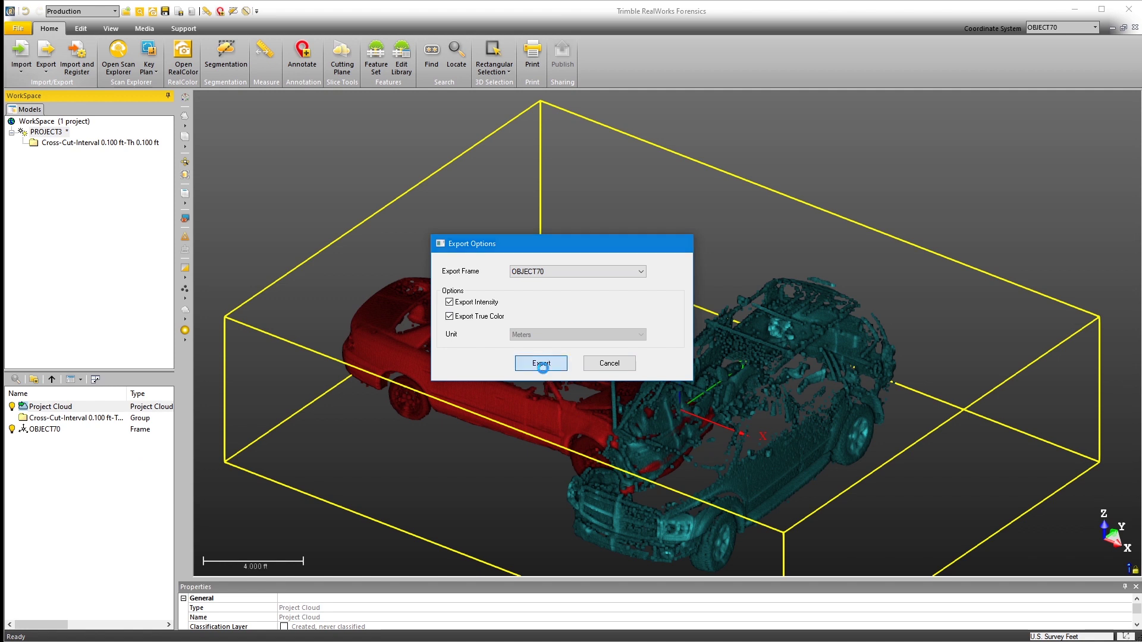
click(543, 367)
drag(598, 429, 761, 421)
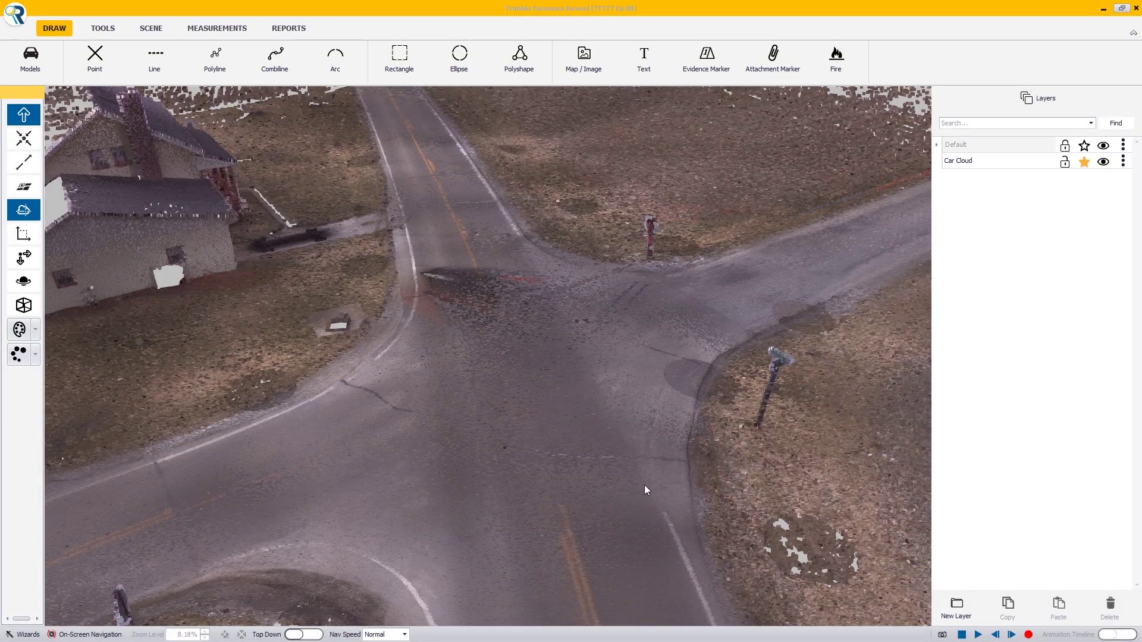
Orbit the Reveal intersection scene to bring the house into the centre
drag(652, 484, 574, 459)
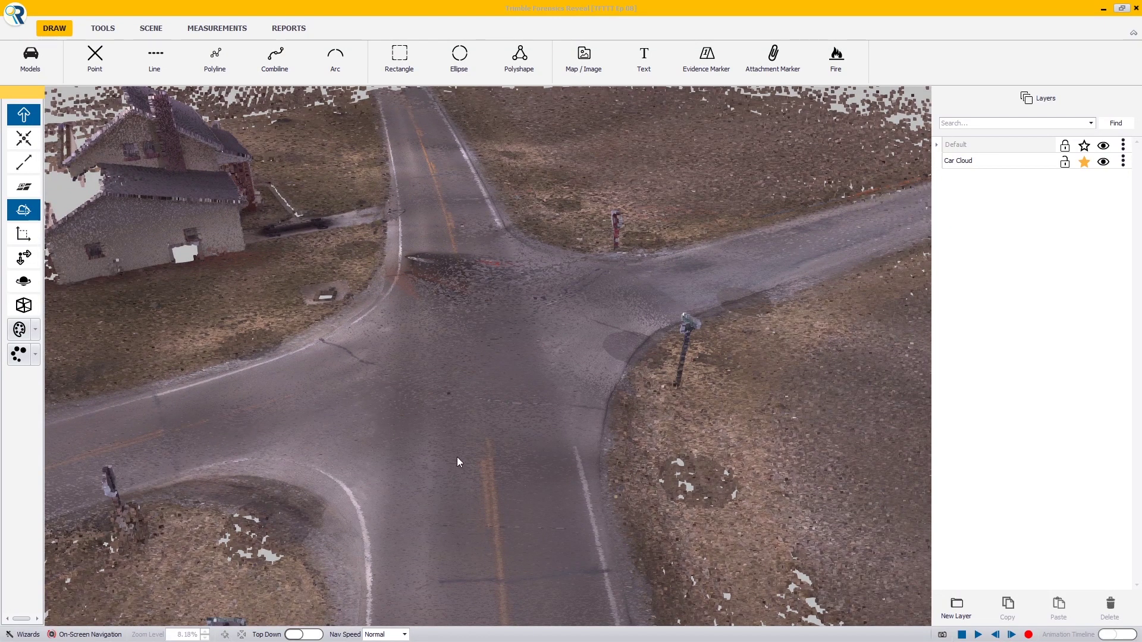
drag(529, 397, 347, 390)
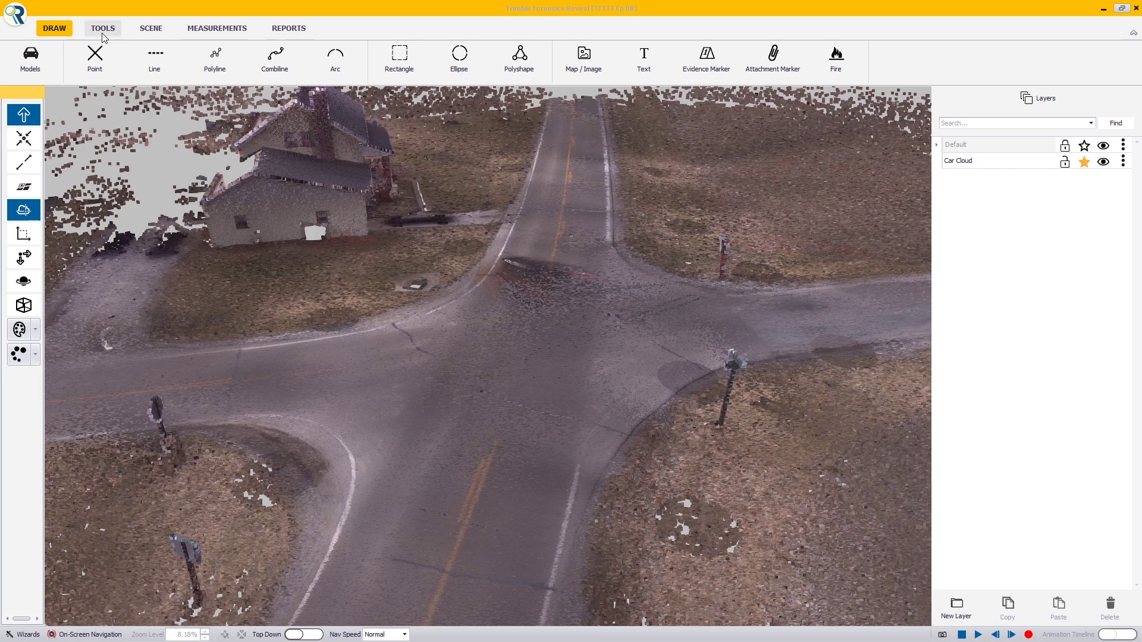
Import Aligned Vehicles.e57 as a point cloud, placing both cars at the intersection
click(227, 30)
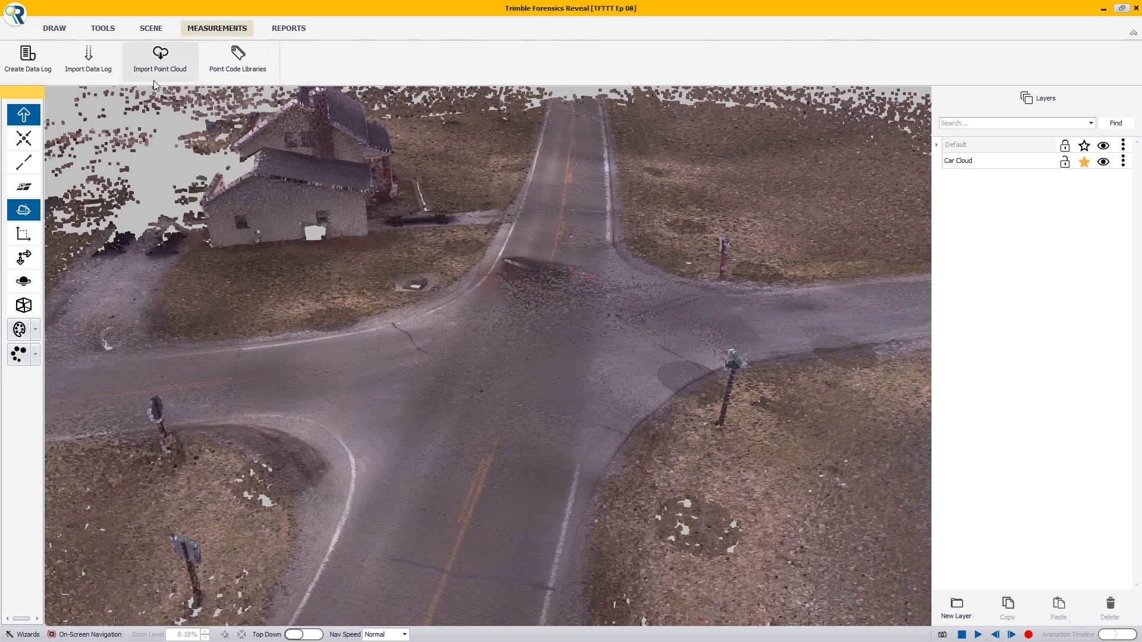
click(159, 57)
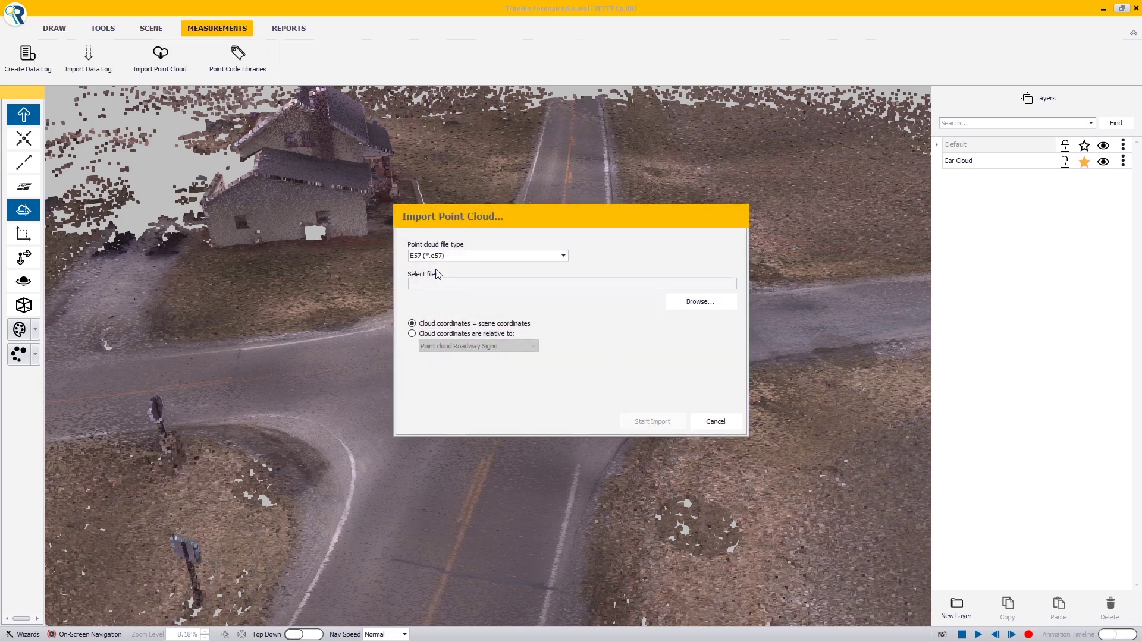
click(731, 304)
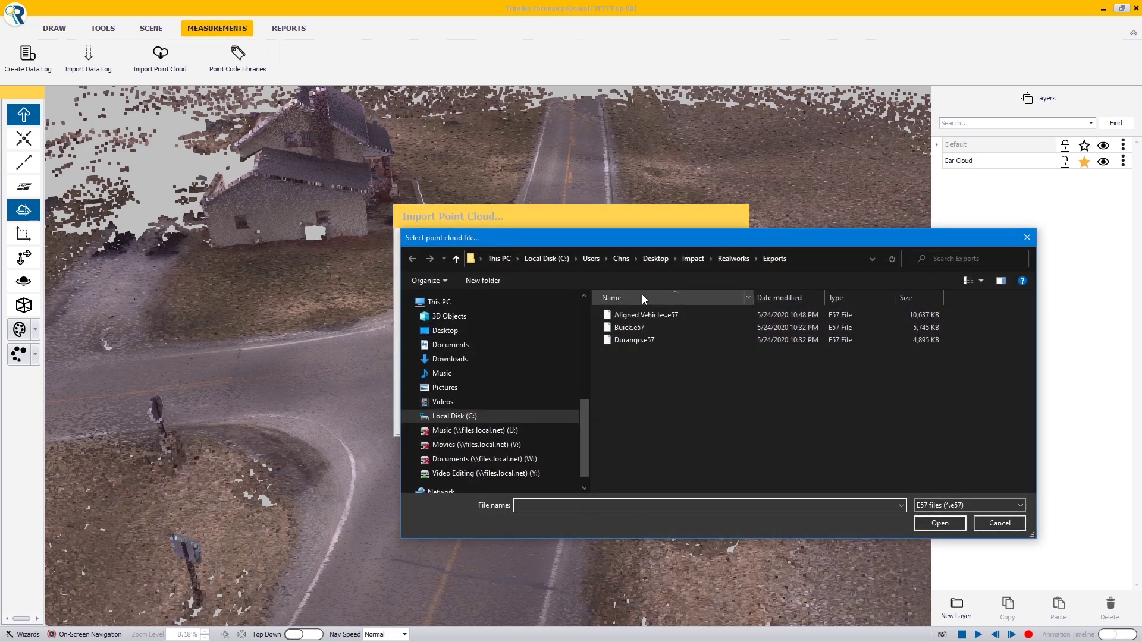
click(648, 316)
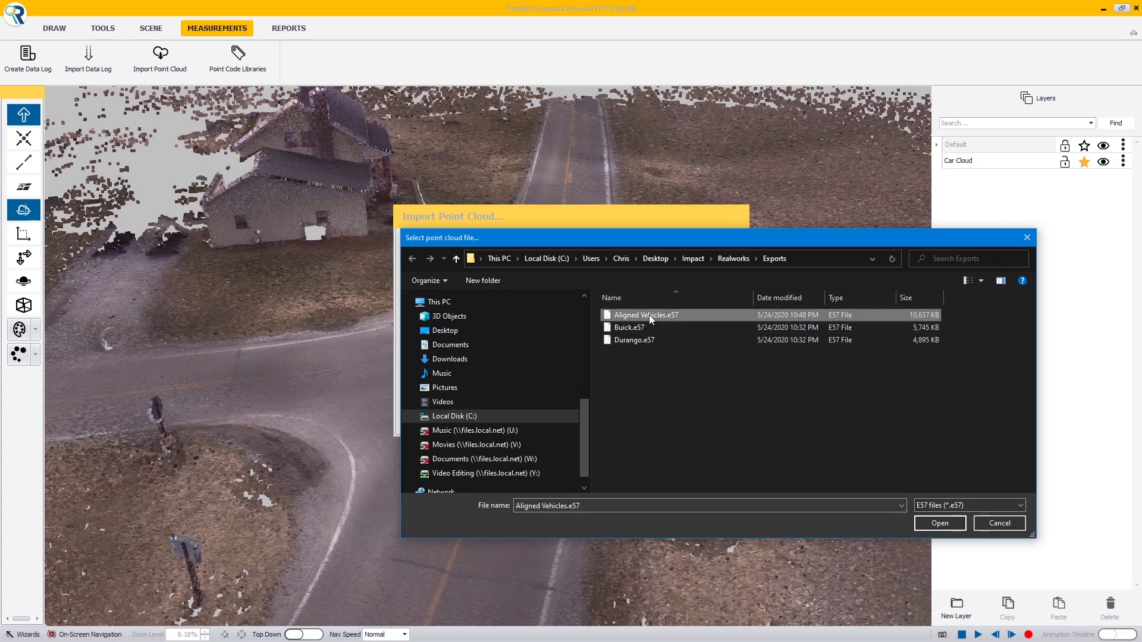
click(940, 523)
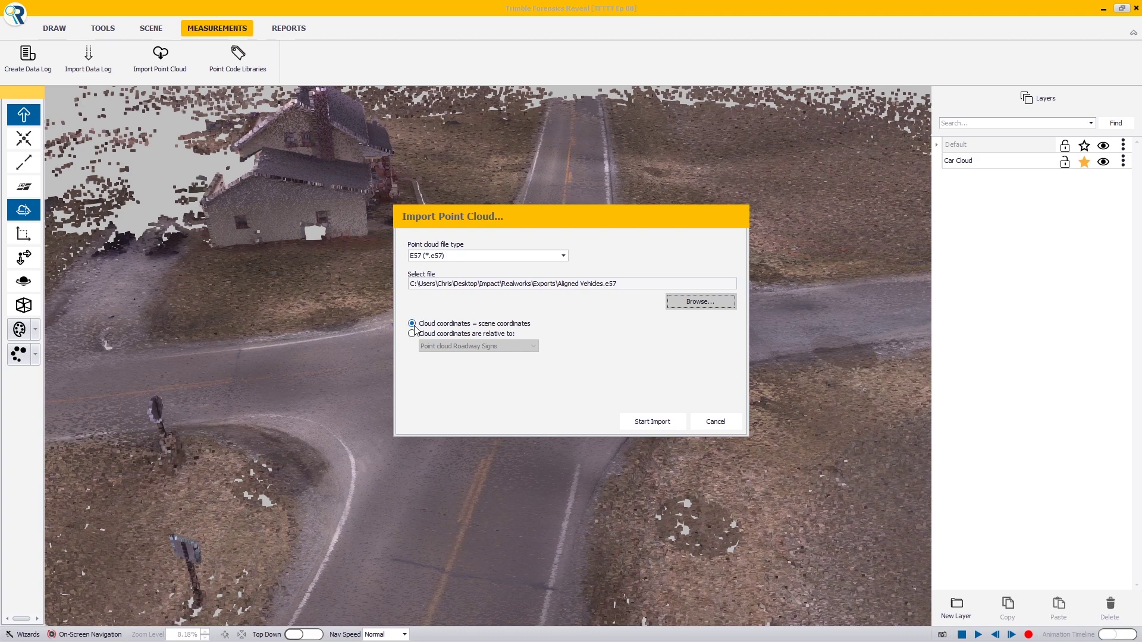
click(653, 422)
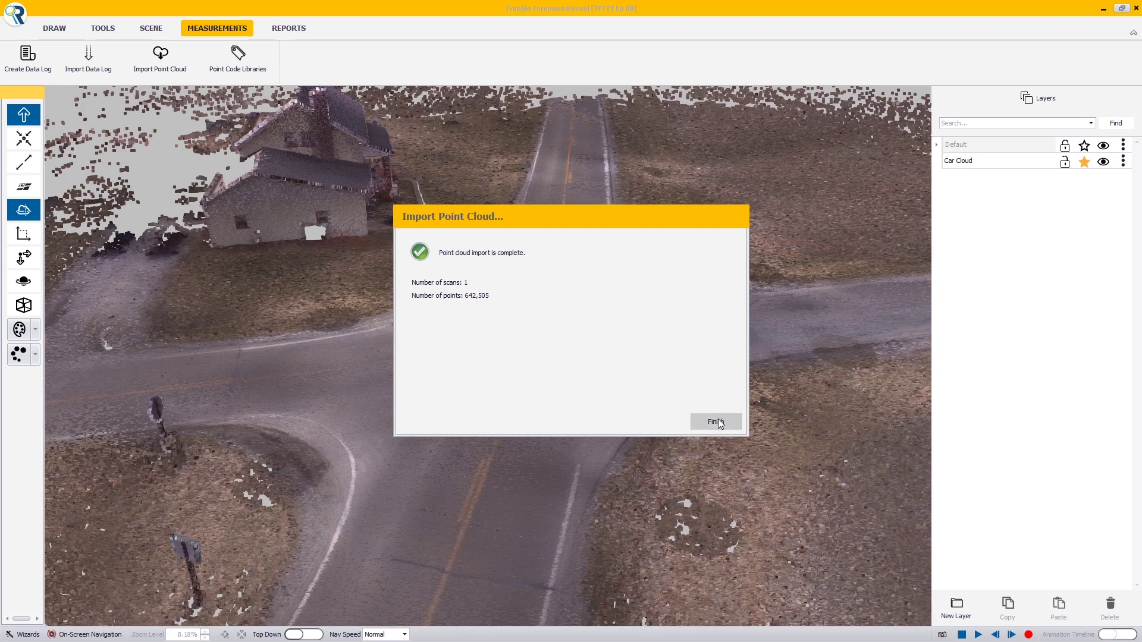
click(717, 422)
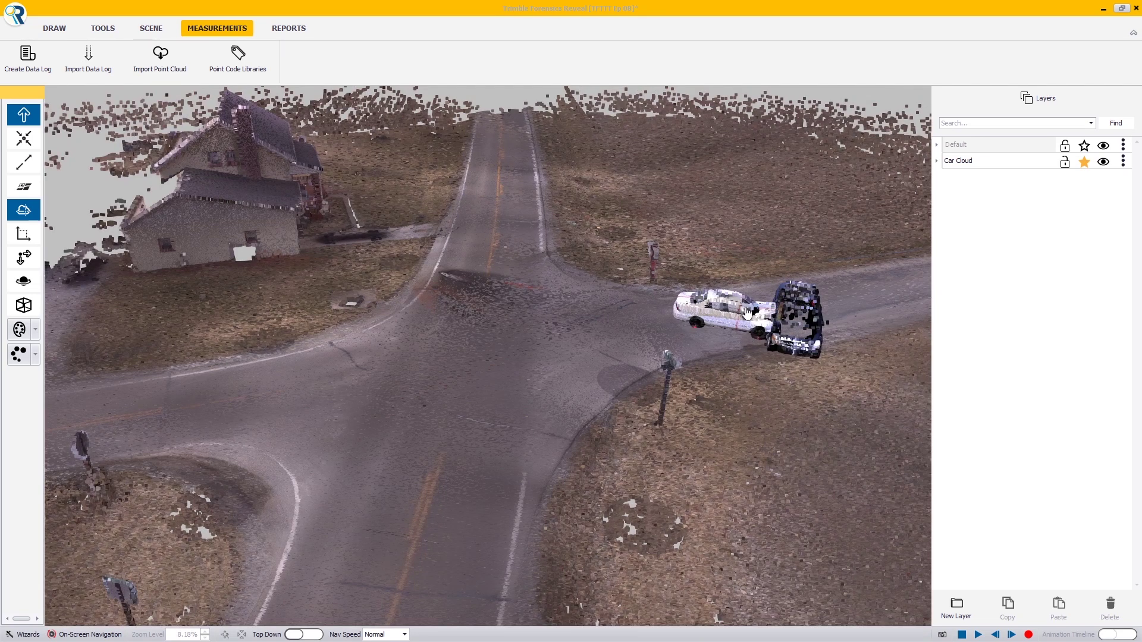
Move the Aligned Vehicles cloud to the intersection centre at X -43.92 ft, Y -38.28 ft
click(751, 326)
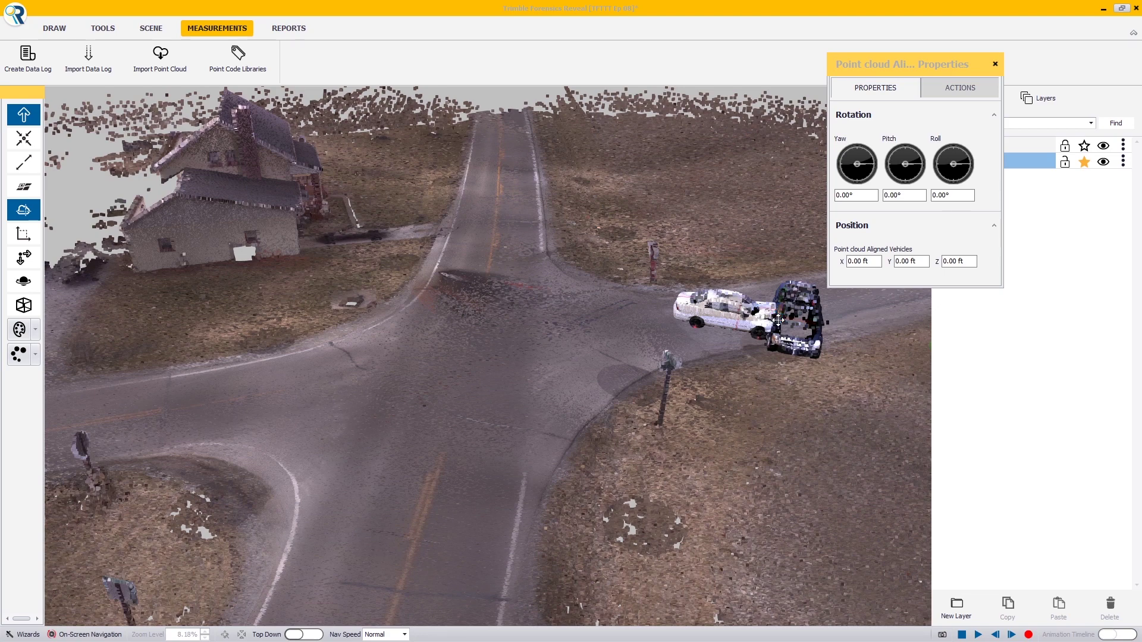
drag(778, 320, 394, 412)
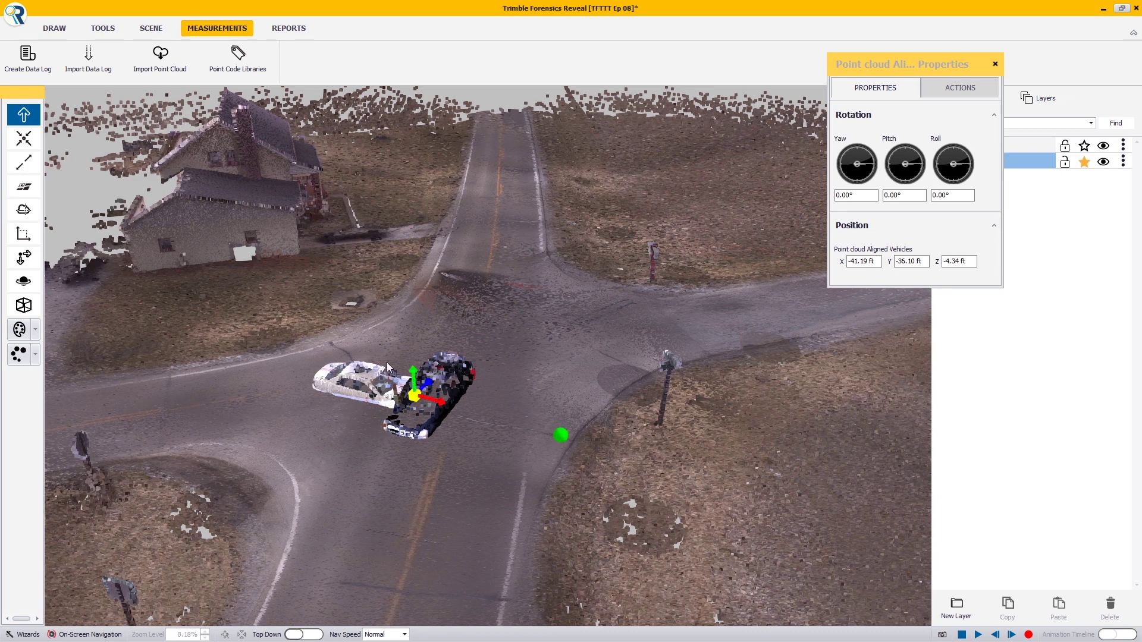
drag(412, 397, 386, 400)
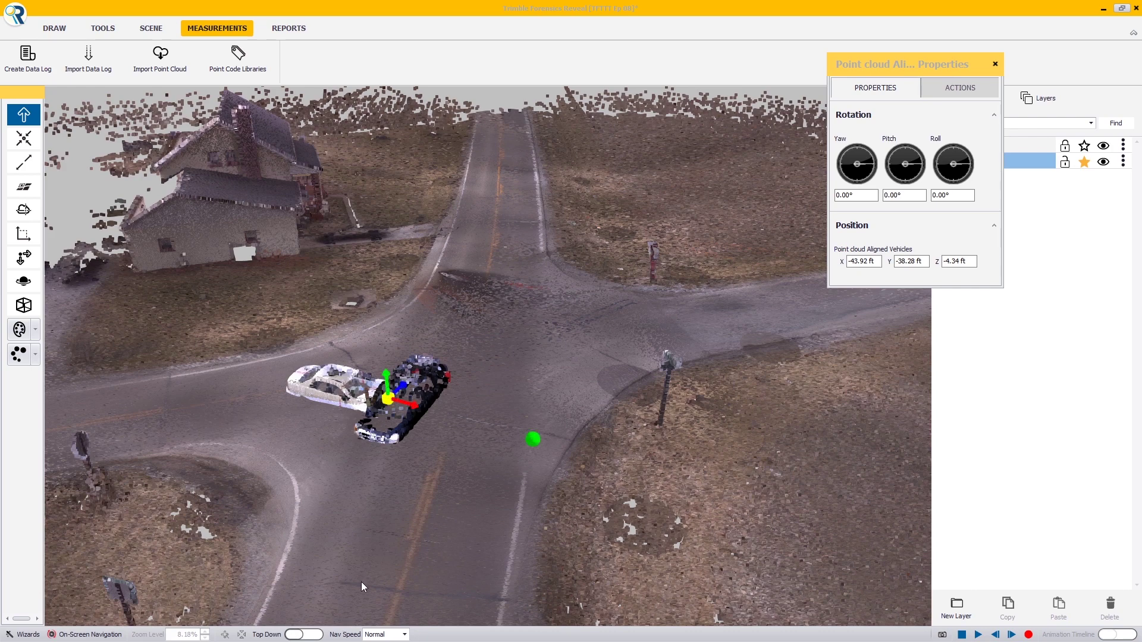
drag(450, 431, 402, 433)
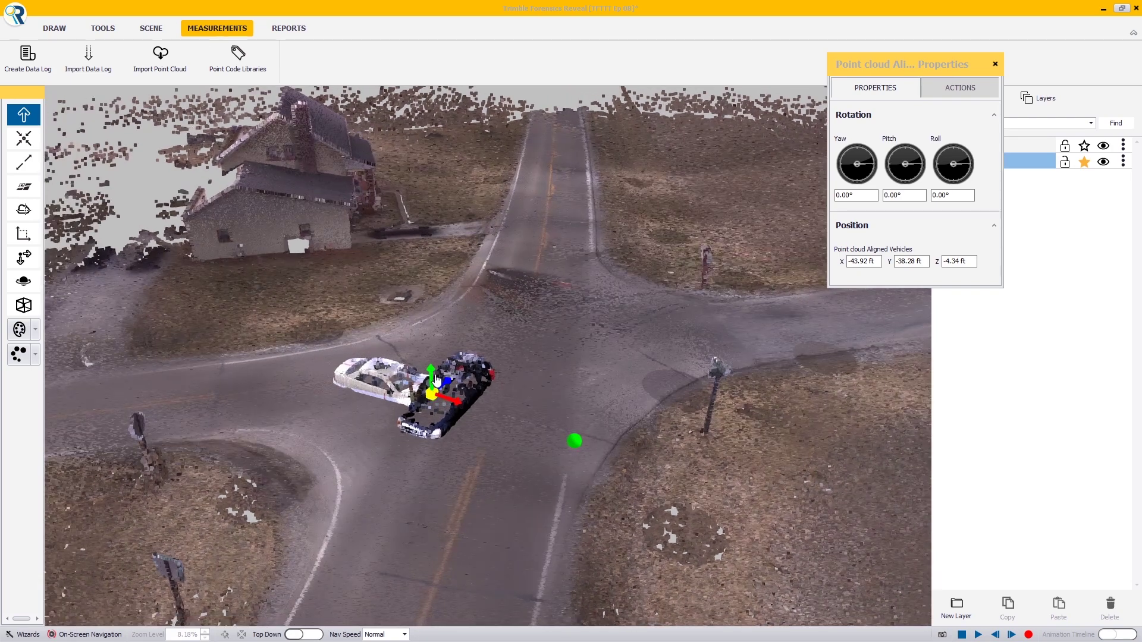
Raise the vehicles cloud onto the road surface at Z -2.13 ft
drag(436, 379, 431, 356)
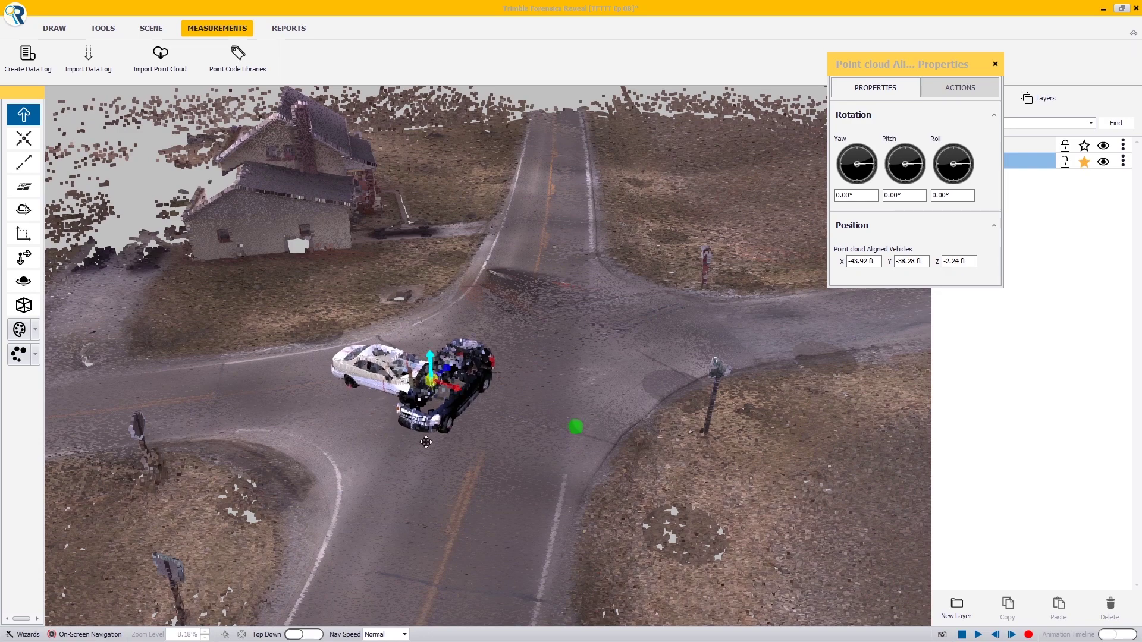
scroll(432, 440, up, 5)
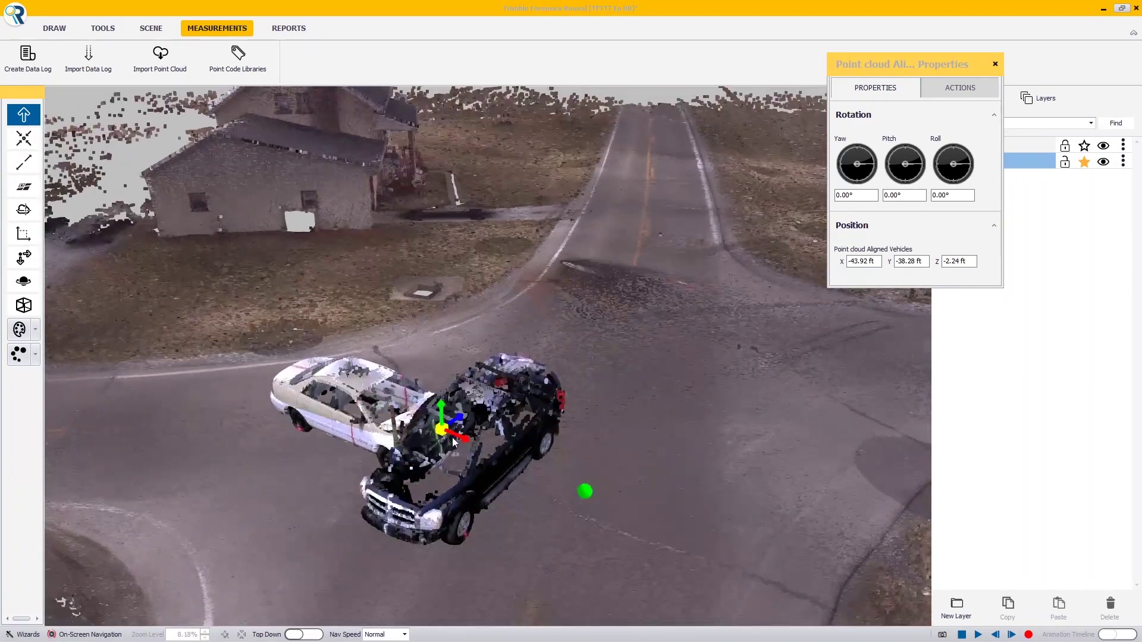
middle_drag(453, 441, 434, 411)
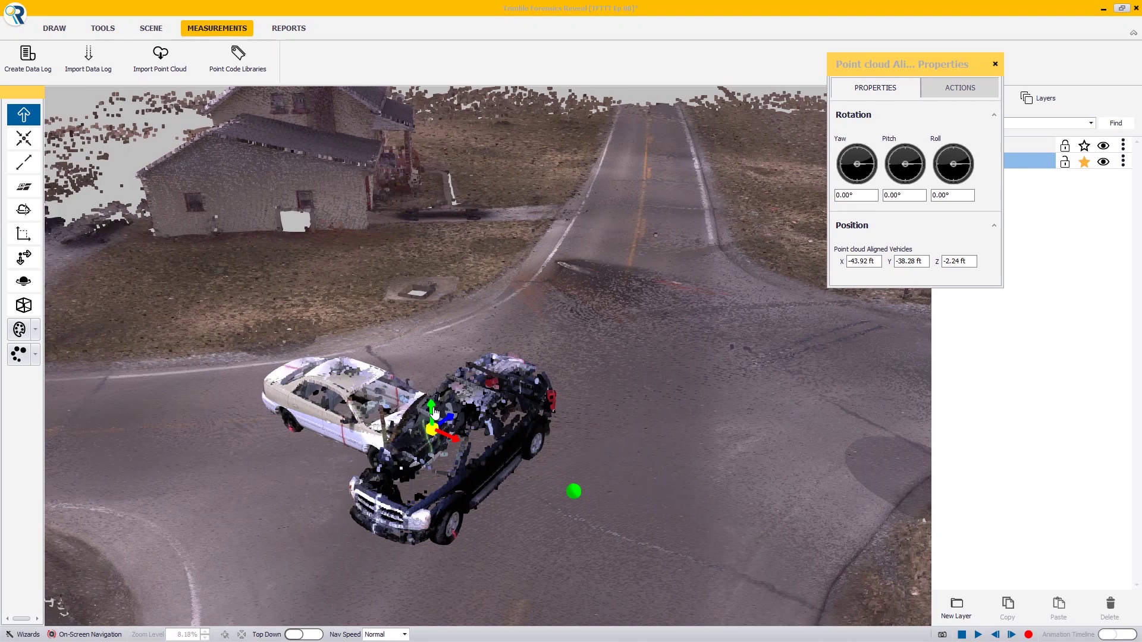
drag(432, 406, 431, 411)
In top-down view, yaw the vehicles to 36.22° and place them at X -42.63, Y -34.57 ft
click(293, 634)
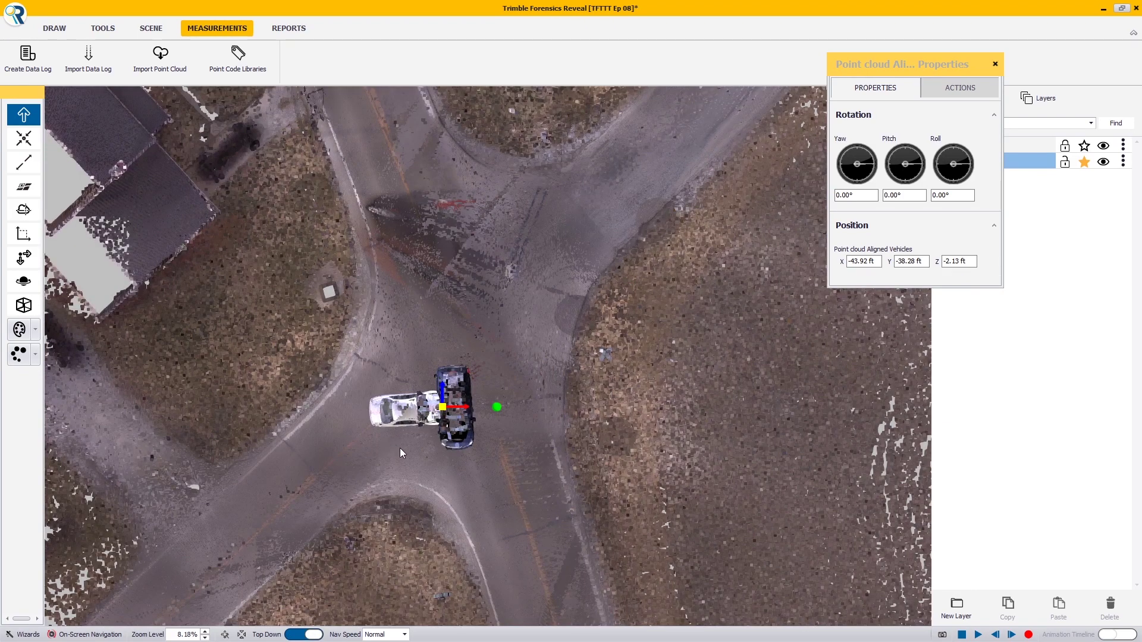
drag(409, 451, 494, 437)
scroll(594, 423, up, 2)
scroll(663, 434, up, 3)
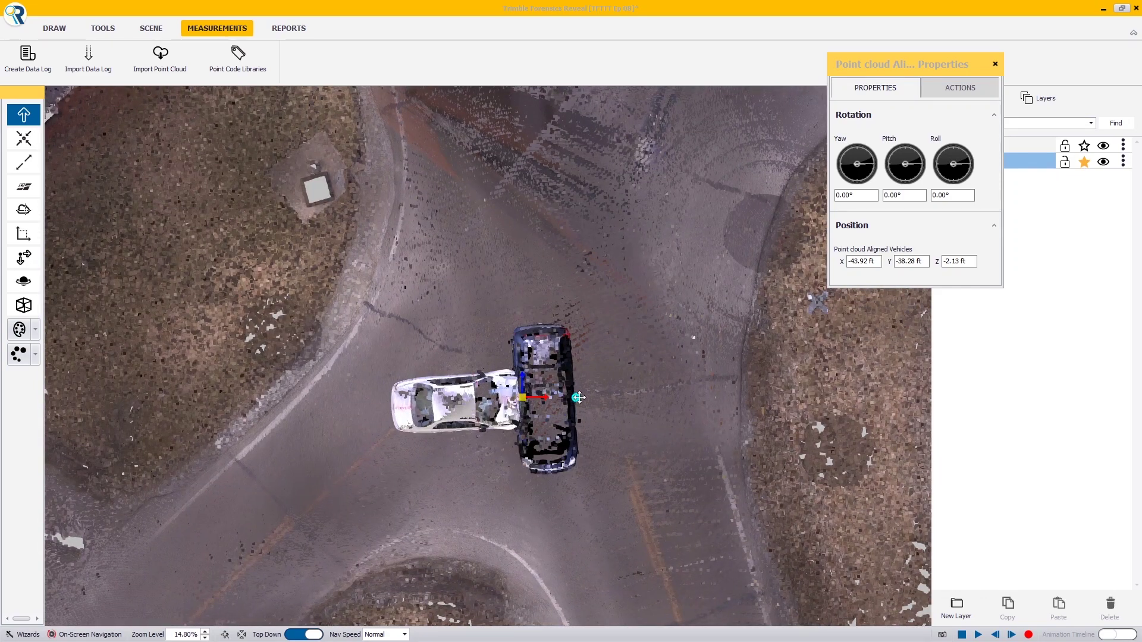
drag(578, 382, 535, 335)
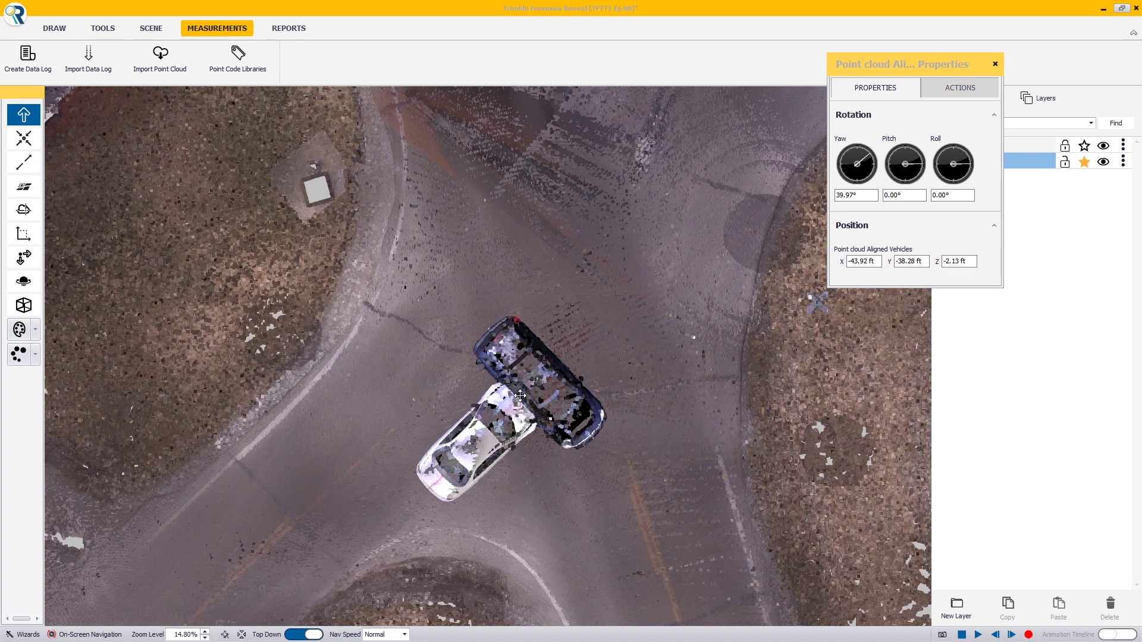
drag(525, 394, 534, 365)
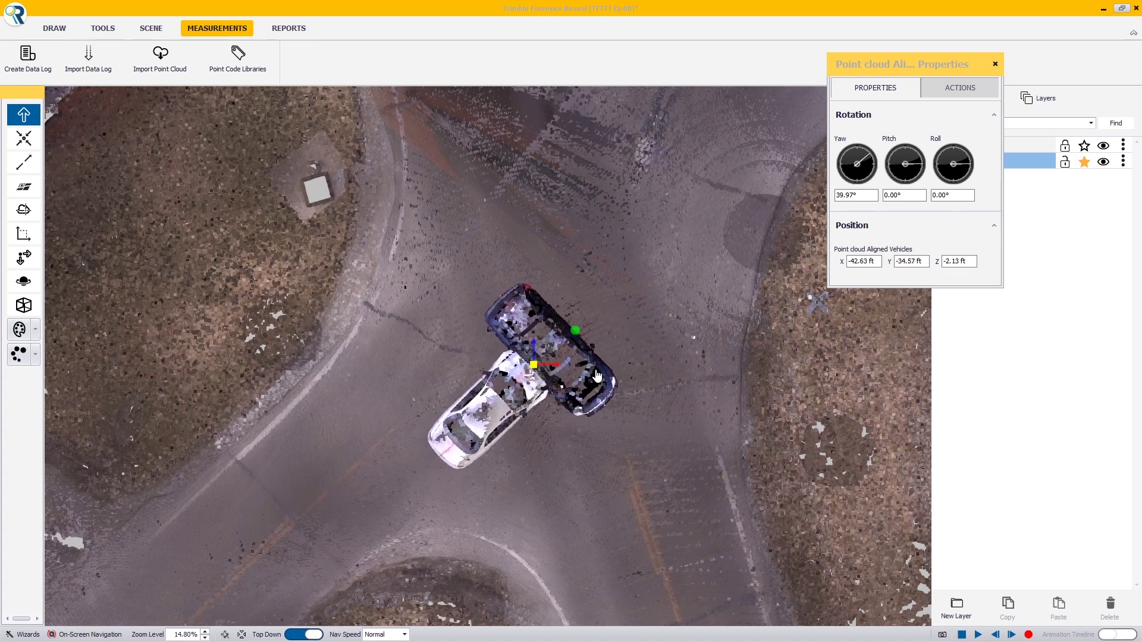
drag(573, 333, 574, 331)
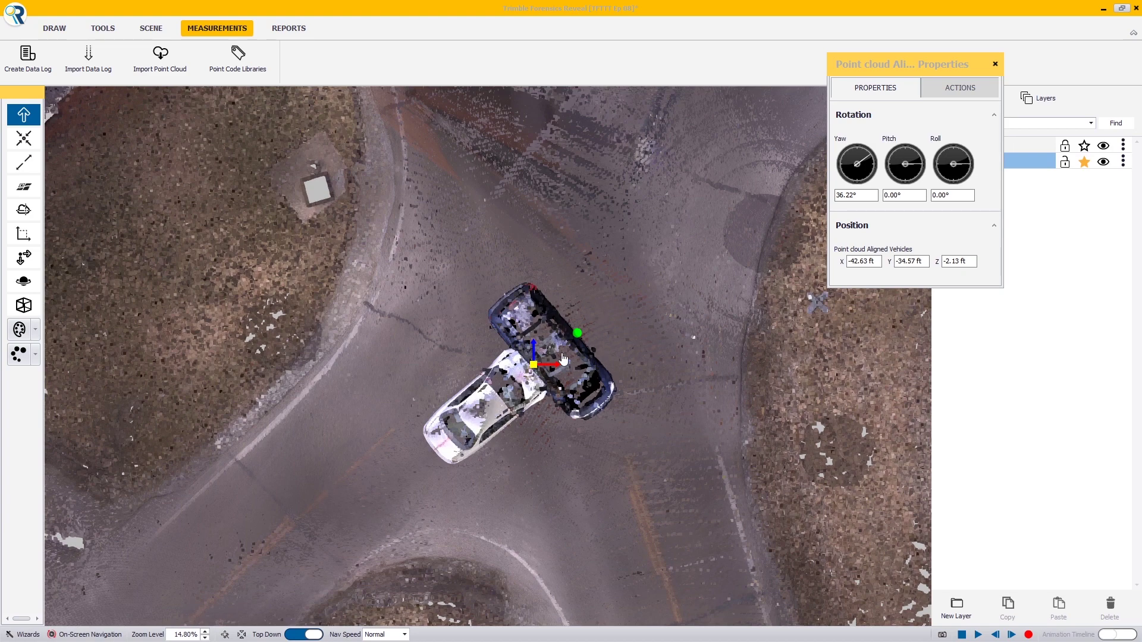
scroll(531, 367, up, 4)
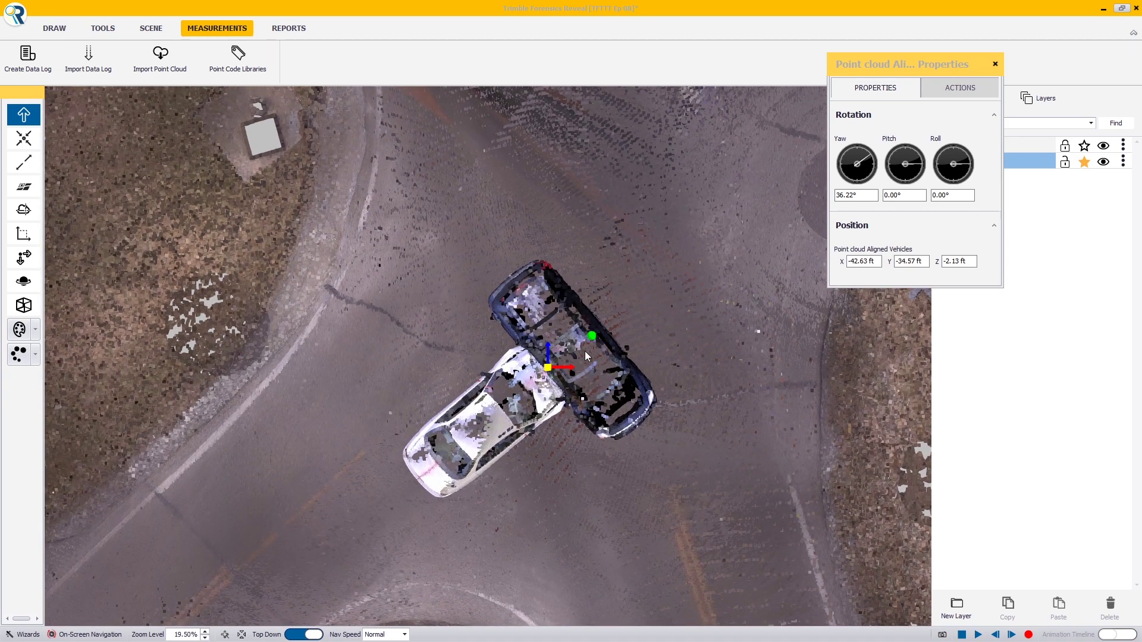
scroll(633, 440, down, 4)
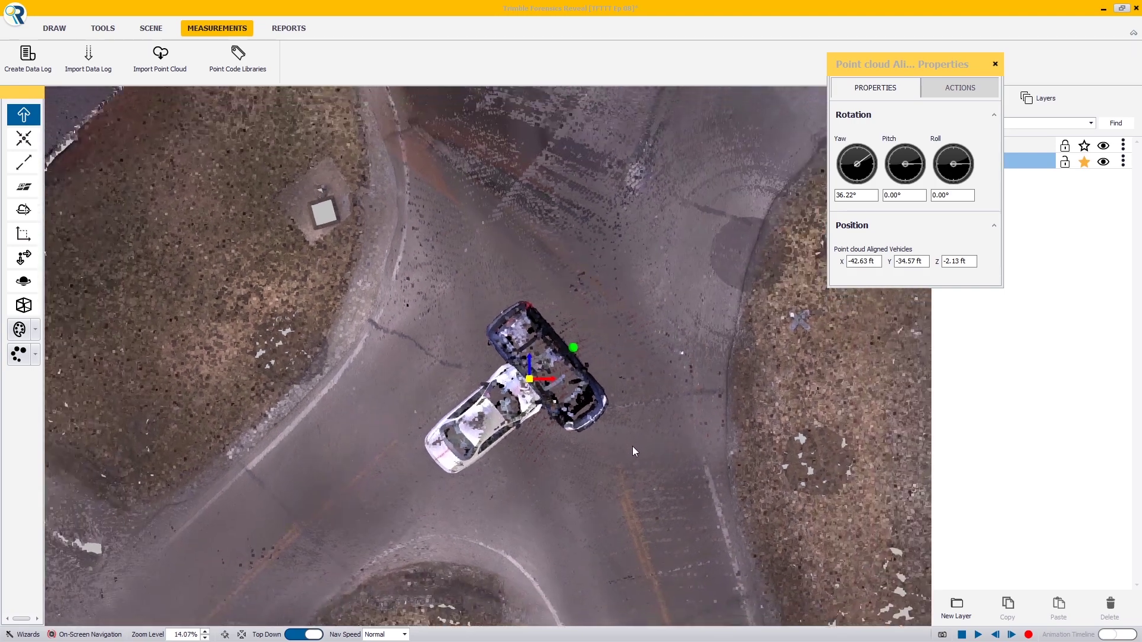
scroll(628, 463, down, 5)
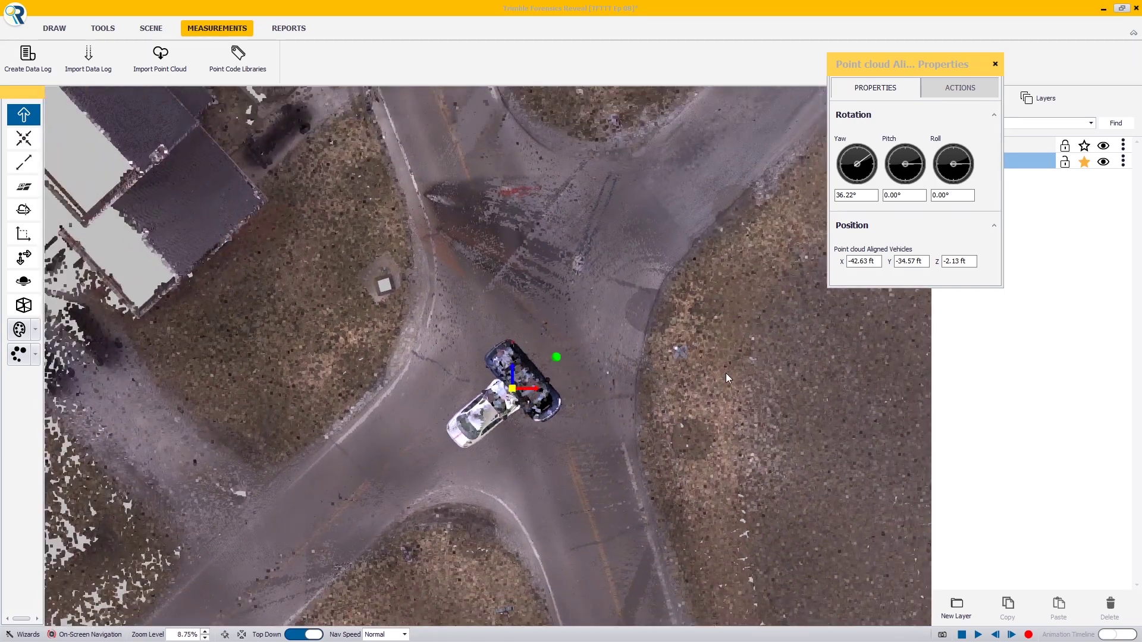
middle_drag(641, 410, 646, 451)
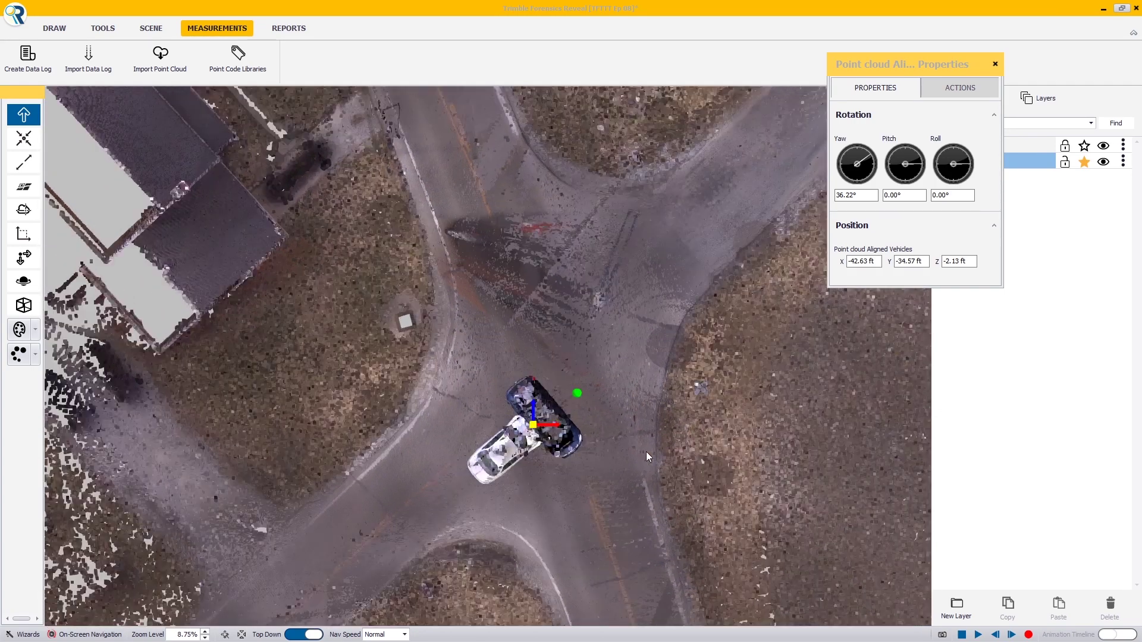